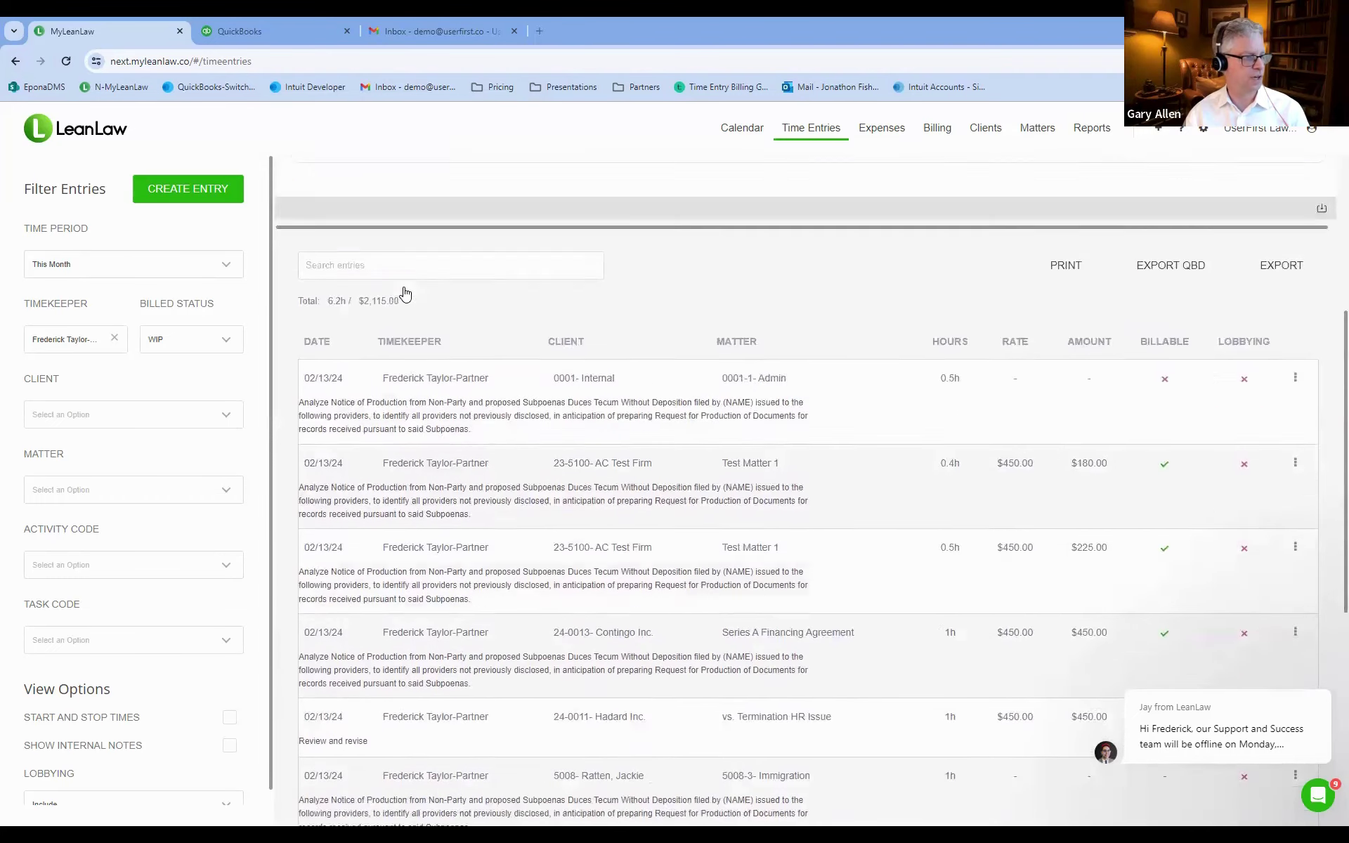
scroll(405, 293, "down", 3)
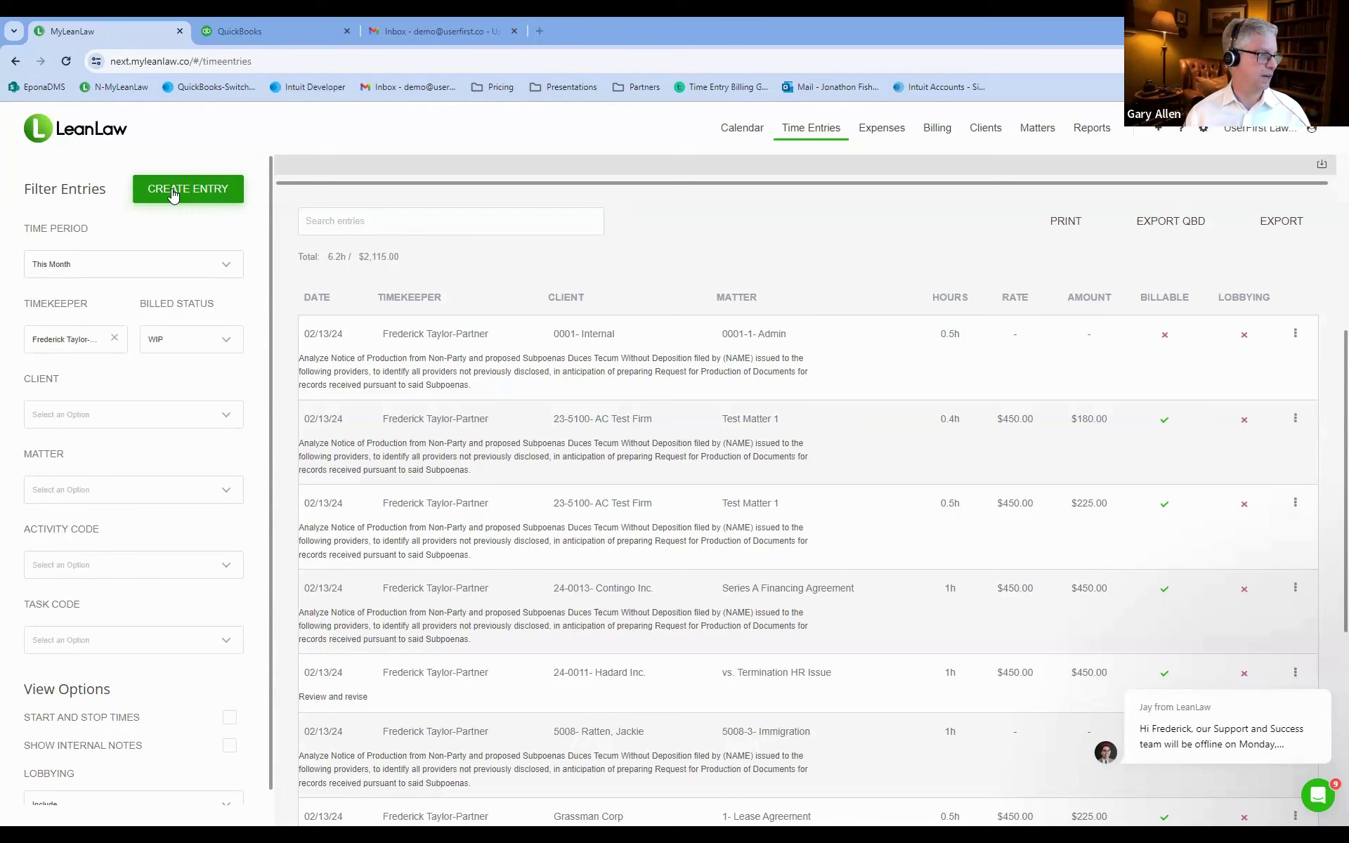
Start a new entry for client 23-5187, Trial Representation, using the subpoena-analysis snippet as description.
left_click(172, 188)
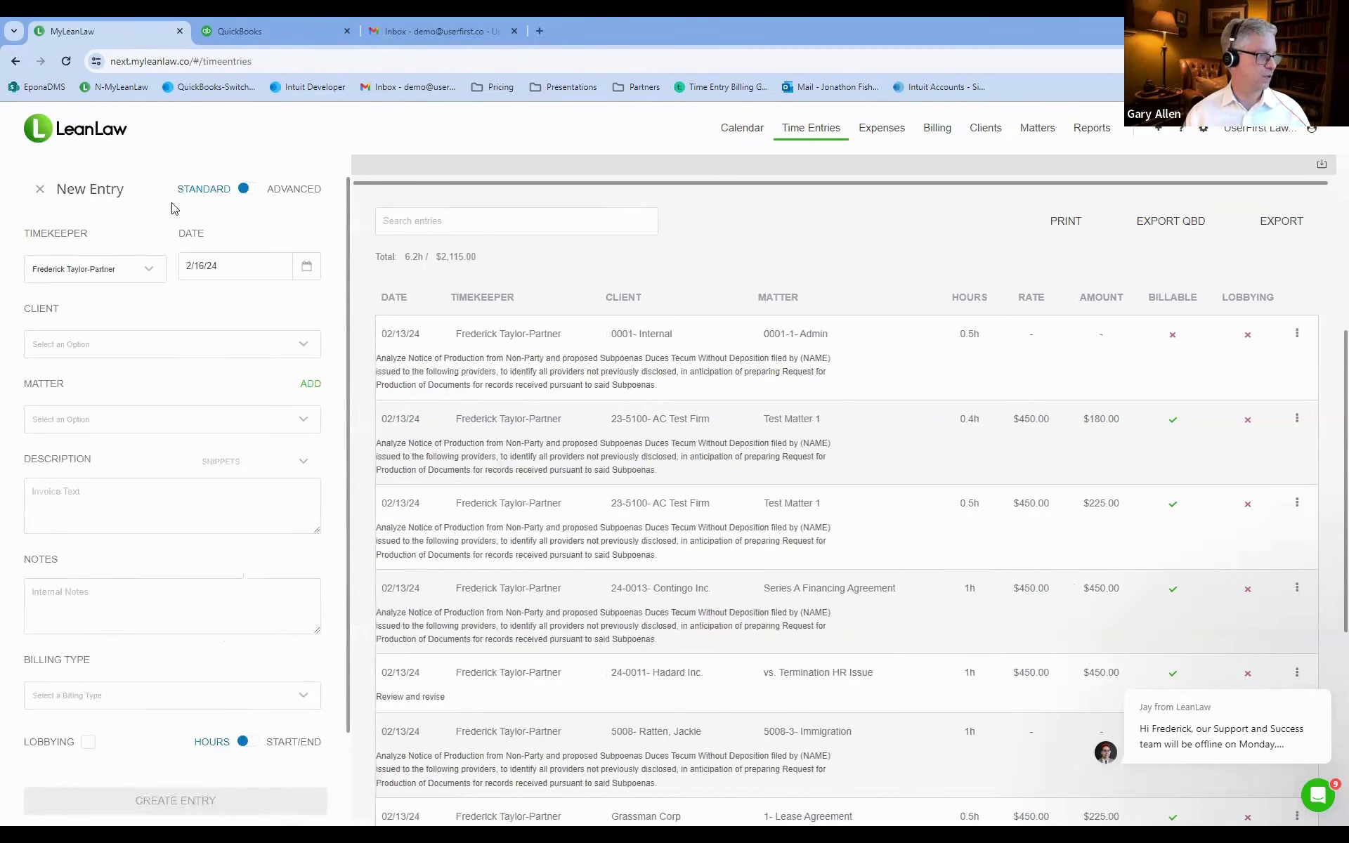
left_click(73, 345)
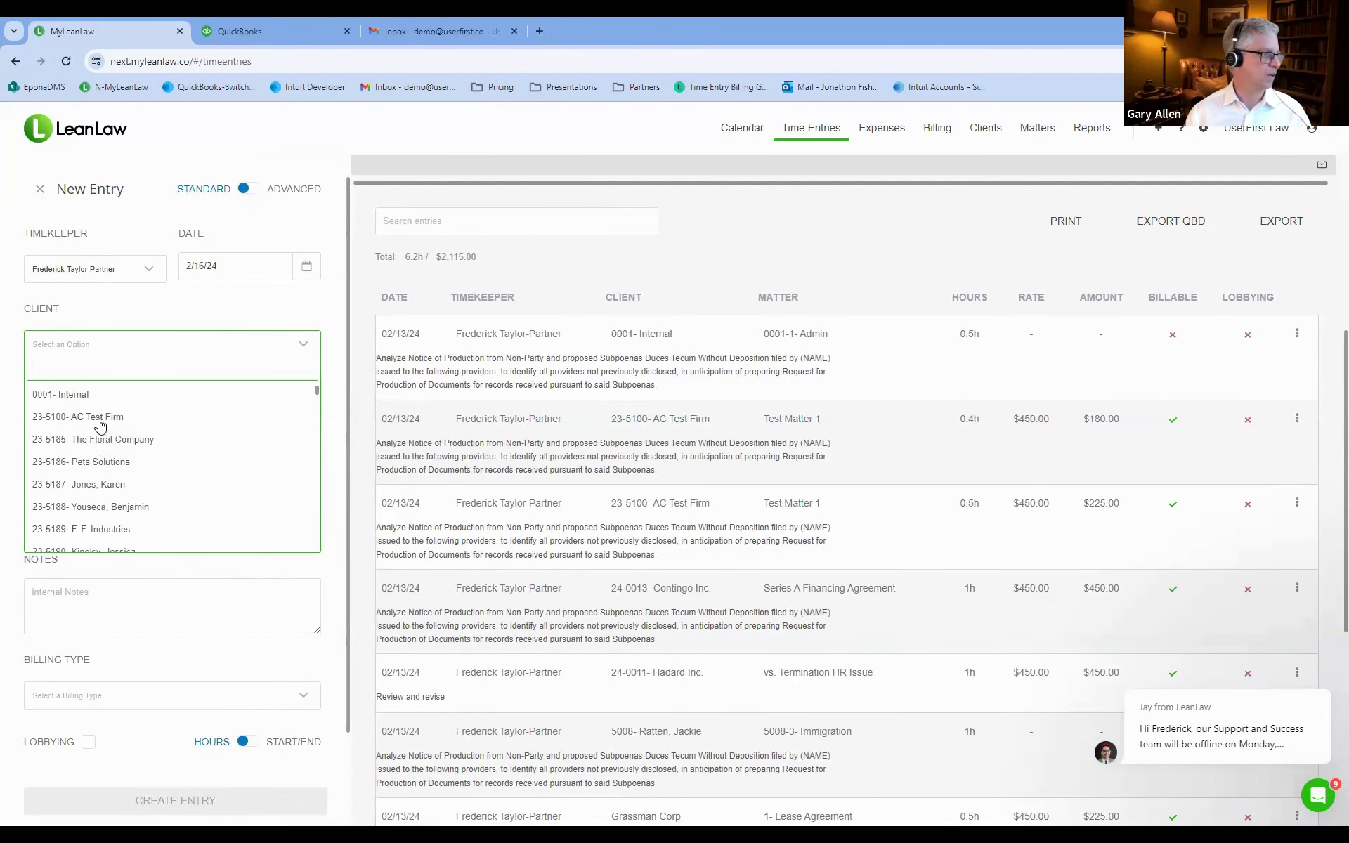
left_click(104, 485)
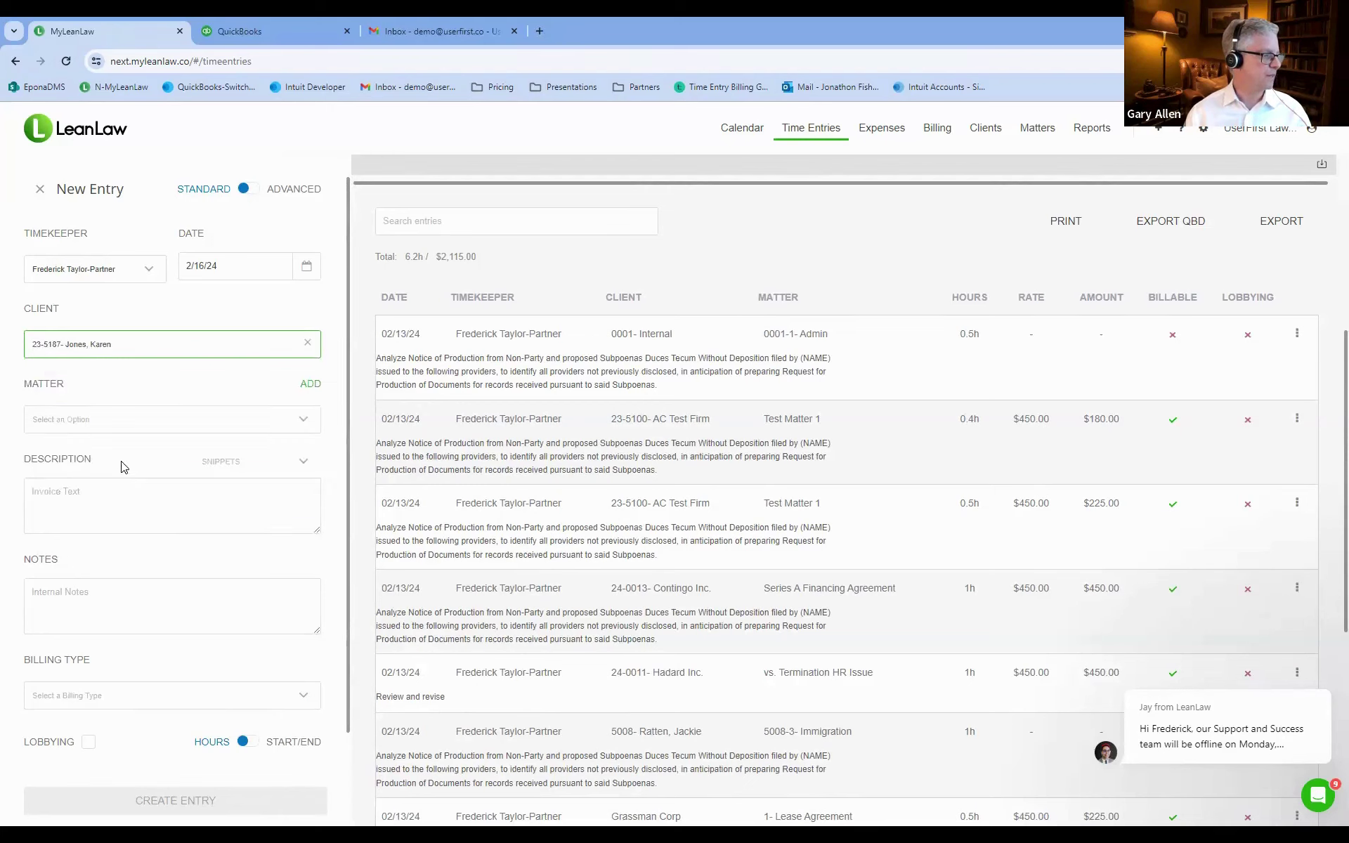
left_click(87, 422)
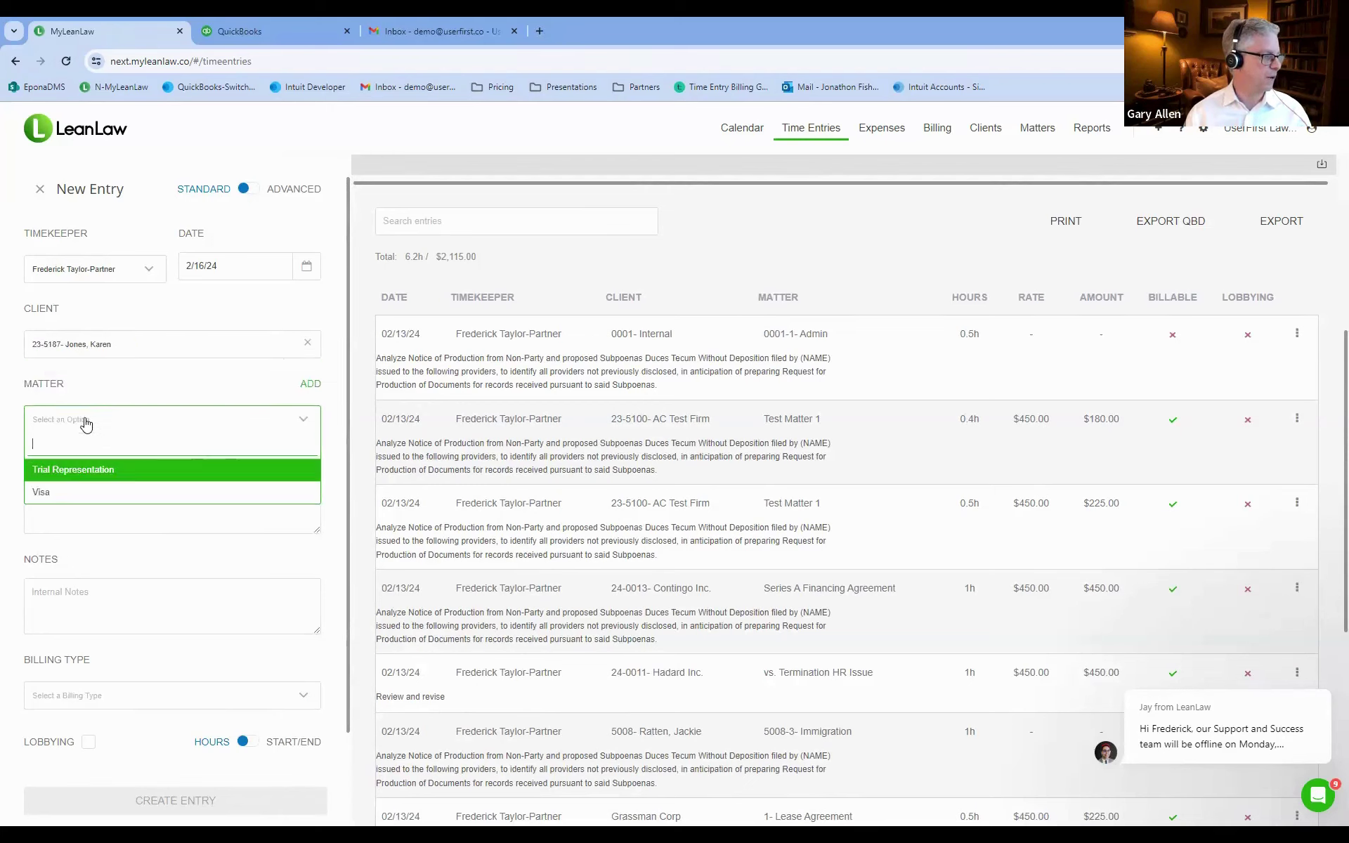
left_click(63, 469)
left_click(78, 506)
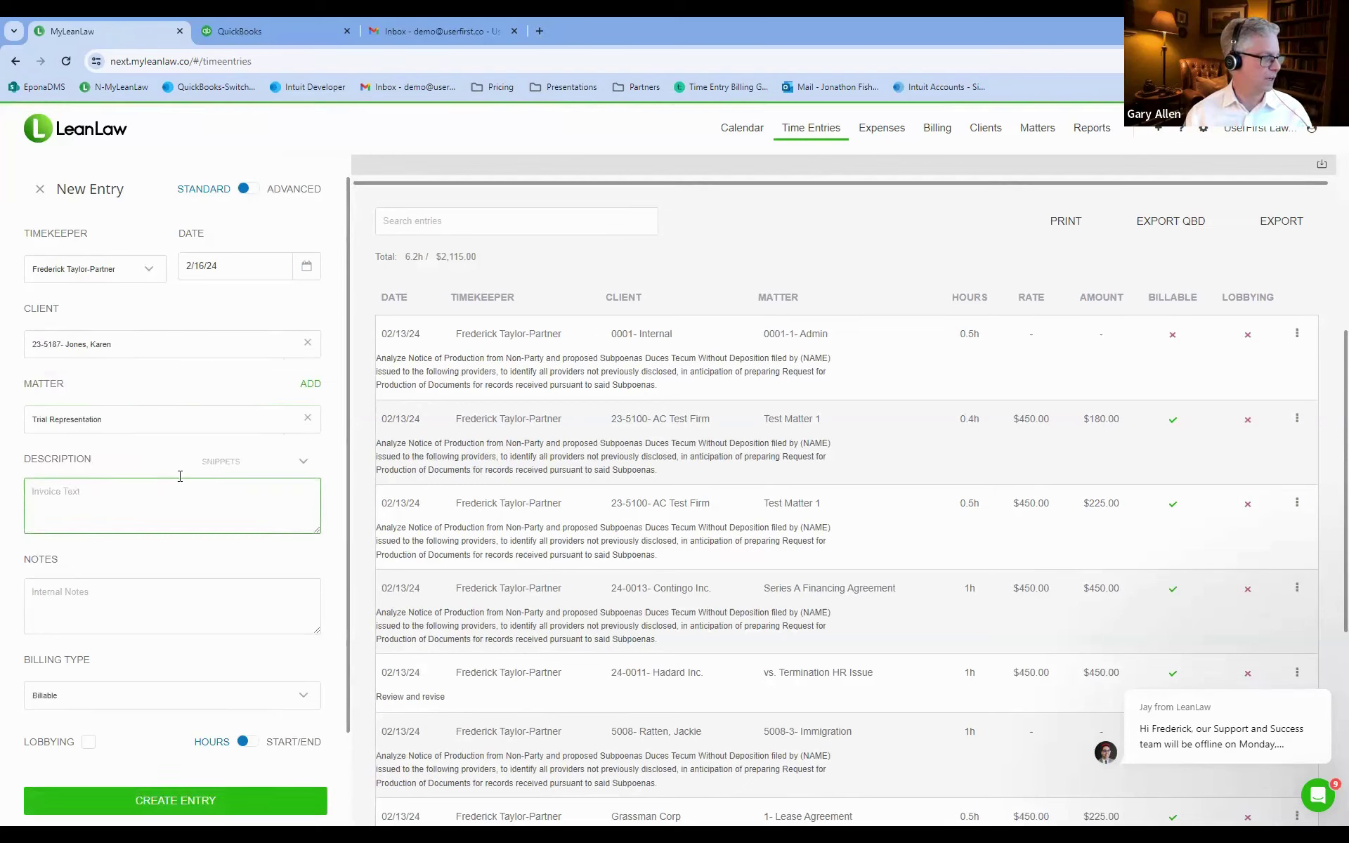
left_click(218, 466)
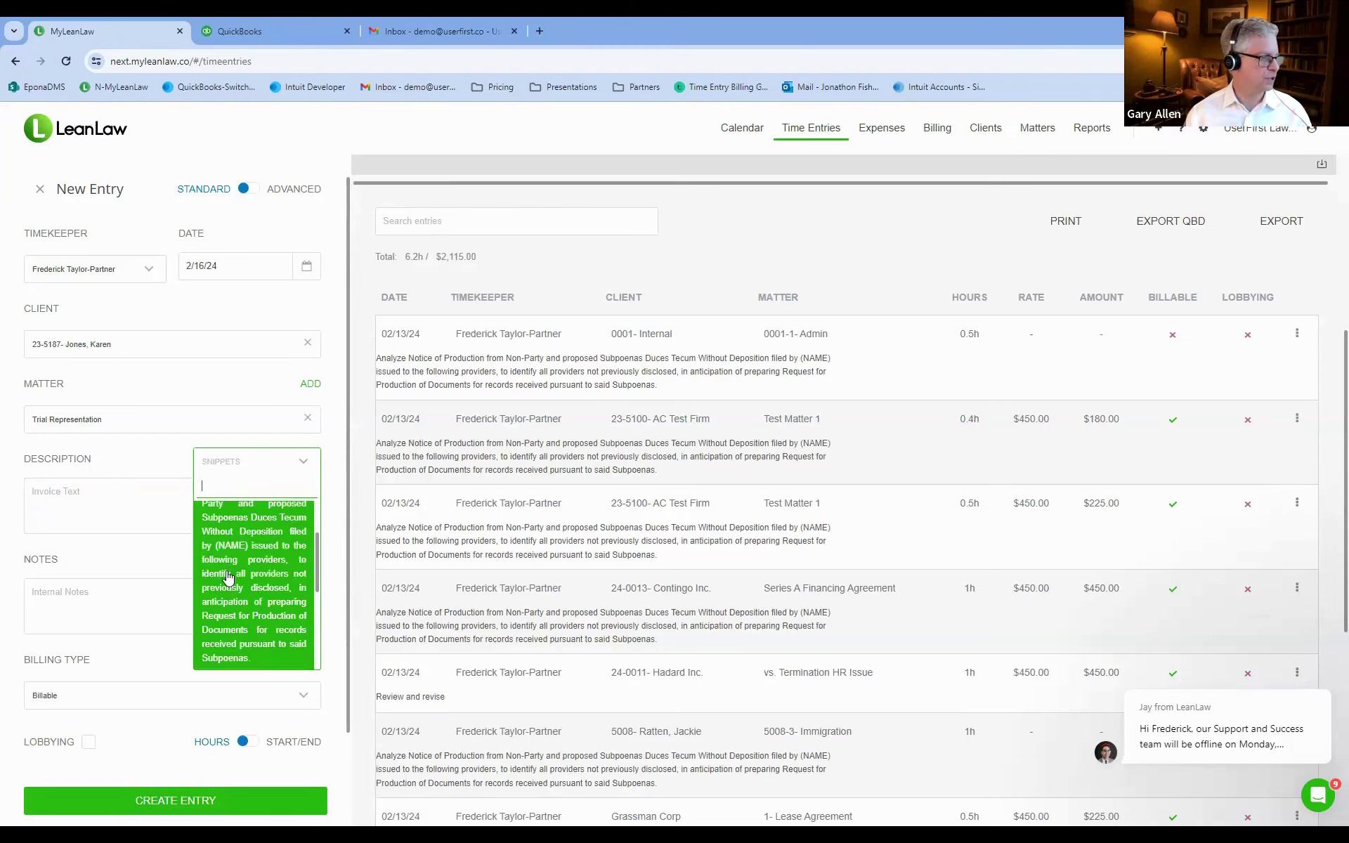
left_click(235, 558)
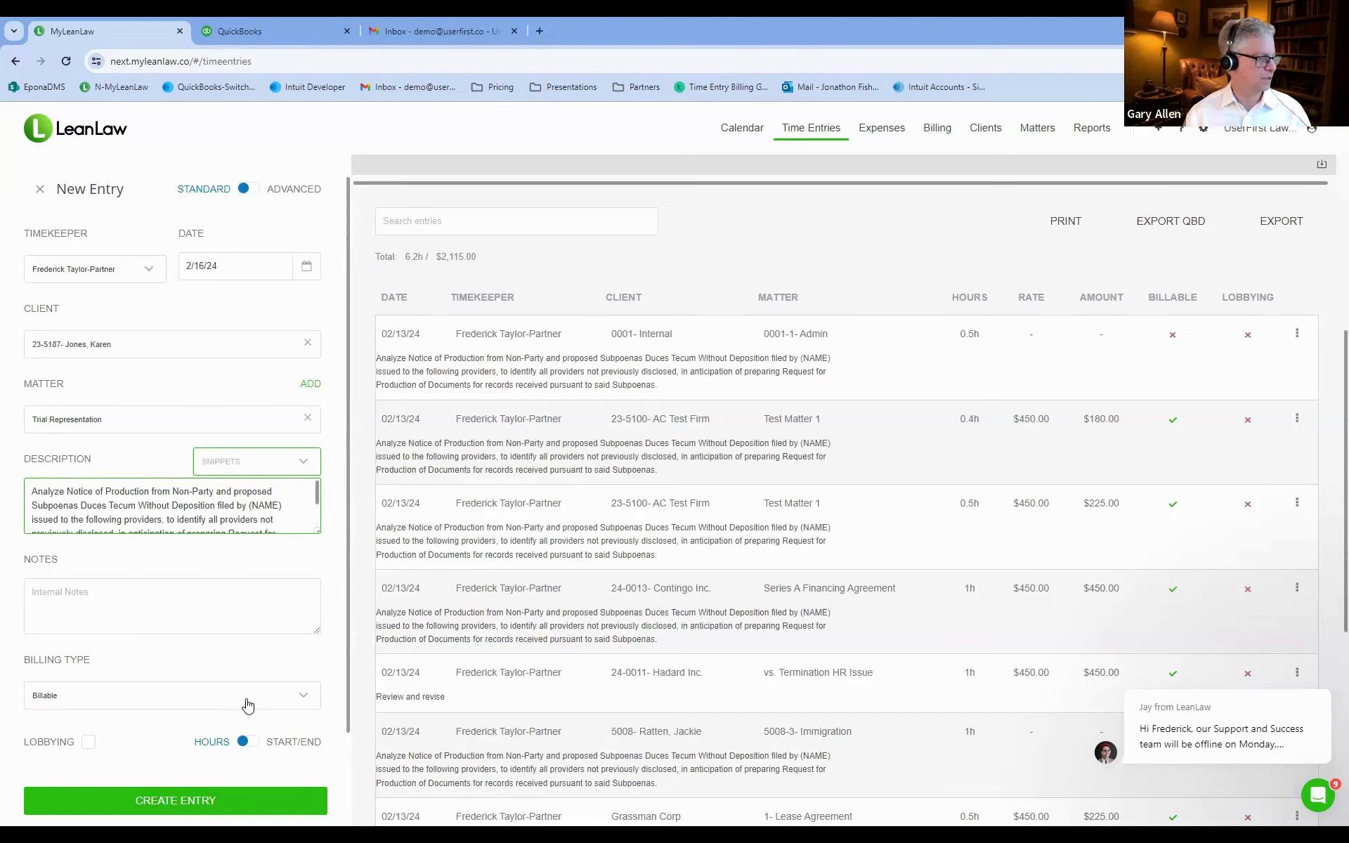
Set the entry's hours worked to 1.
scroll(246, 705, "down", 1)
left_click(110, 752)
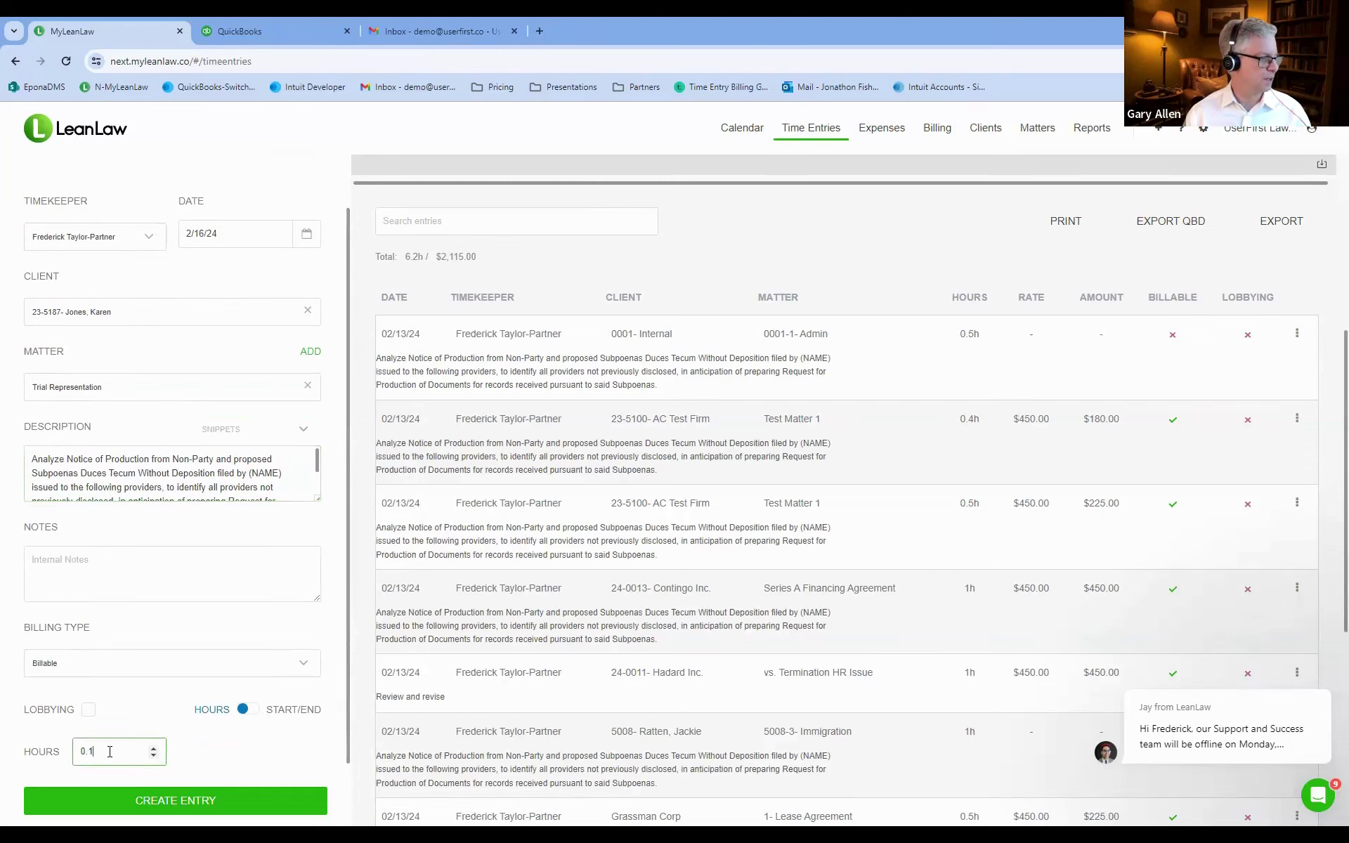
left_click(153, 748)
left_click(153, 756)
left_click(153, 749)
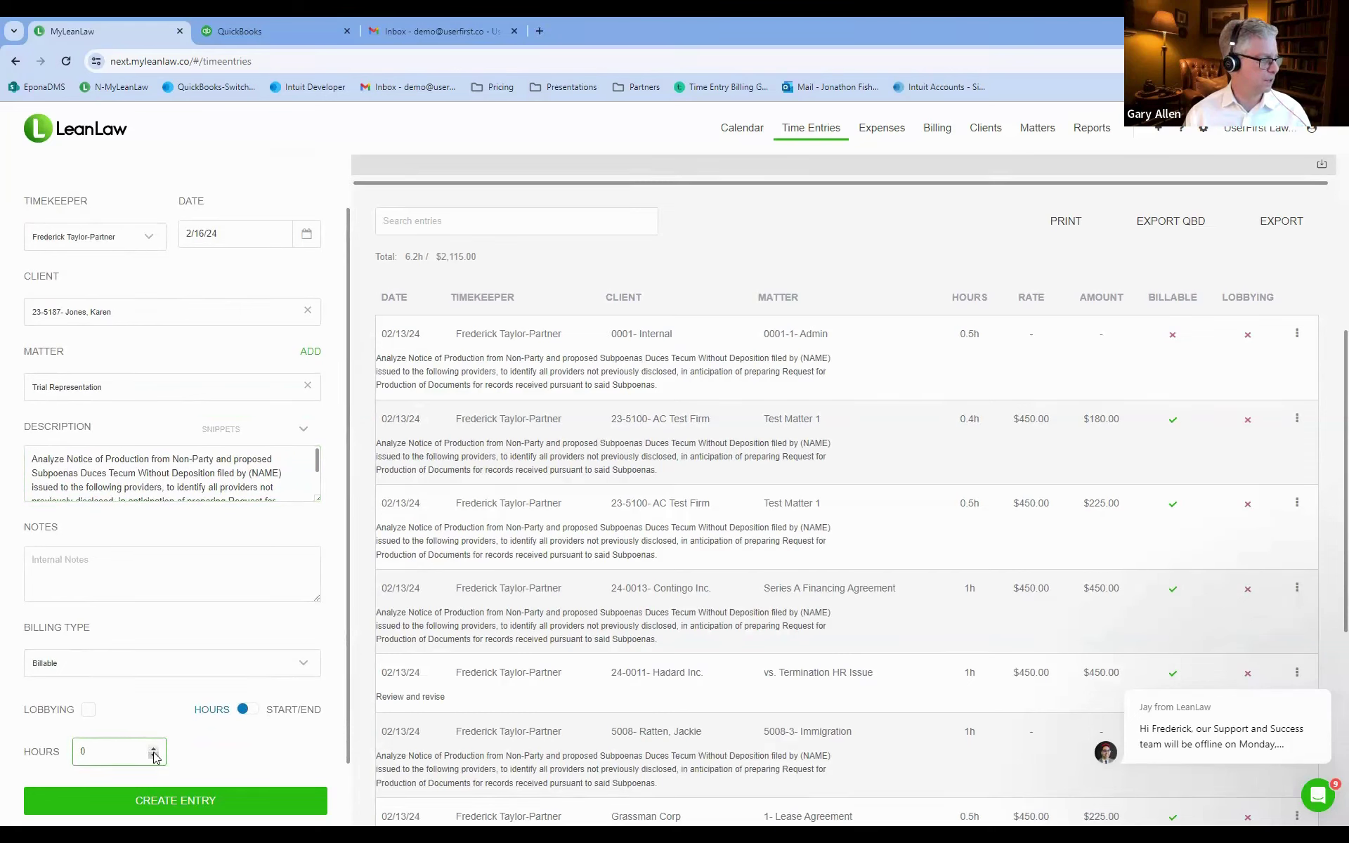
left_click(154, 755)
type(".6")
left_click(153, 749)
Save the new 1-hour Trial Representation time entry.
left_click(164, 801)
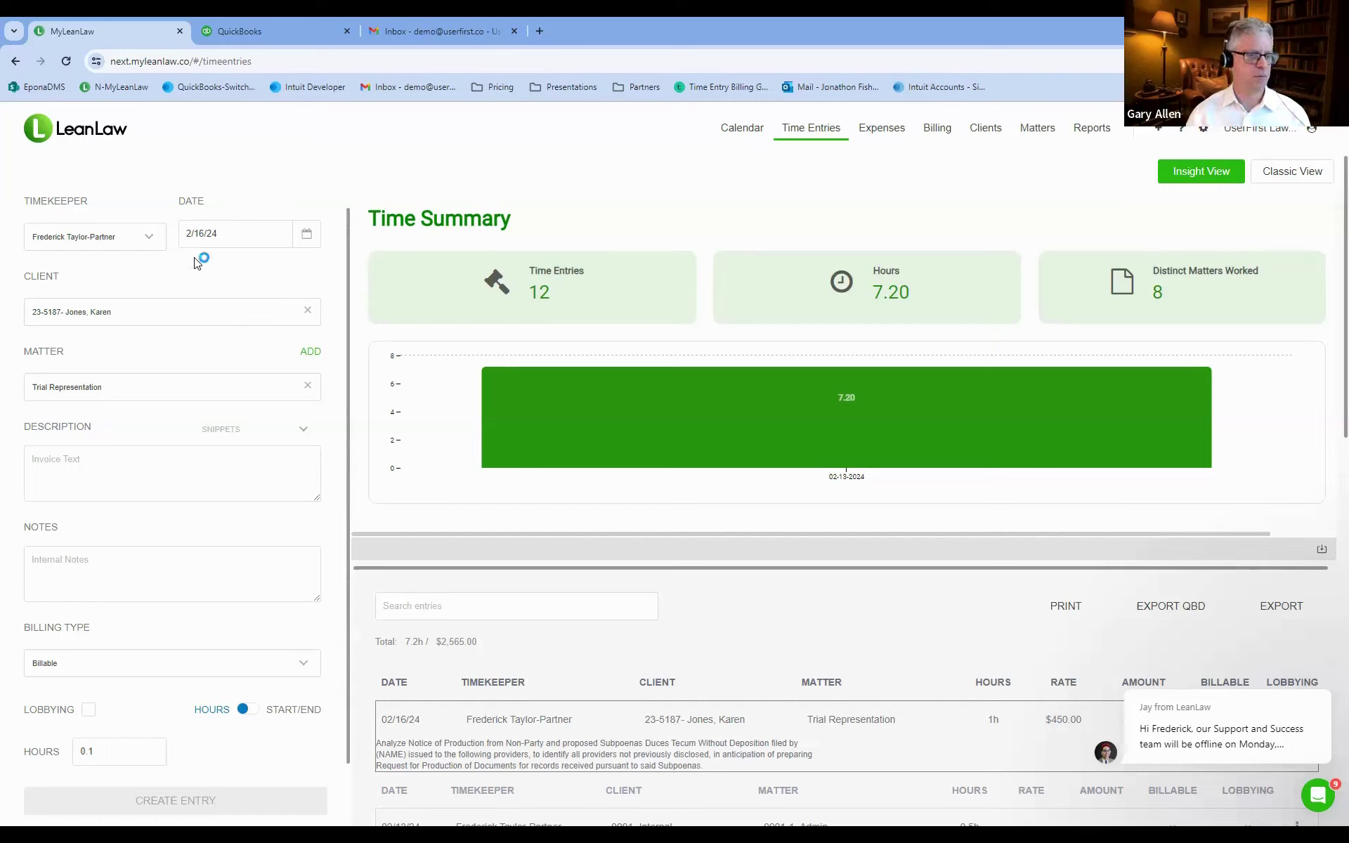
Switch to the Calendar view.
left_click(734, 133)
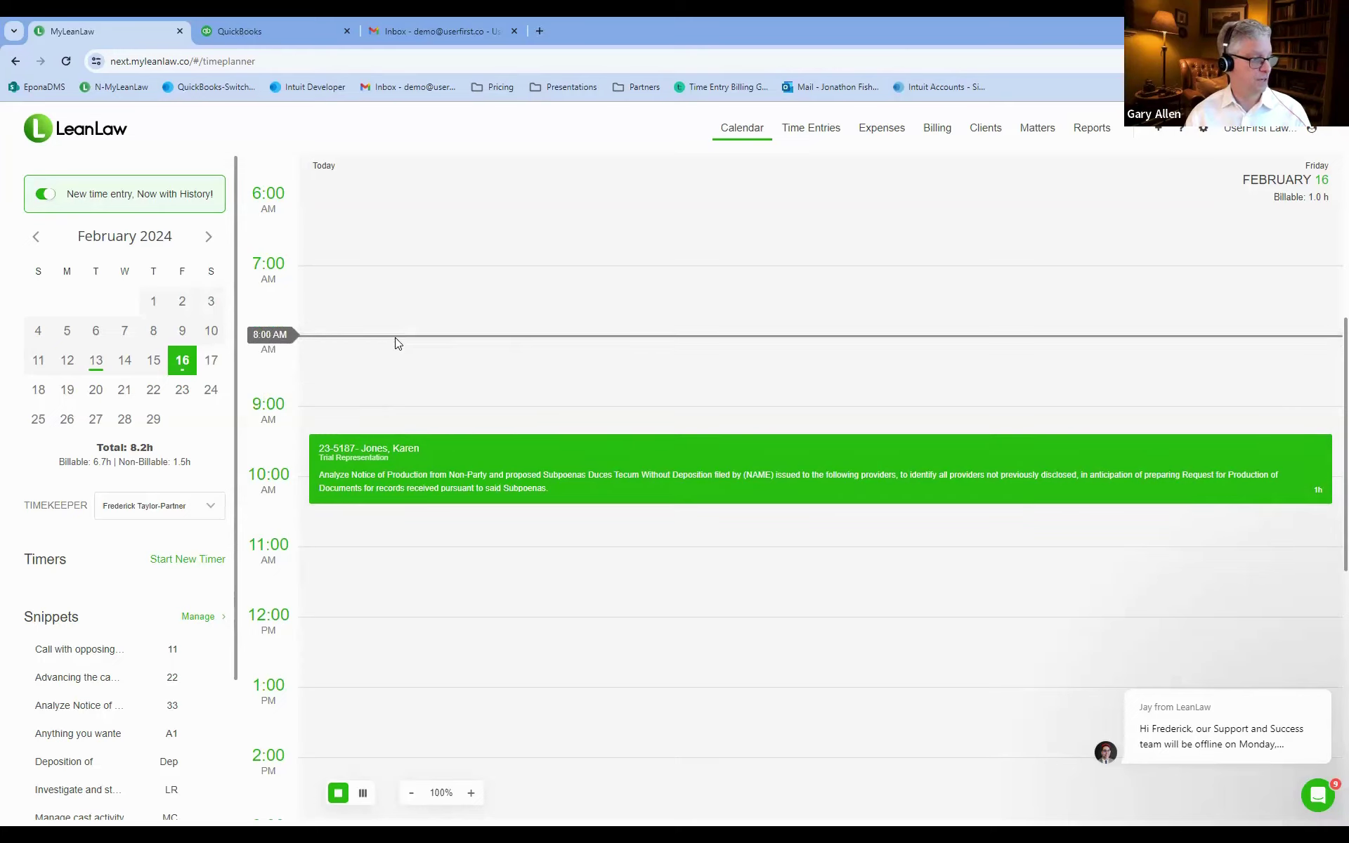
Block out the 8:00–9:00 AM slot on the February 16 calendar for a new entry.
left_click_drag(396, 343, 407, 404)
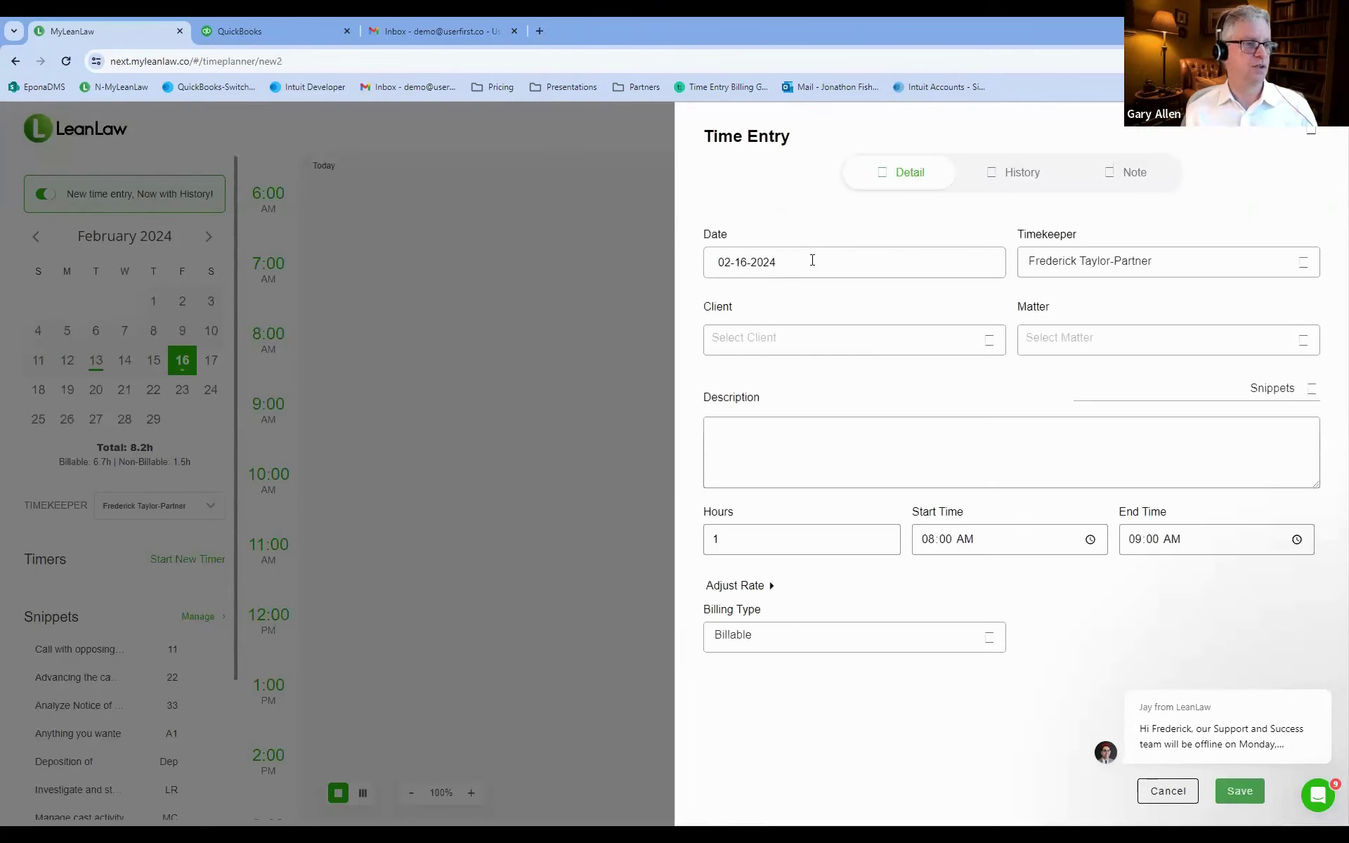
Fill in The Floral Company, Defamation Case, description 'Investigate and study QBO', and save the entry.
left_click(960, 347)
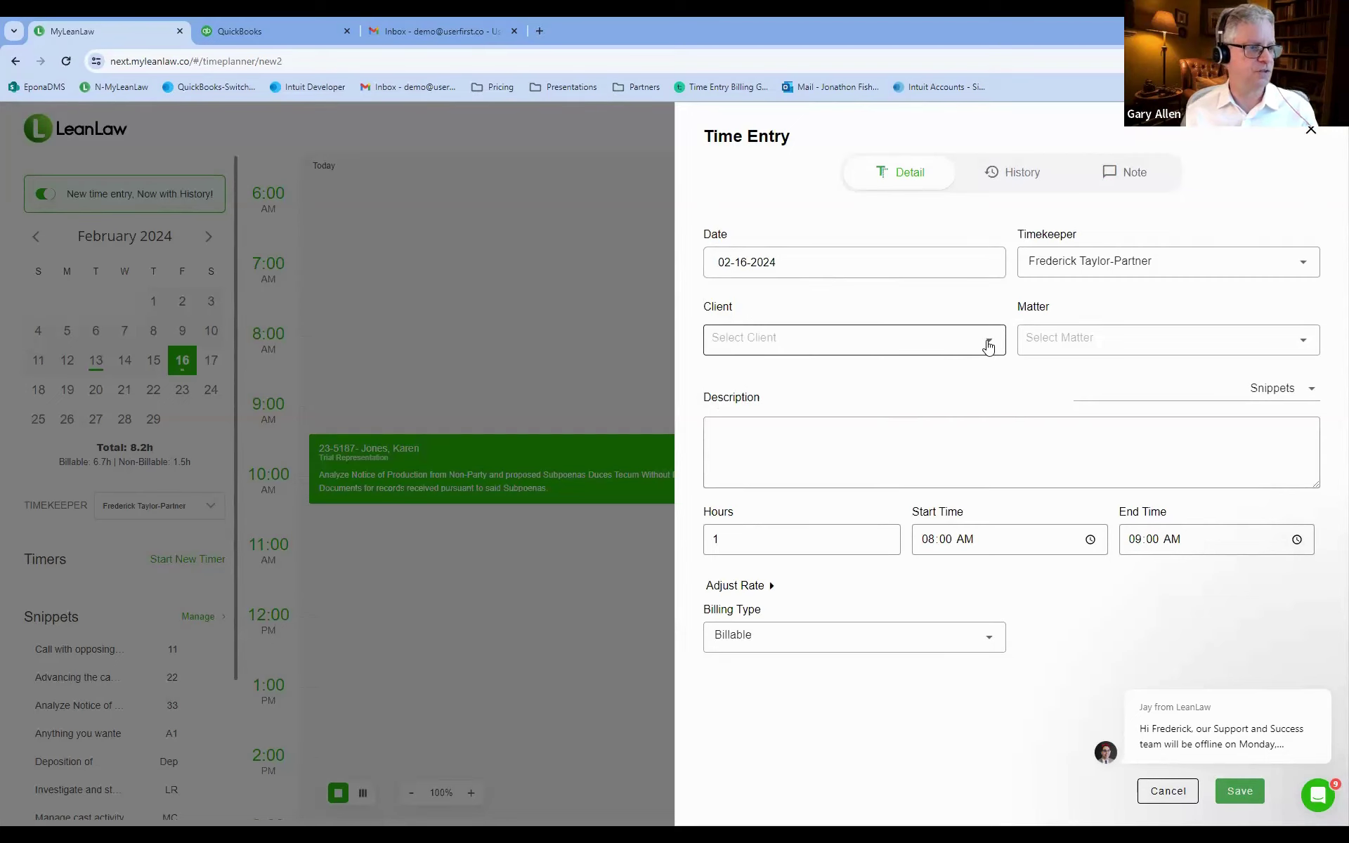
left_click(986, 346)
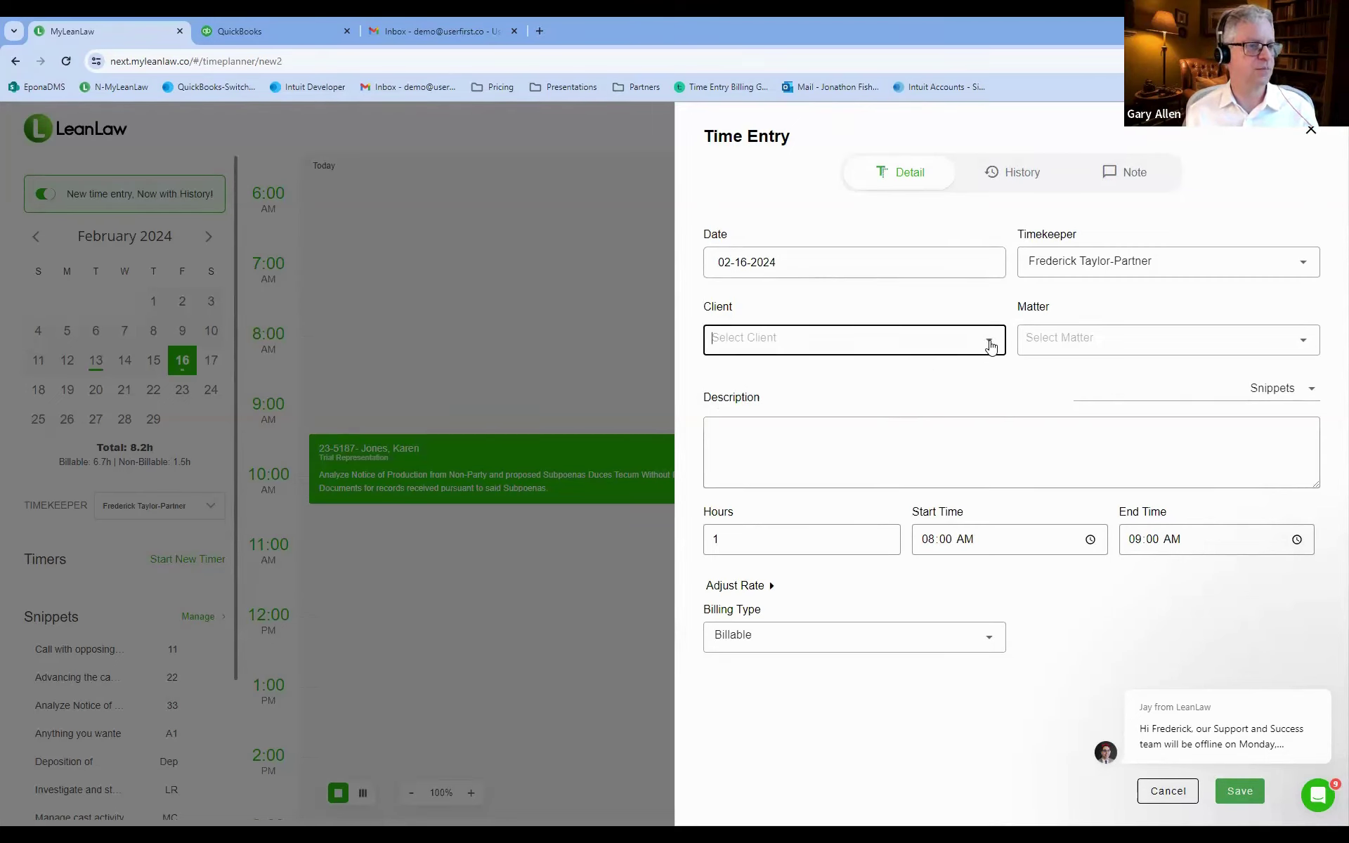
left_click(988, 344)
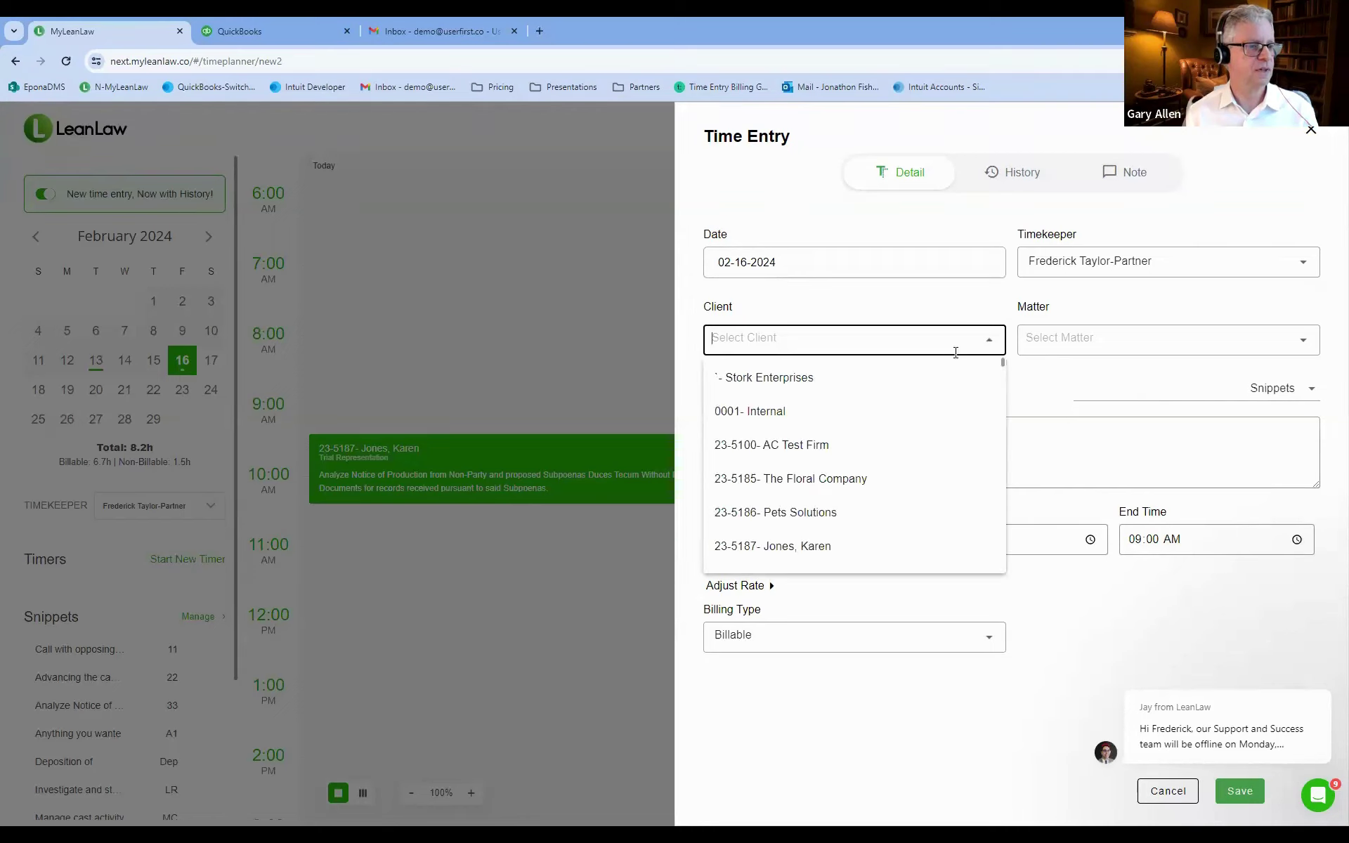
left_click(793, 482)
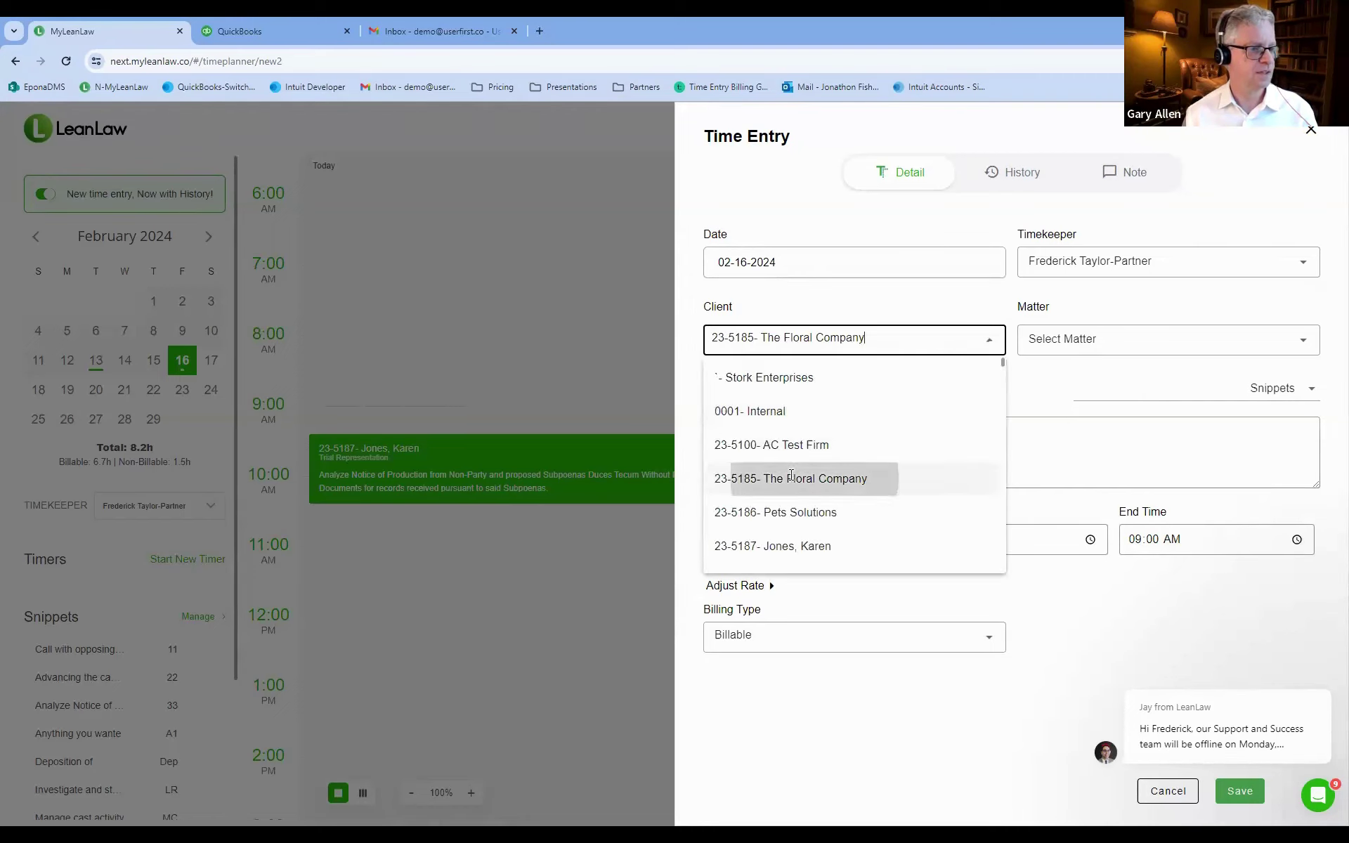
left_click(1071, 344)
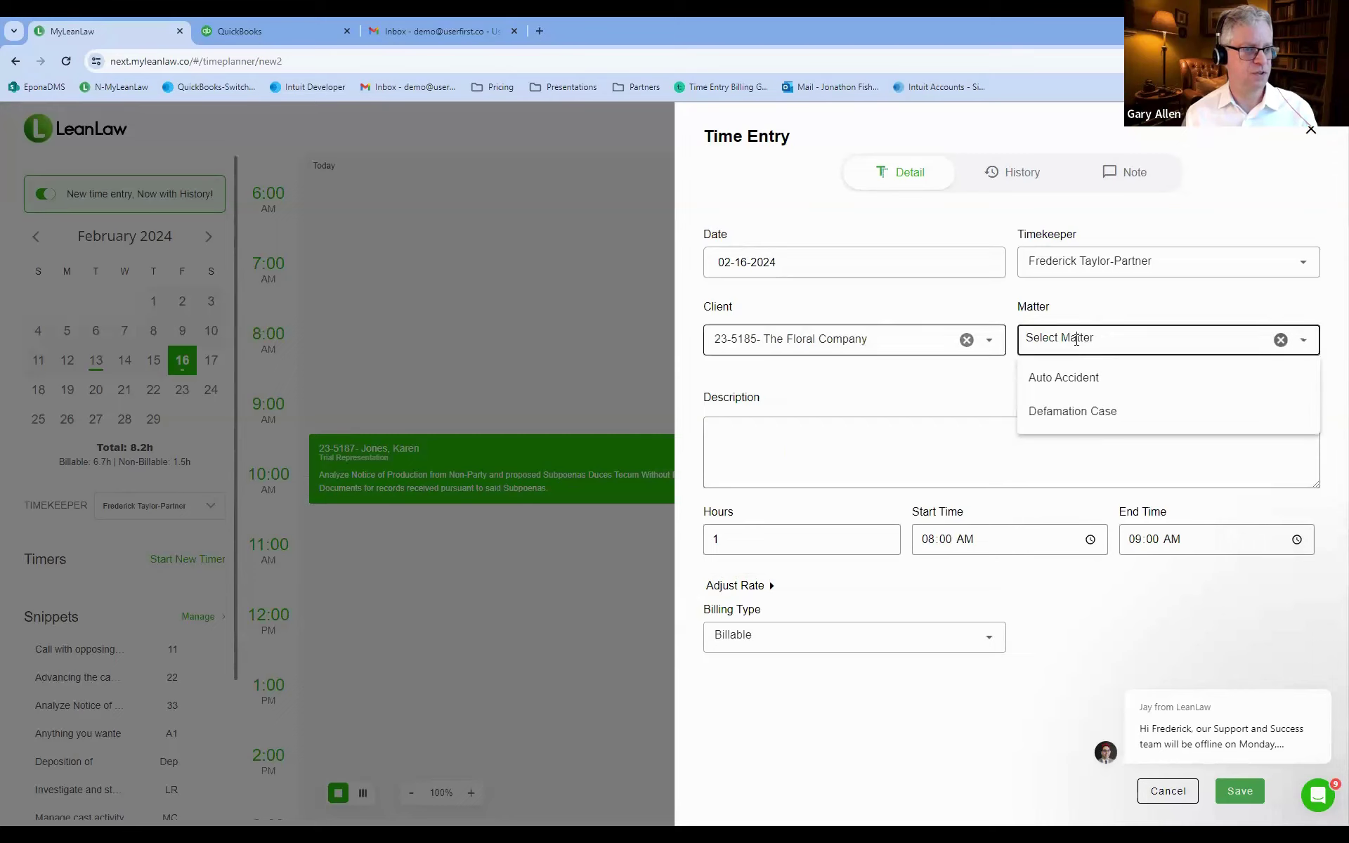
left_click(1062, 418)
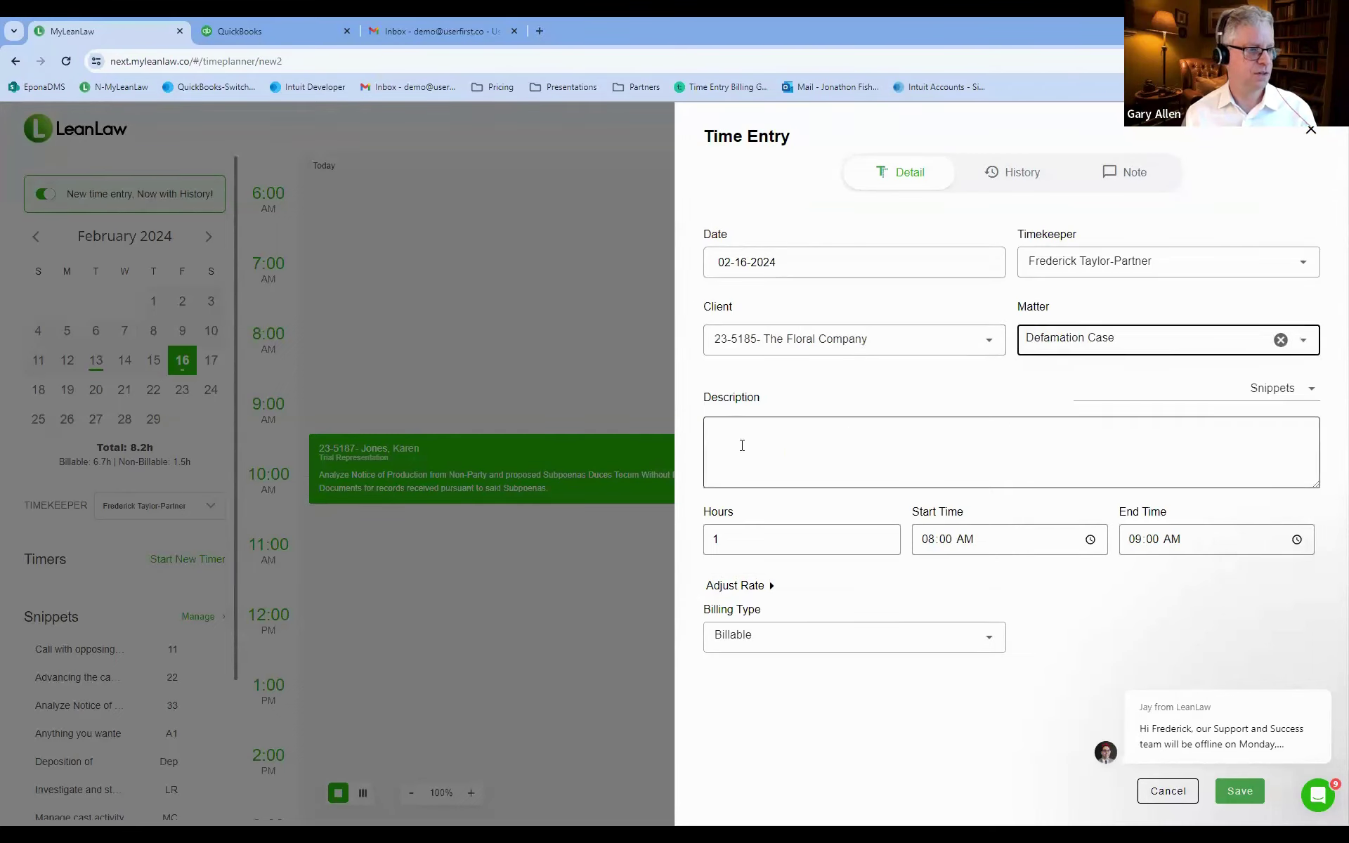
left_click(1258, 391)
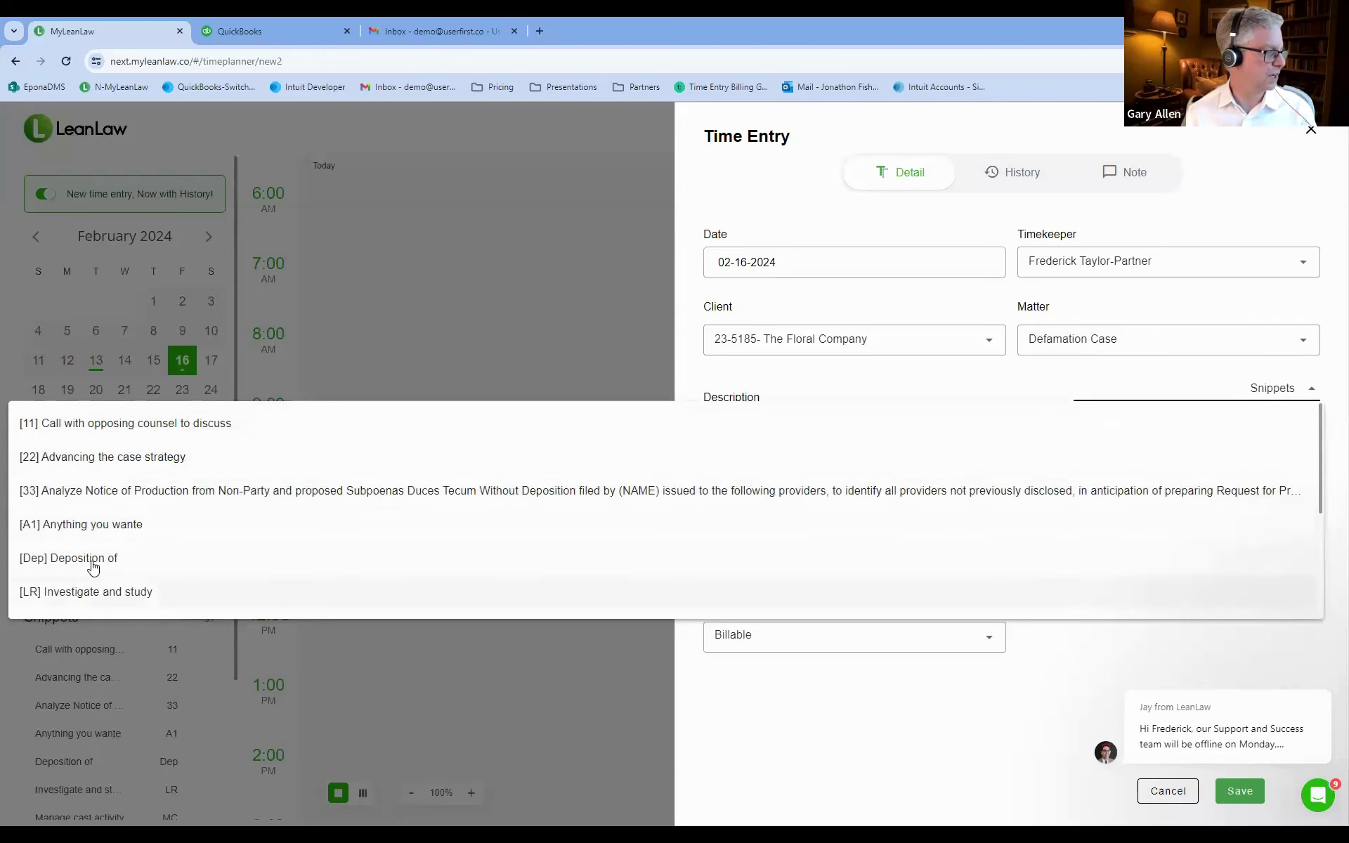
left_click(107, 593)
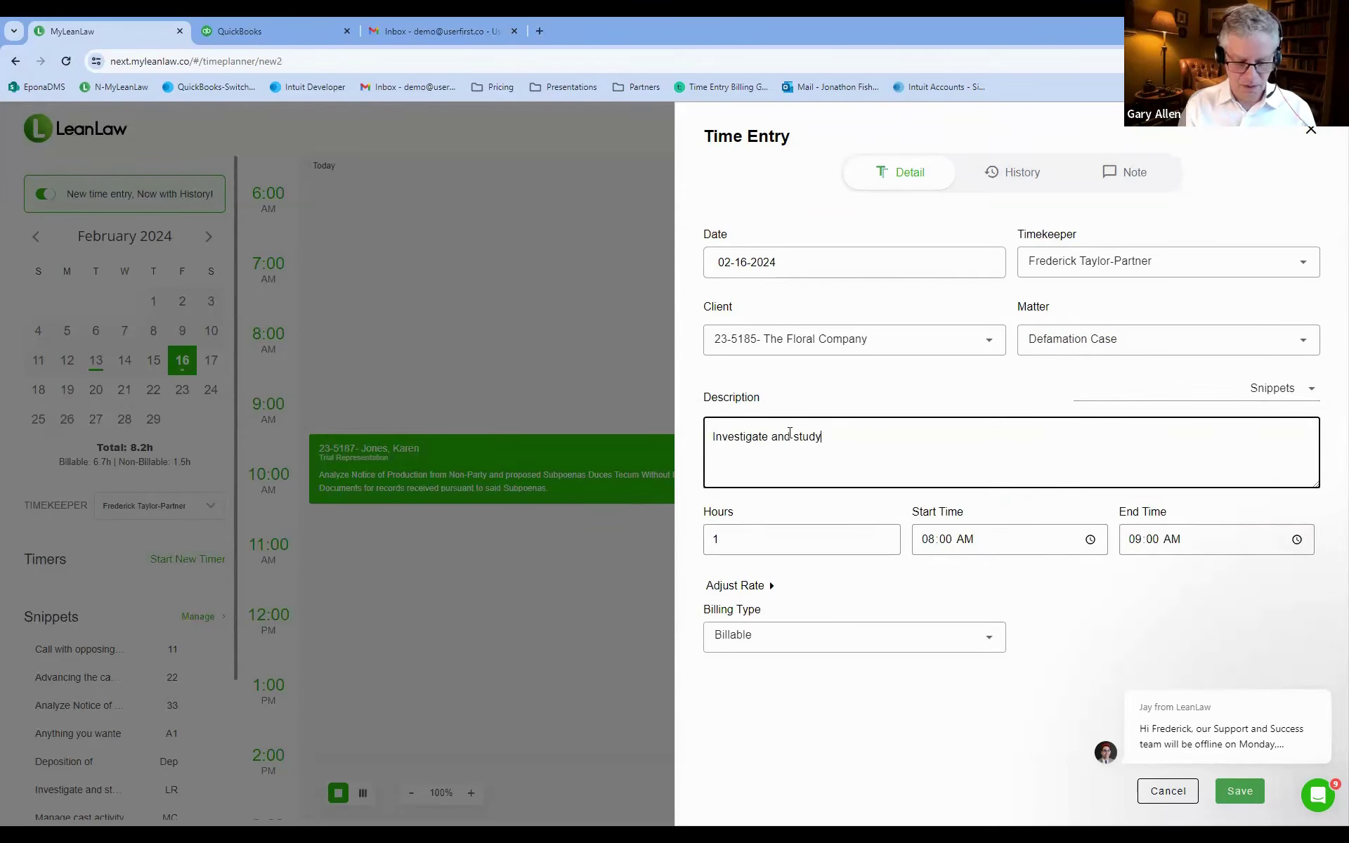
type("QBO")
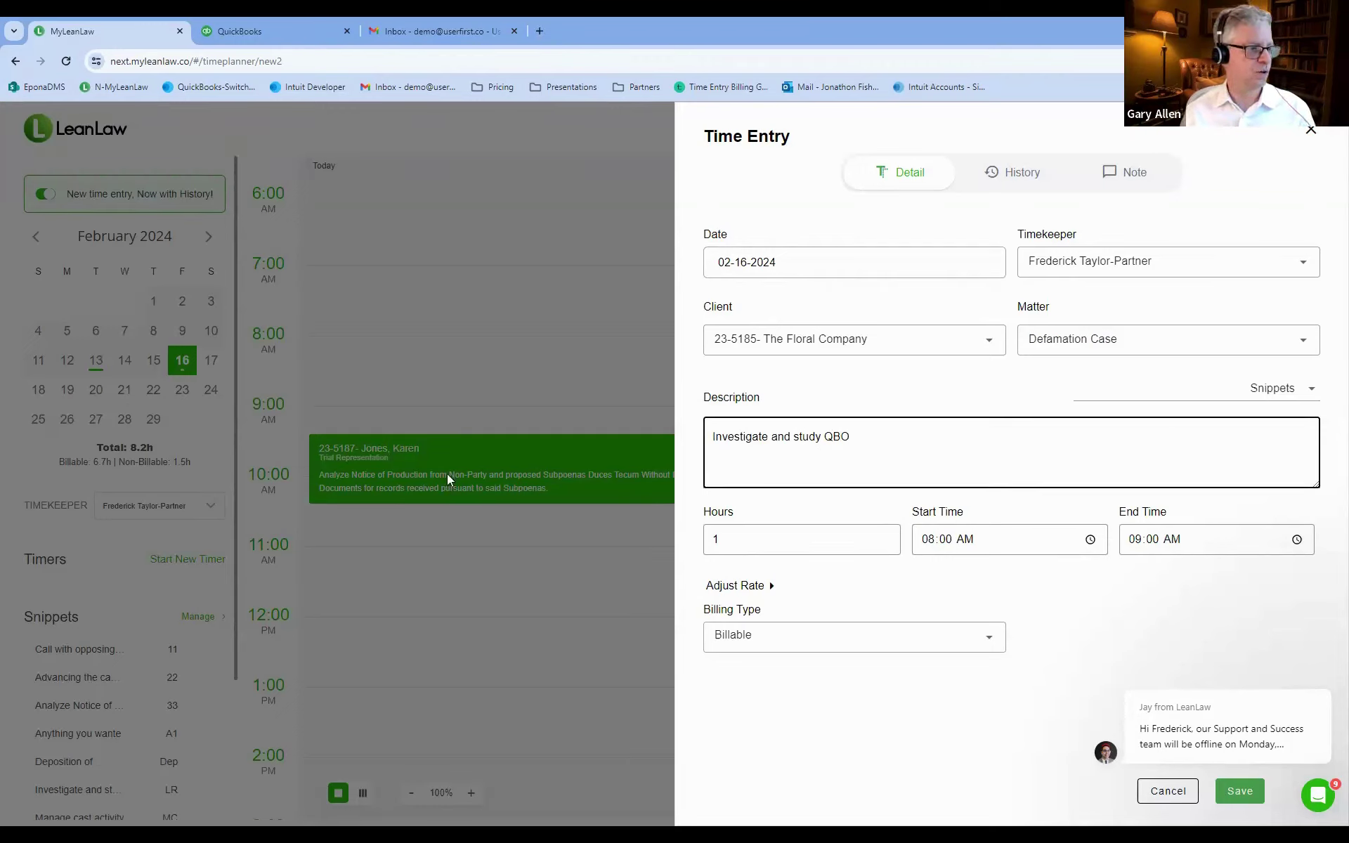
left_click(1241, 791)
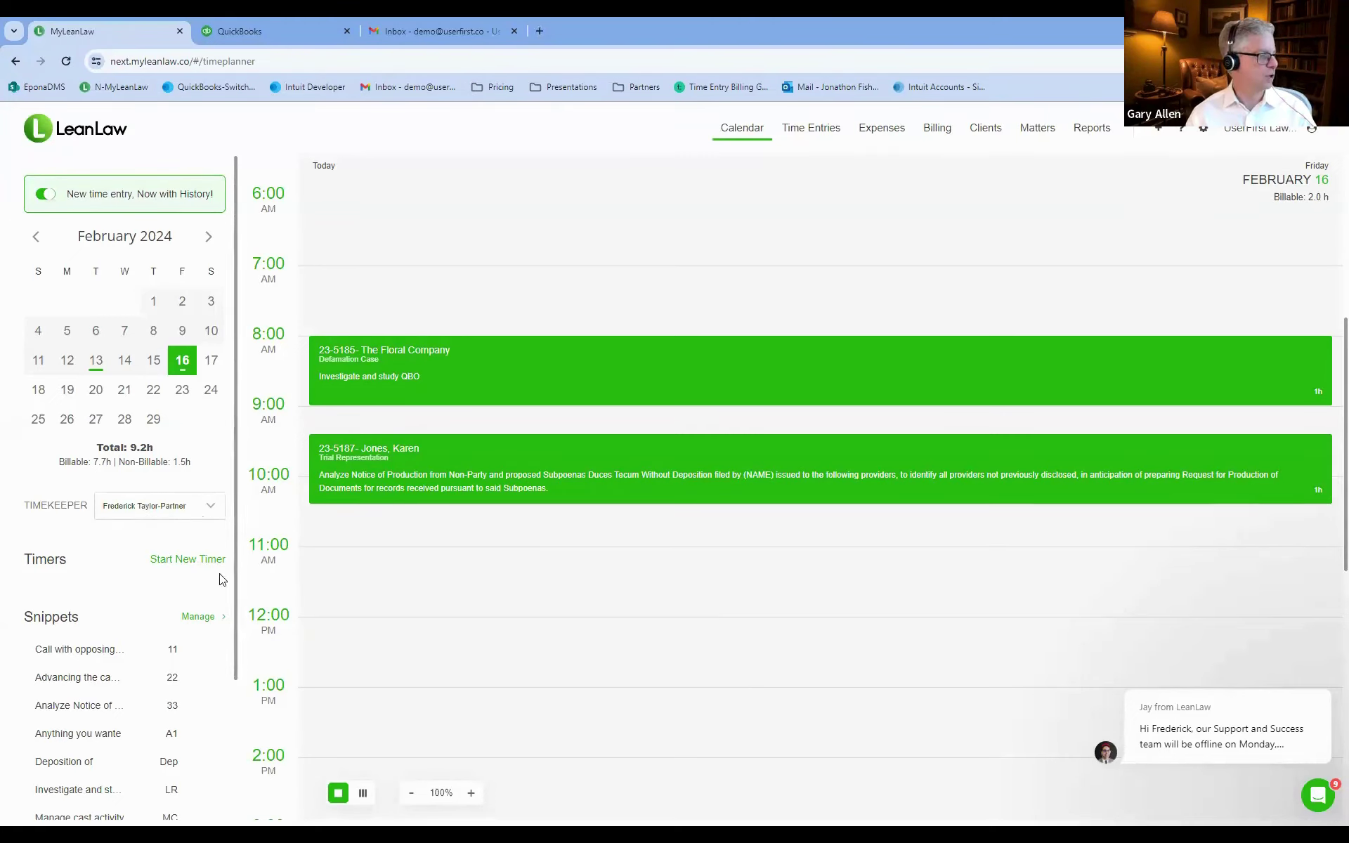
Start a new timer described as 'Telephone conversation with client'.
left_click(185, 567)
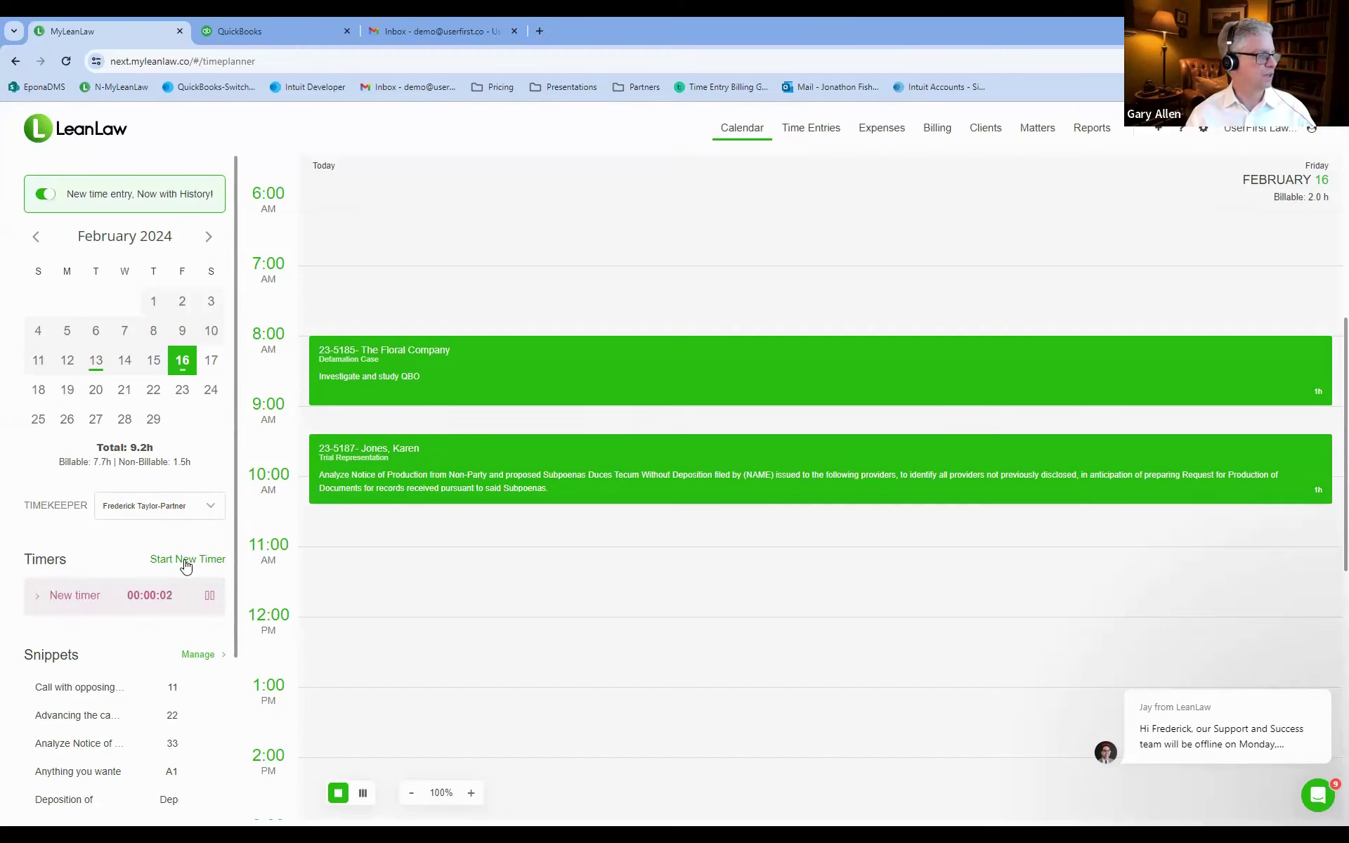
left_click(68, 599)
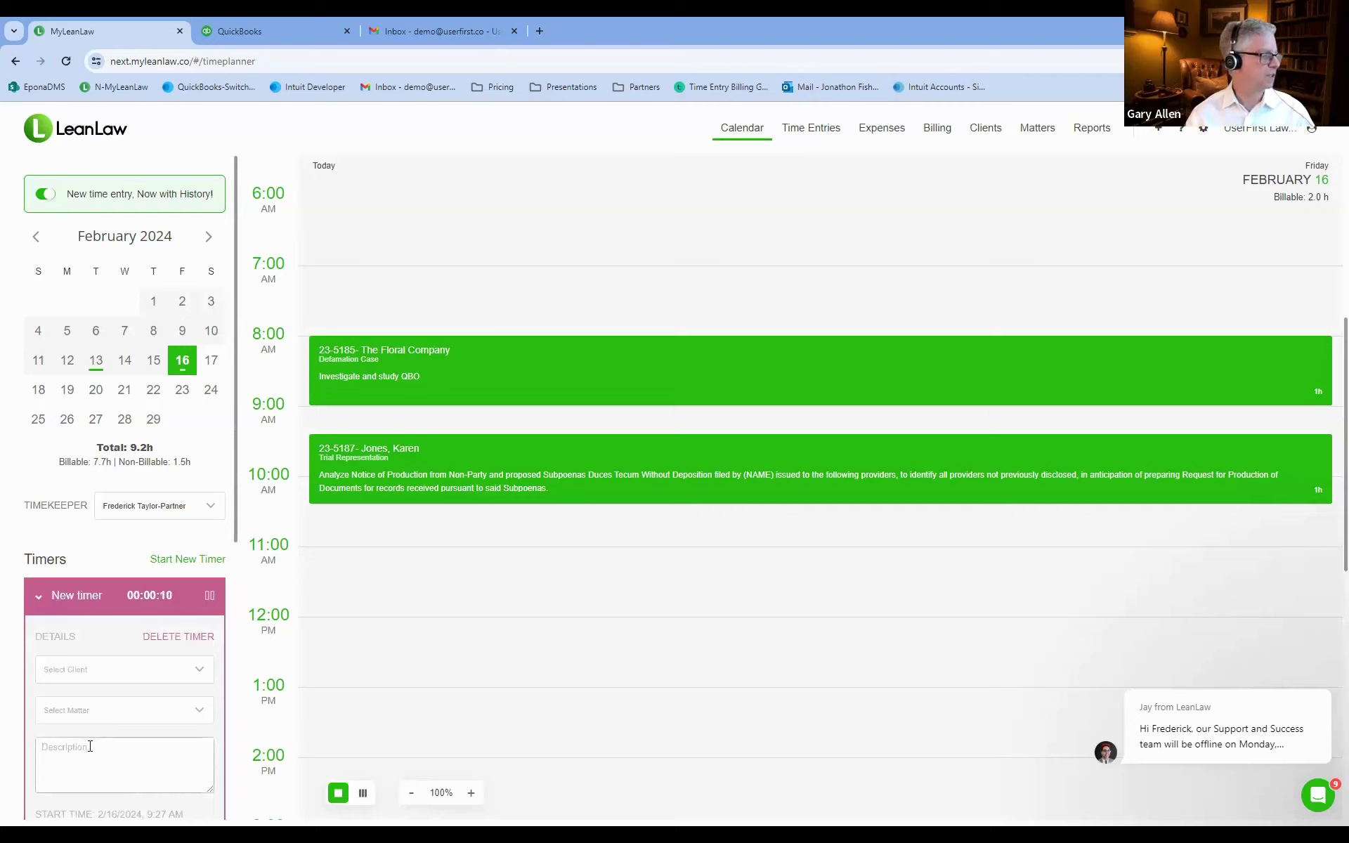
left_click(89, 747)
type("T")
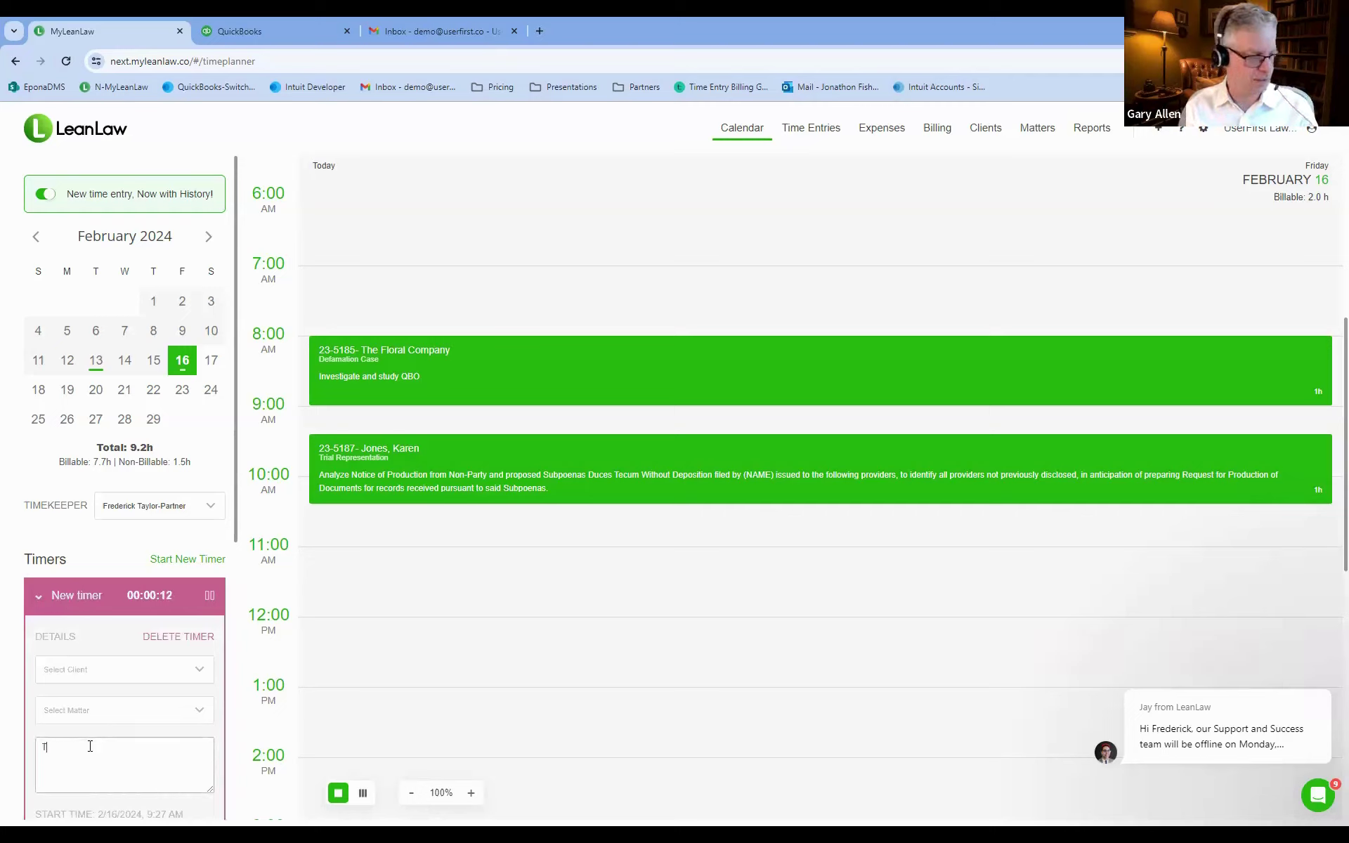
type("eleph")
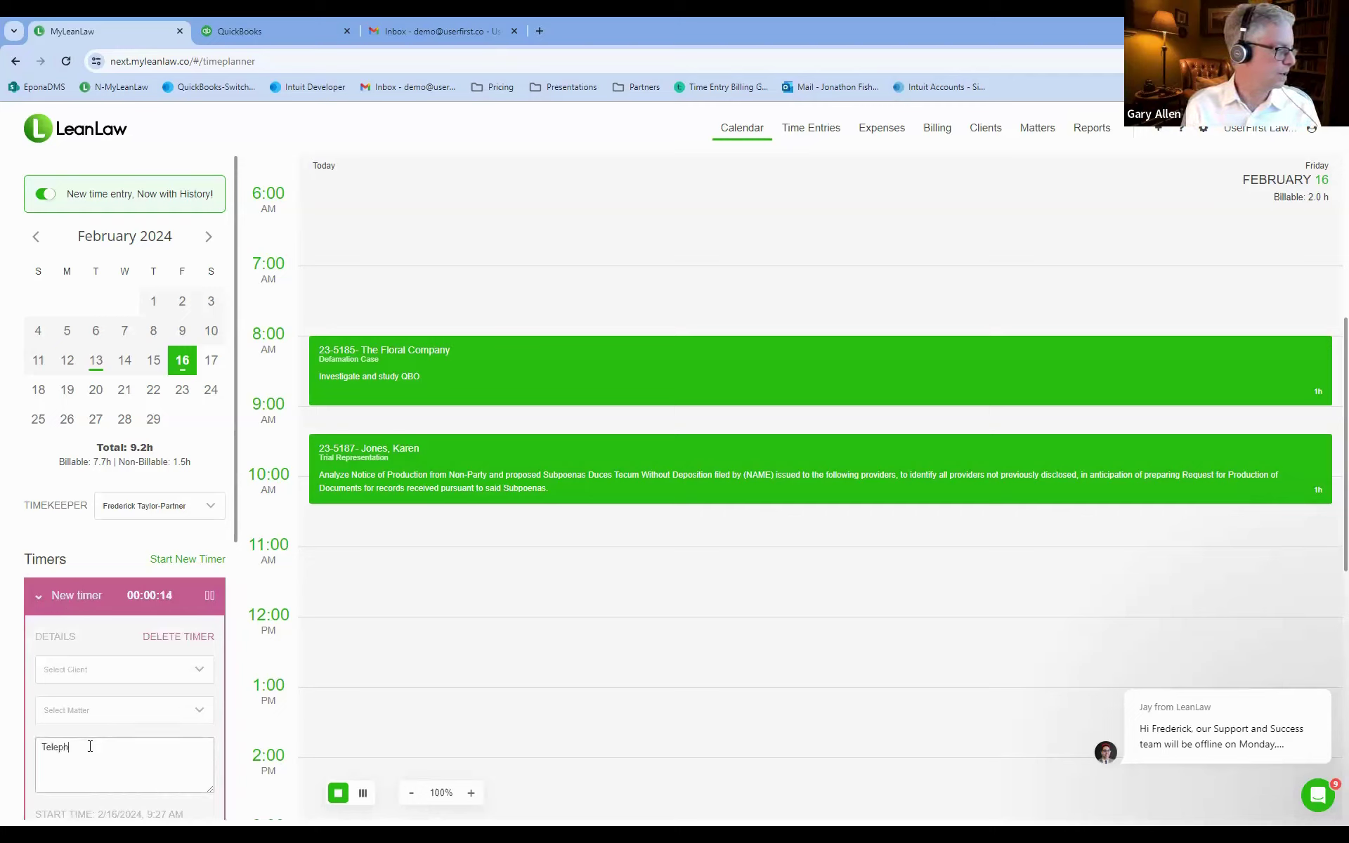
key("BackSpace")
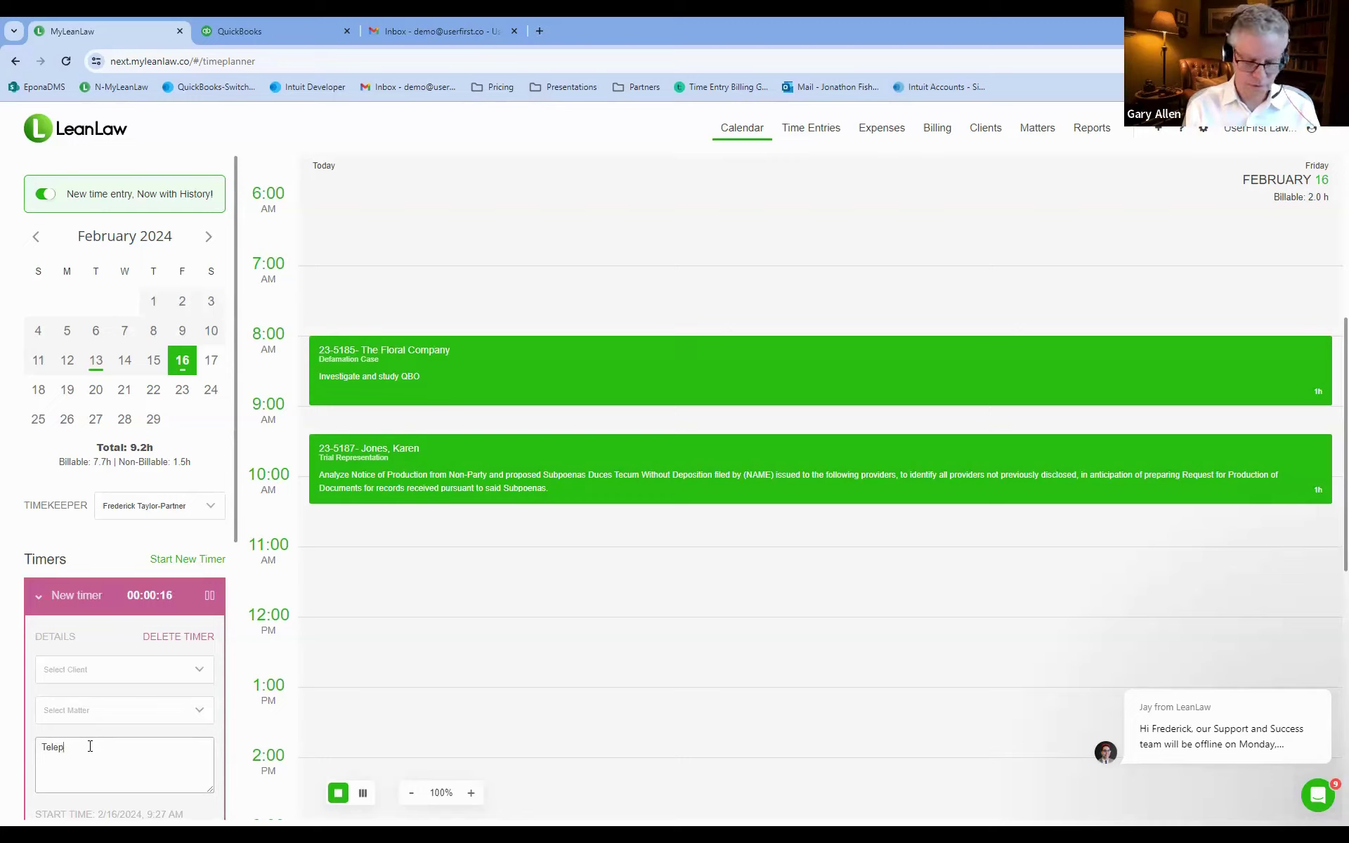
type("h")
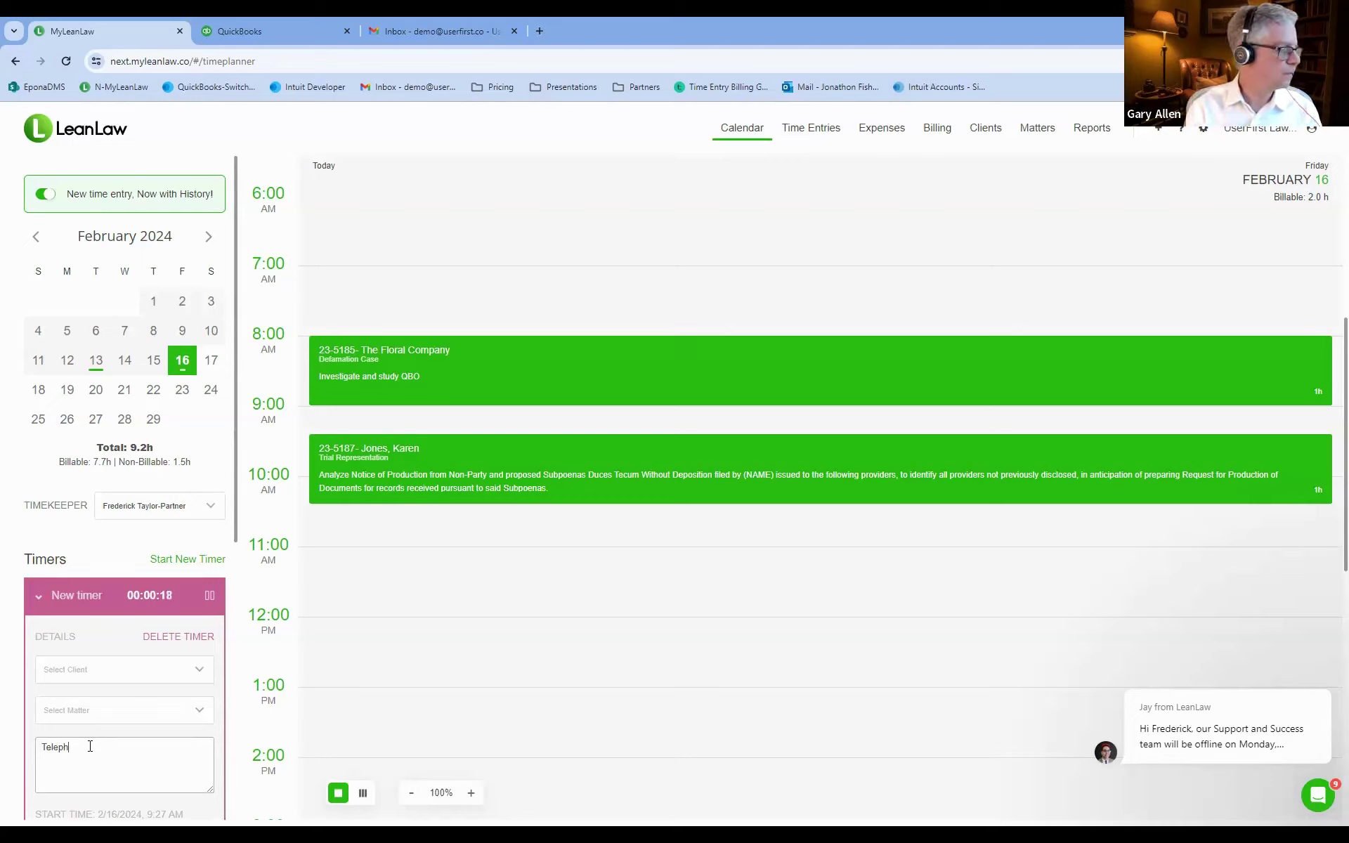
type("ieone conver")
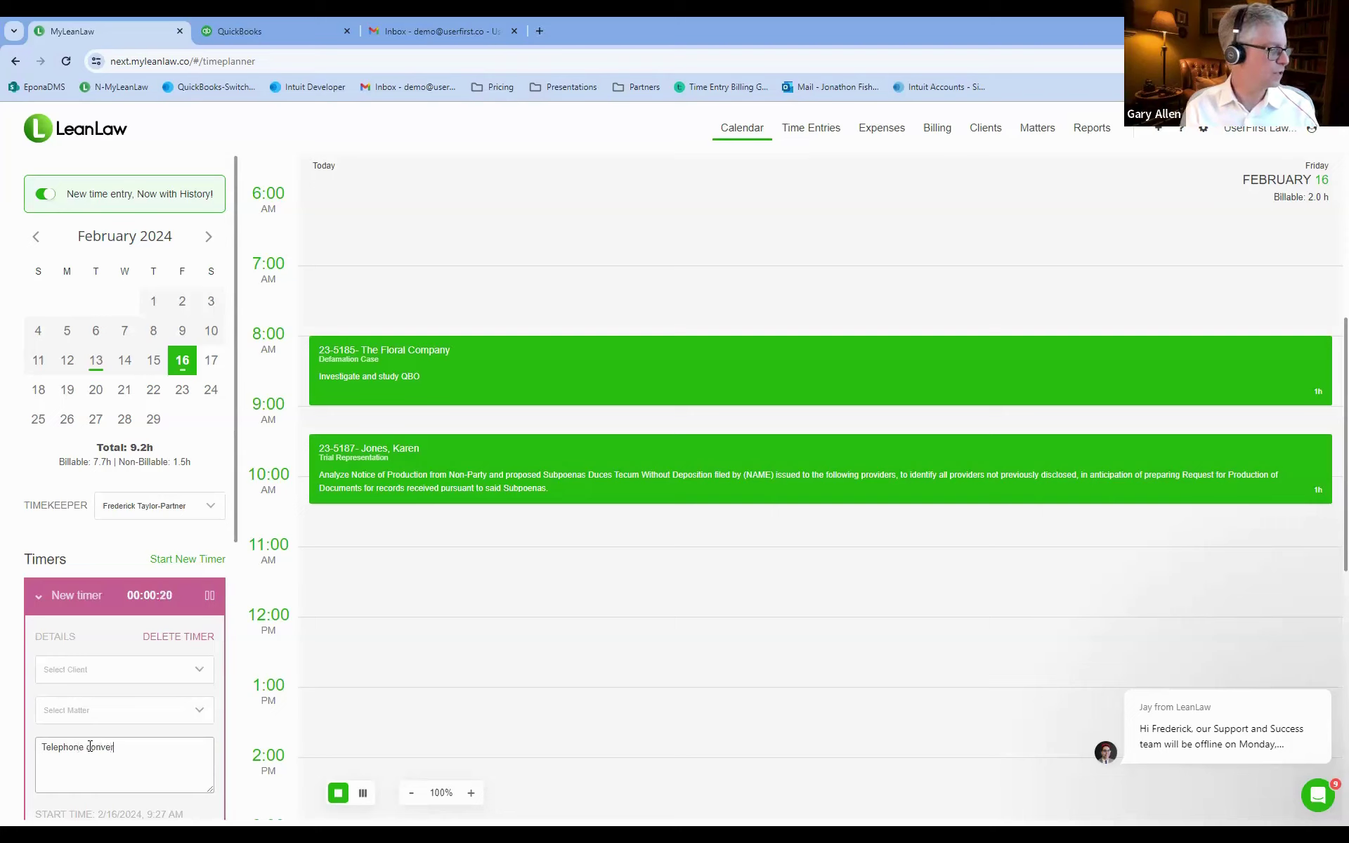
type("sation with client")
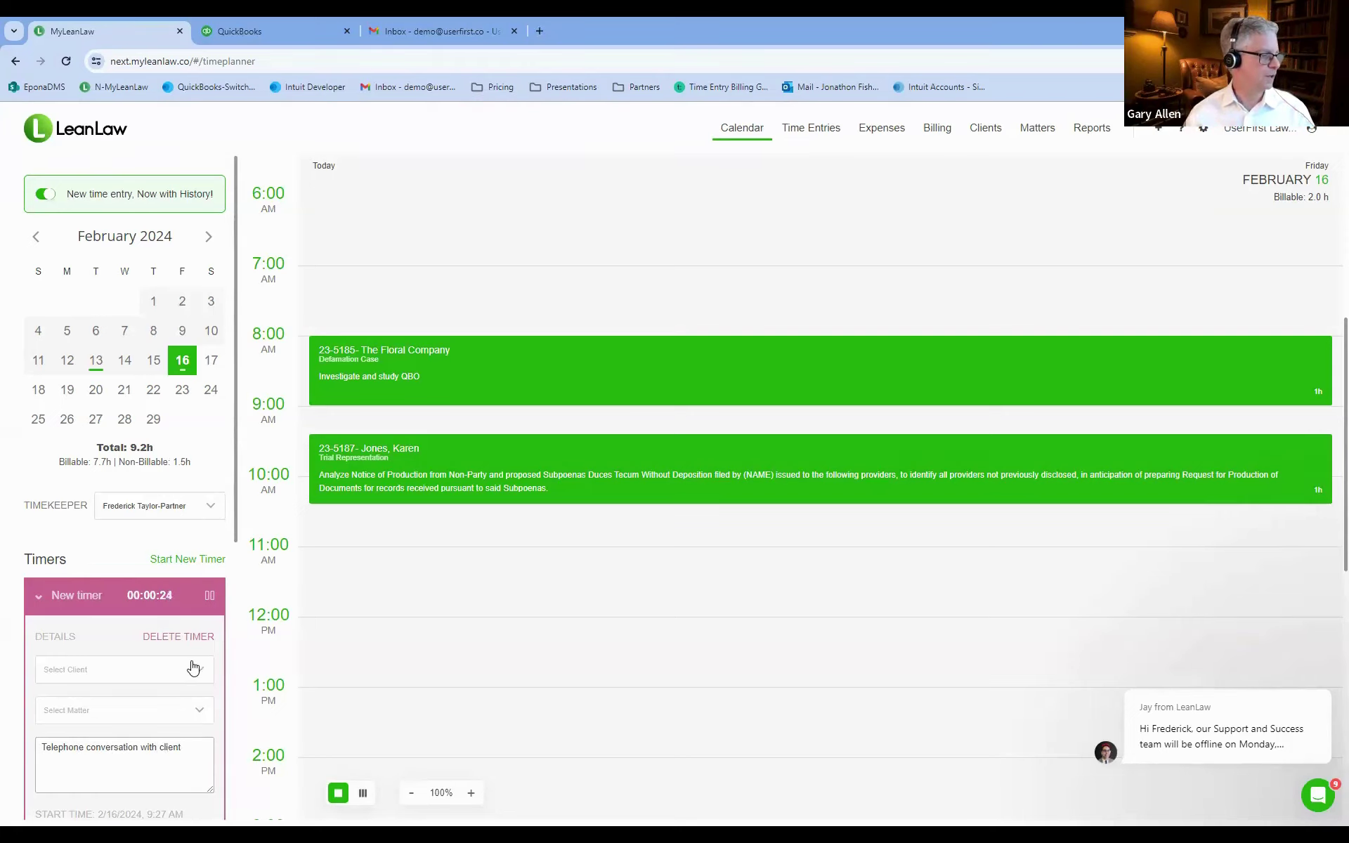
Assign AC Test Firm's Litigation matter, stop the timer and save it as a 0.1-hour entry.
left_click(161, 677)
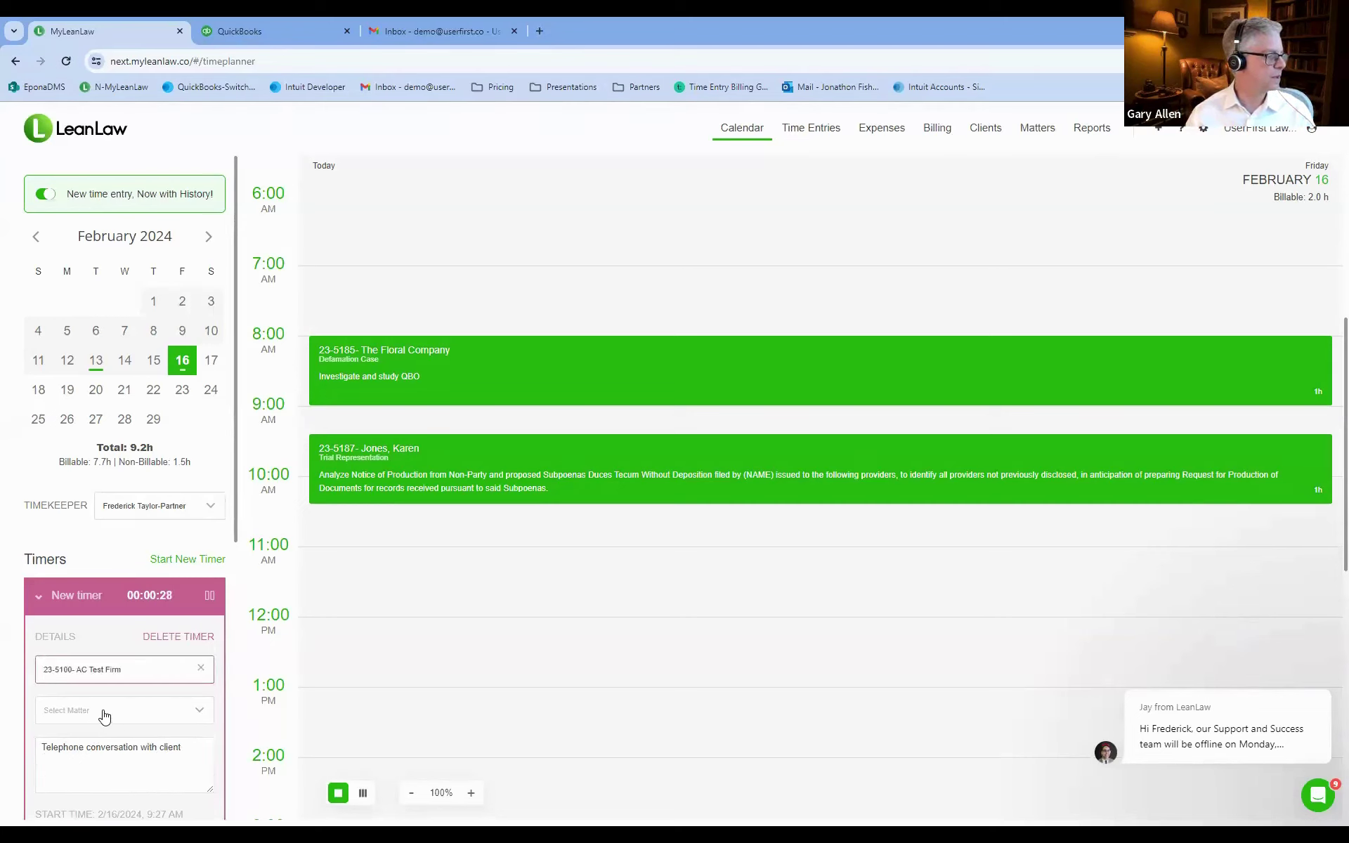
left_click(103, 716)
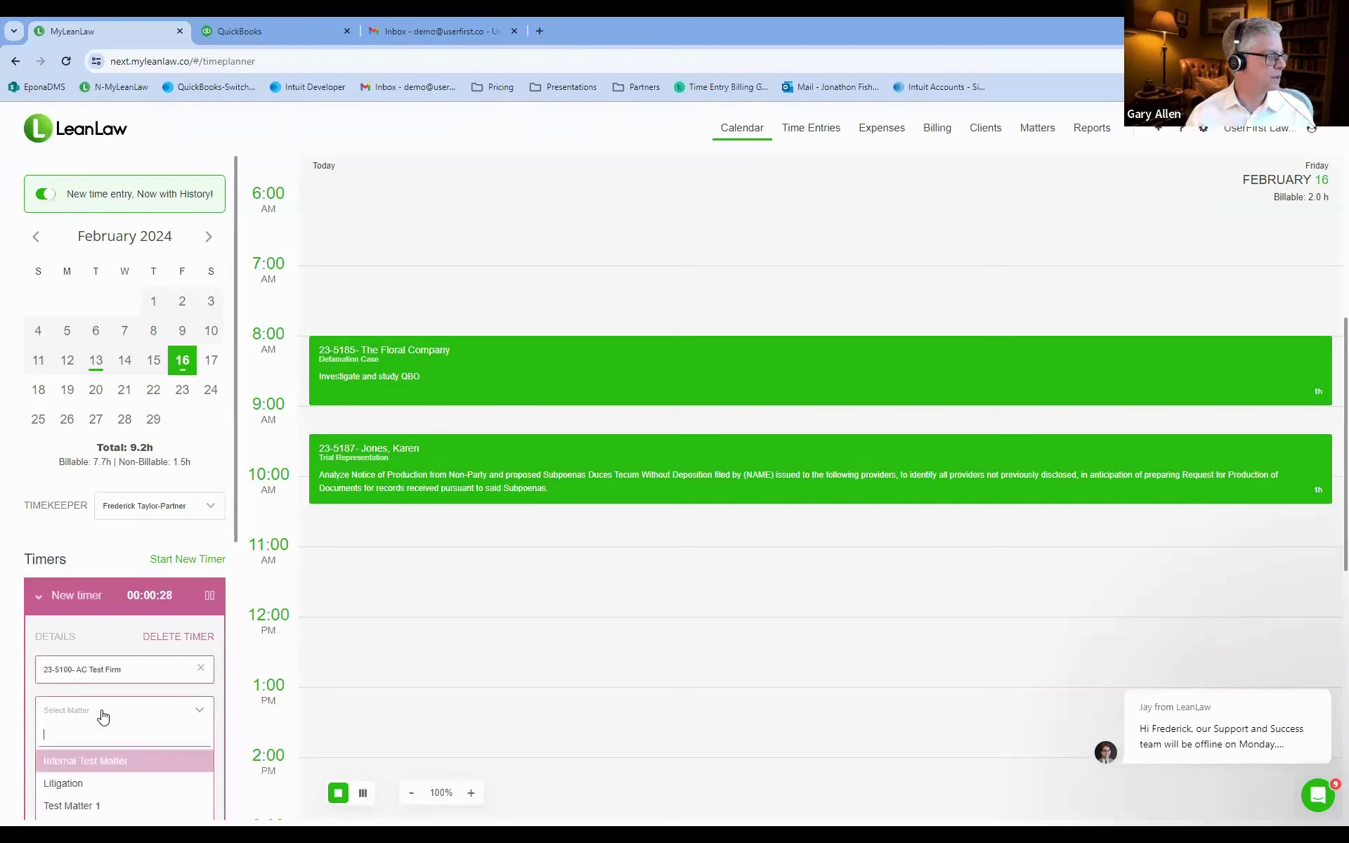
left_click(92, 784)
scroll(124, 732, "down", 2)
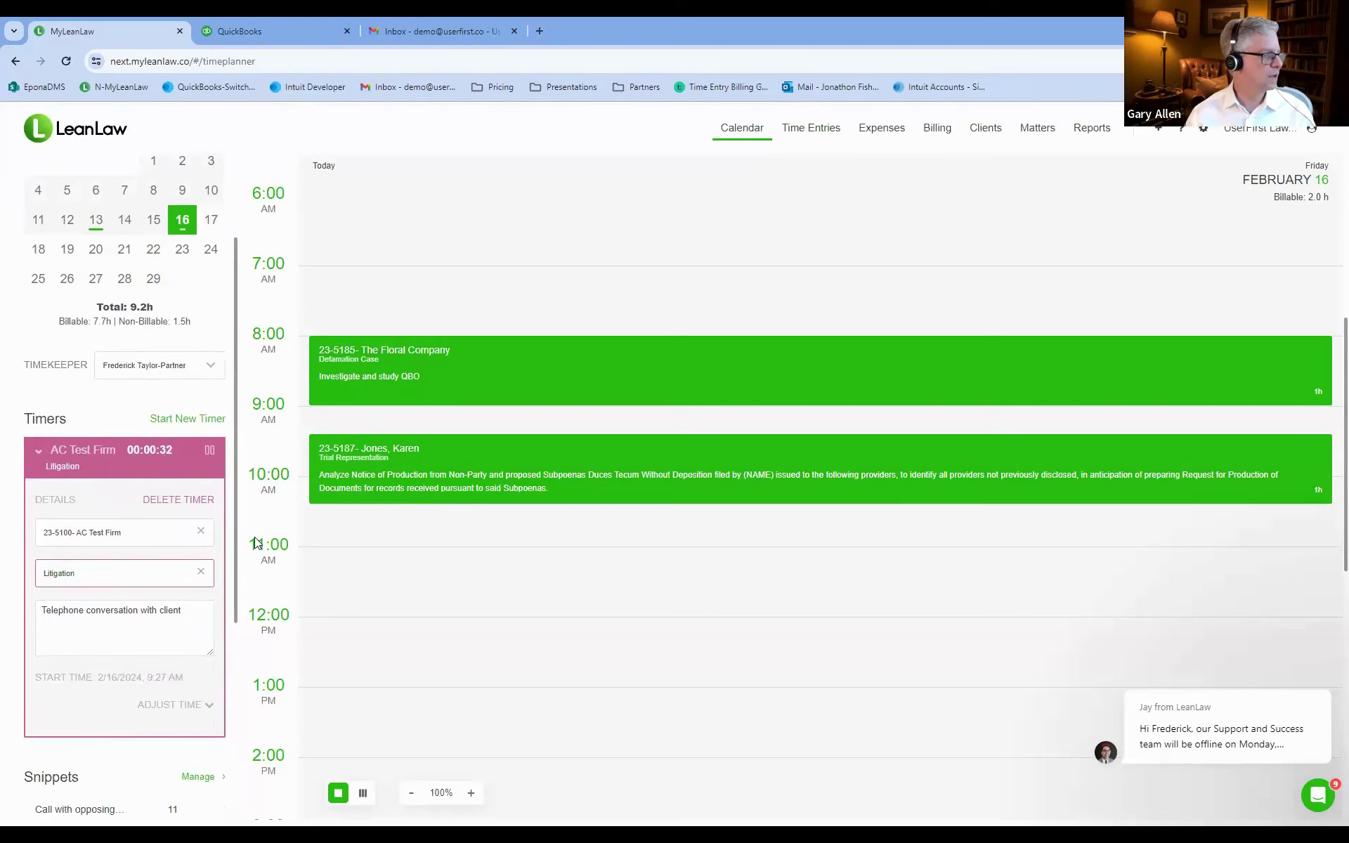
left_click(208, 452)
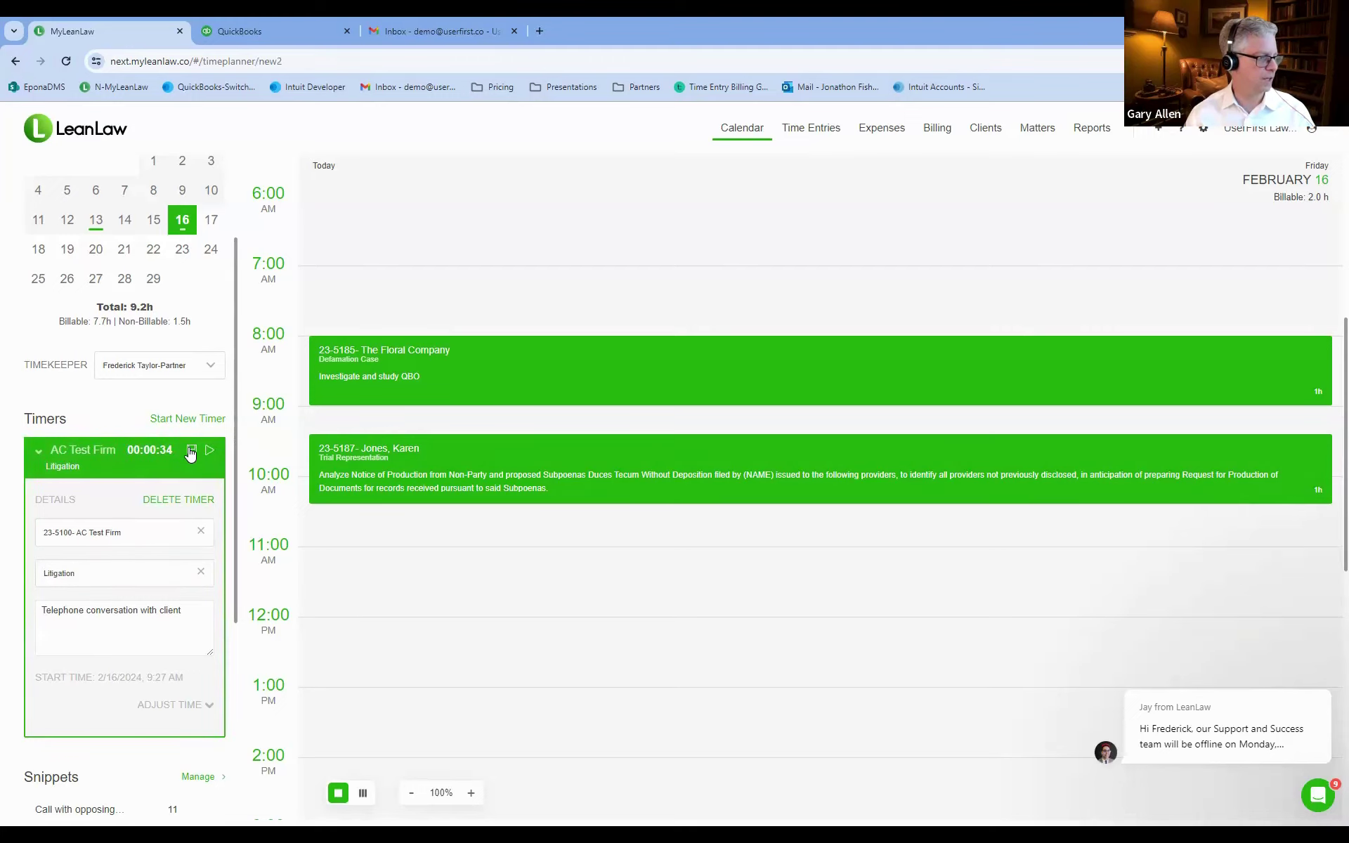
left_click(191, 451)
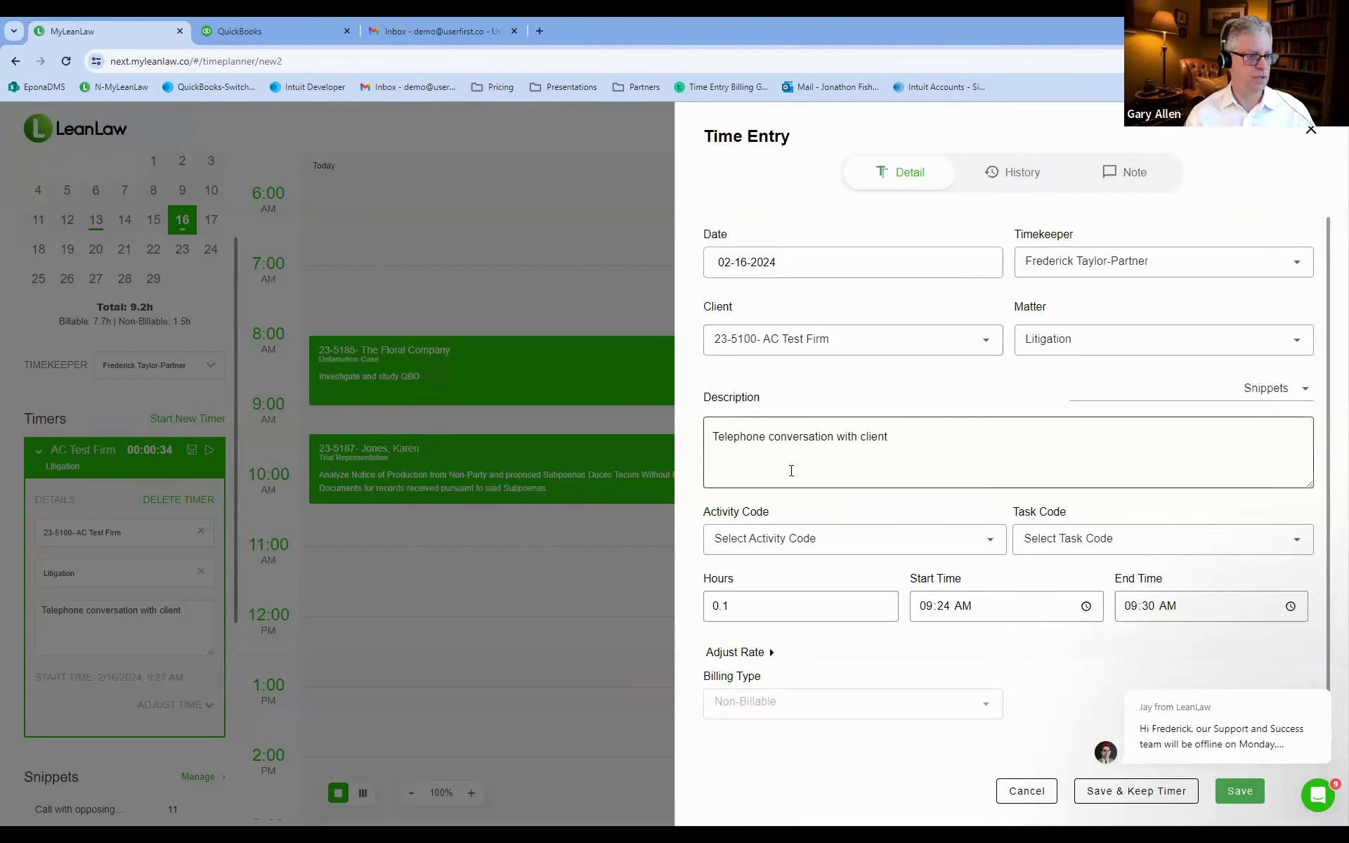
left_click(1238, 792)
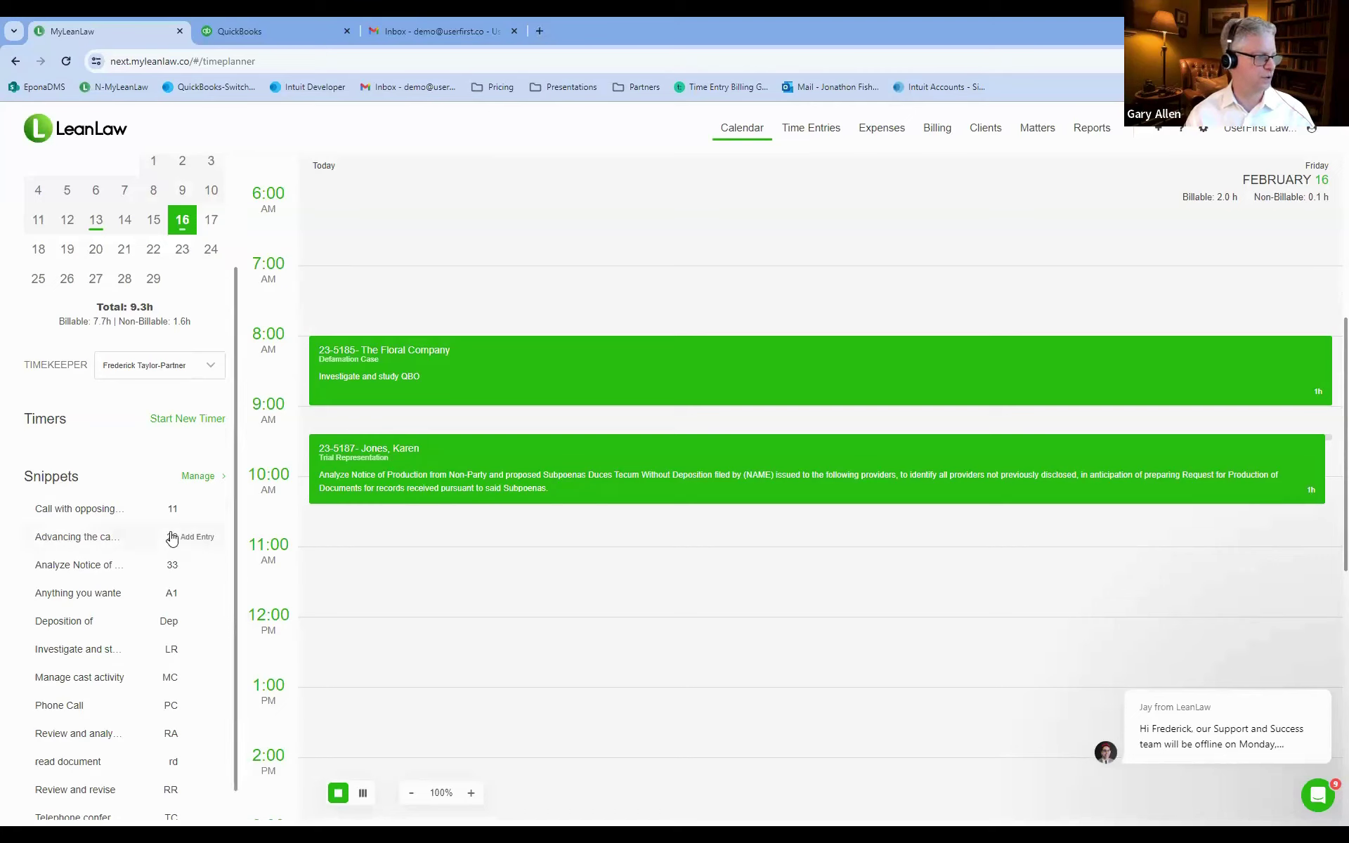
scroll(172, 538, "up", 2)
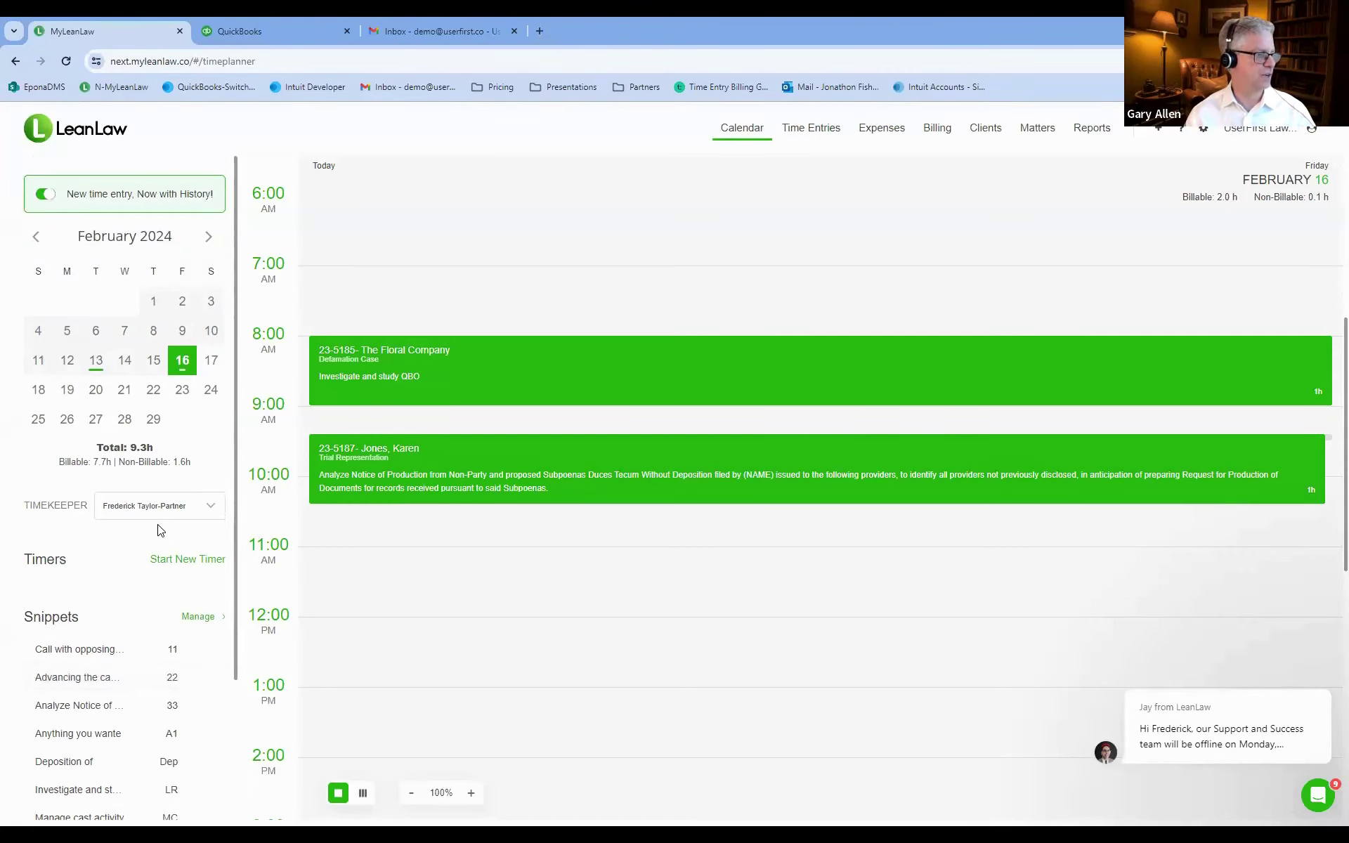
scroll(161, 528, "down", 1)
scroll(160, 530, "up", 1)
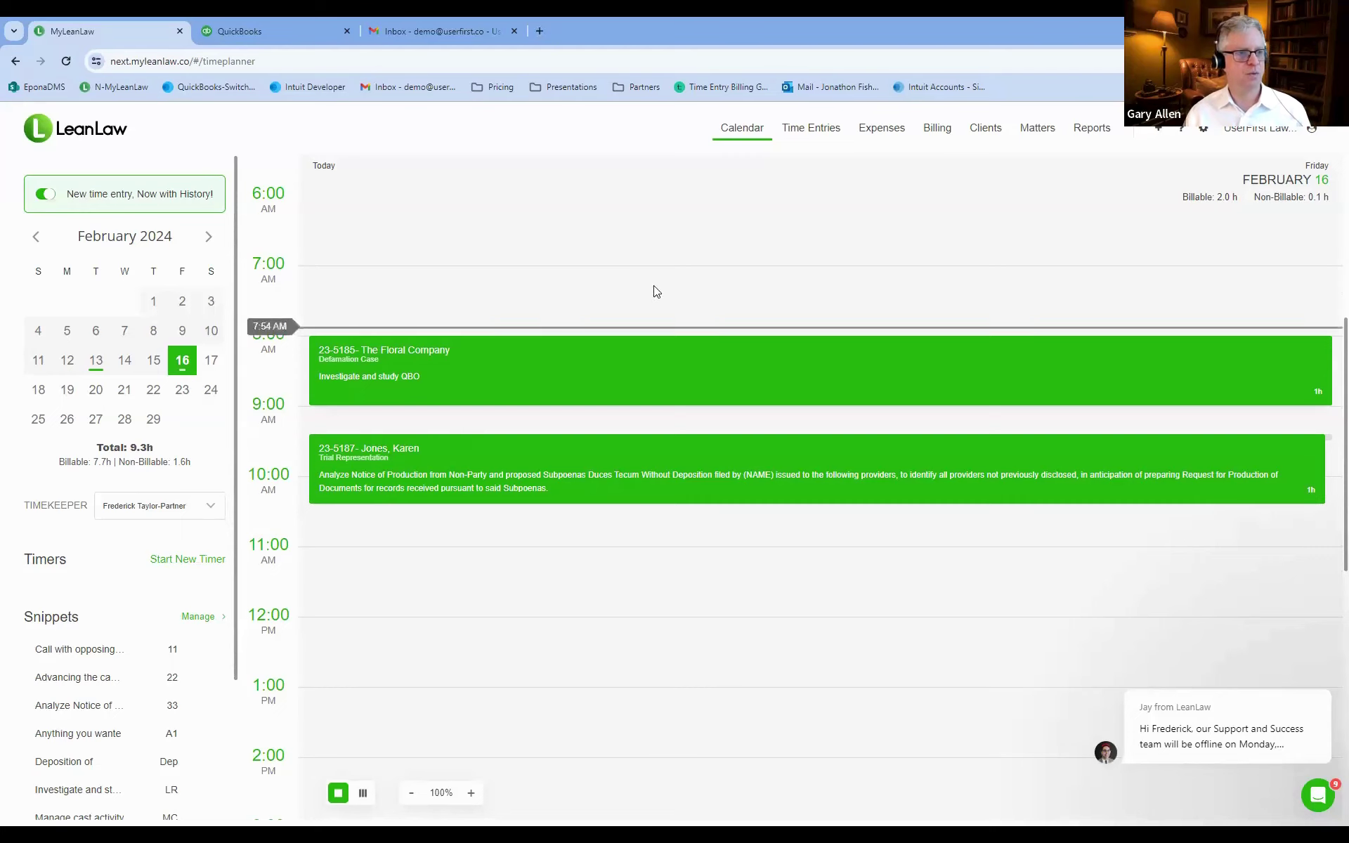
Go to Billing, reload Ready to Bill, and review the matters including Defamation Case at $450.00.
left_click(938, 130)
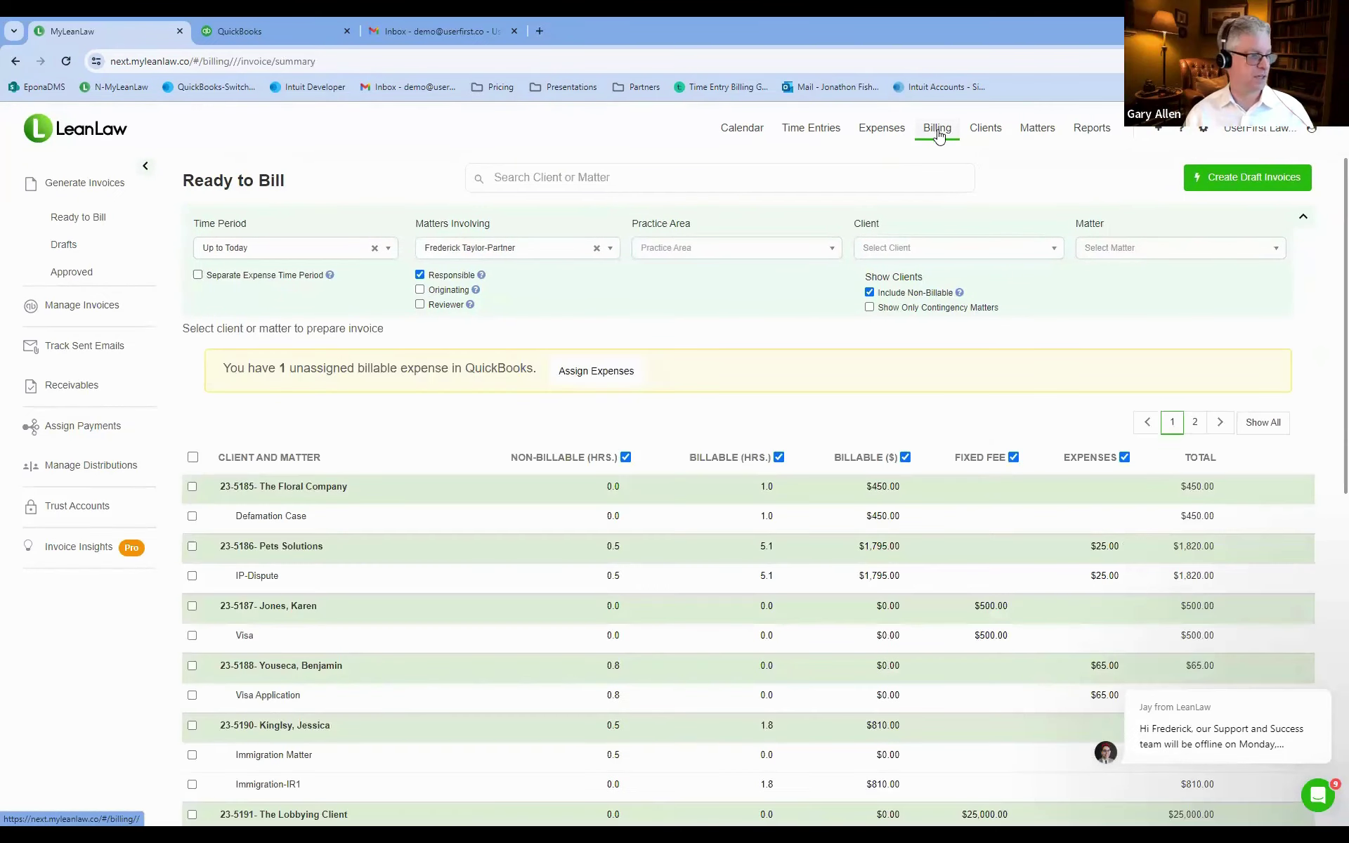
scroll(465, 362, "down", 1)
scroll(465, 362, "down", 9)
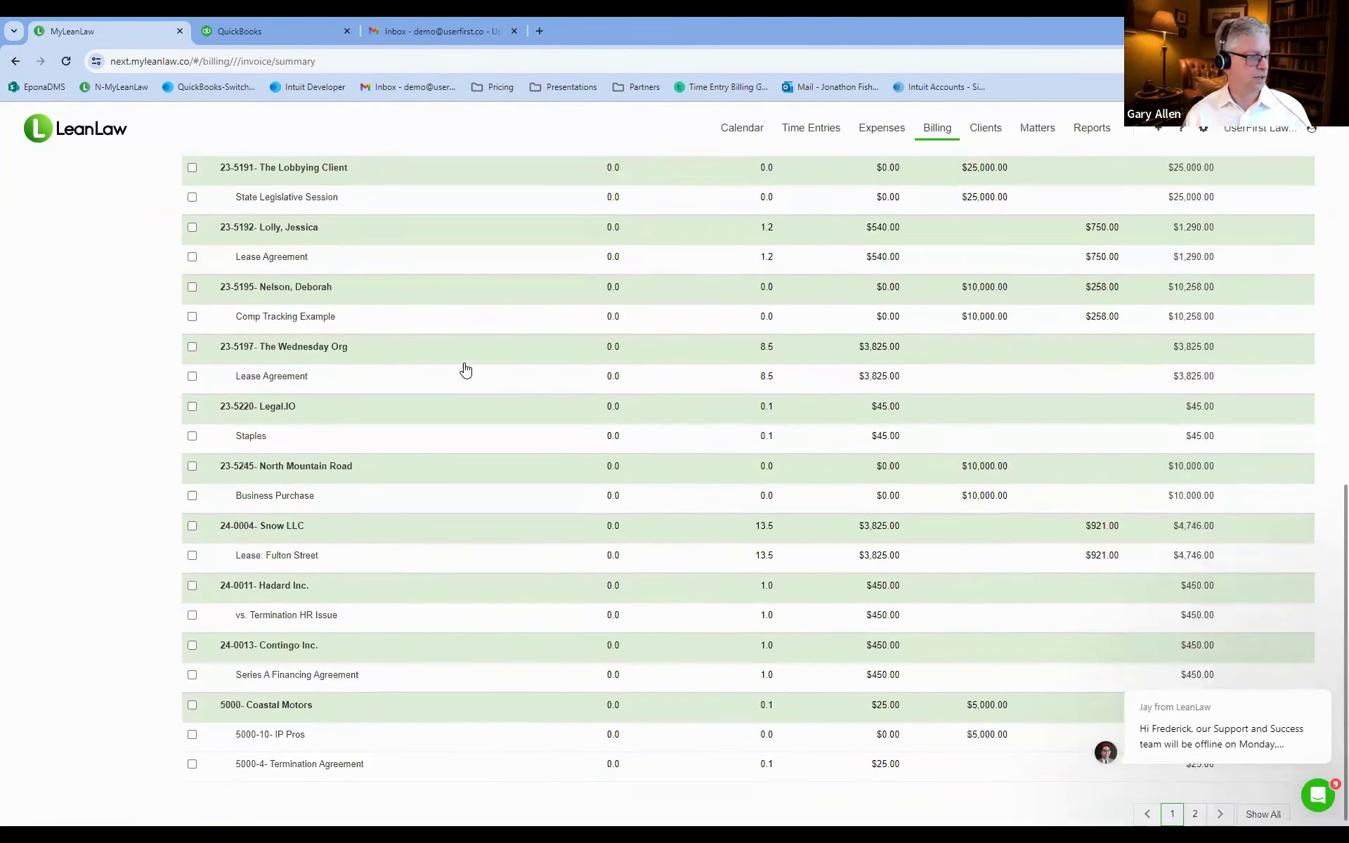
scroll(466, 368, "up", 6)
scroll(465, 368, "up", 4)
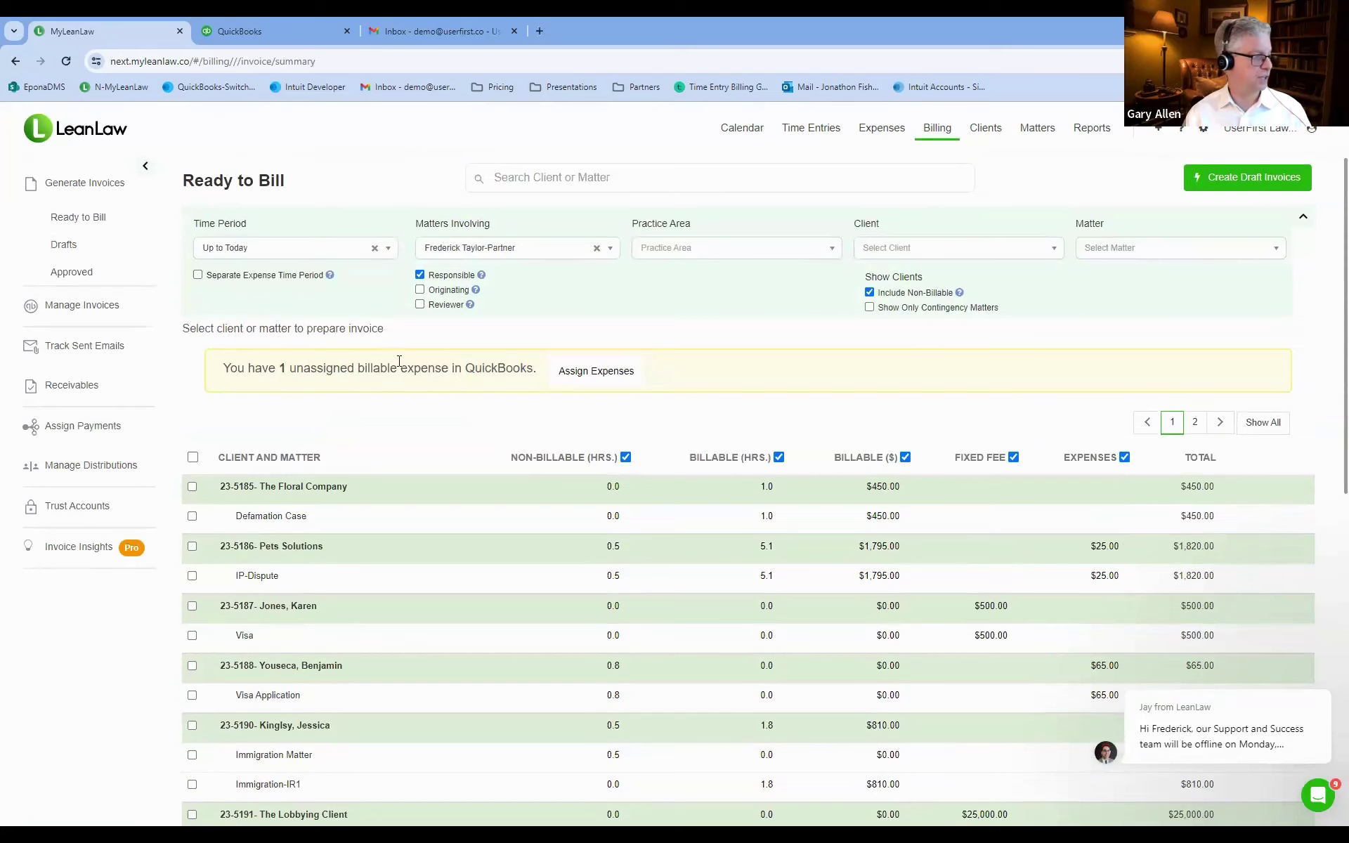
left_click(96, 224)
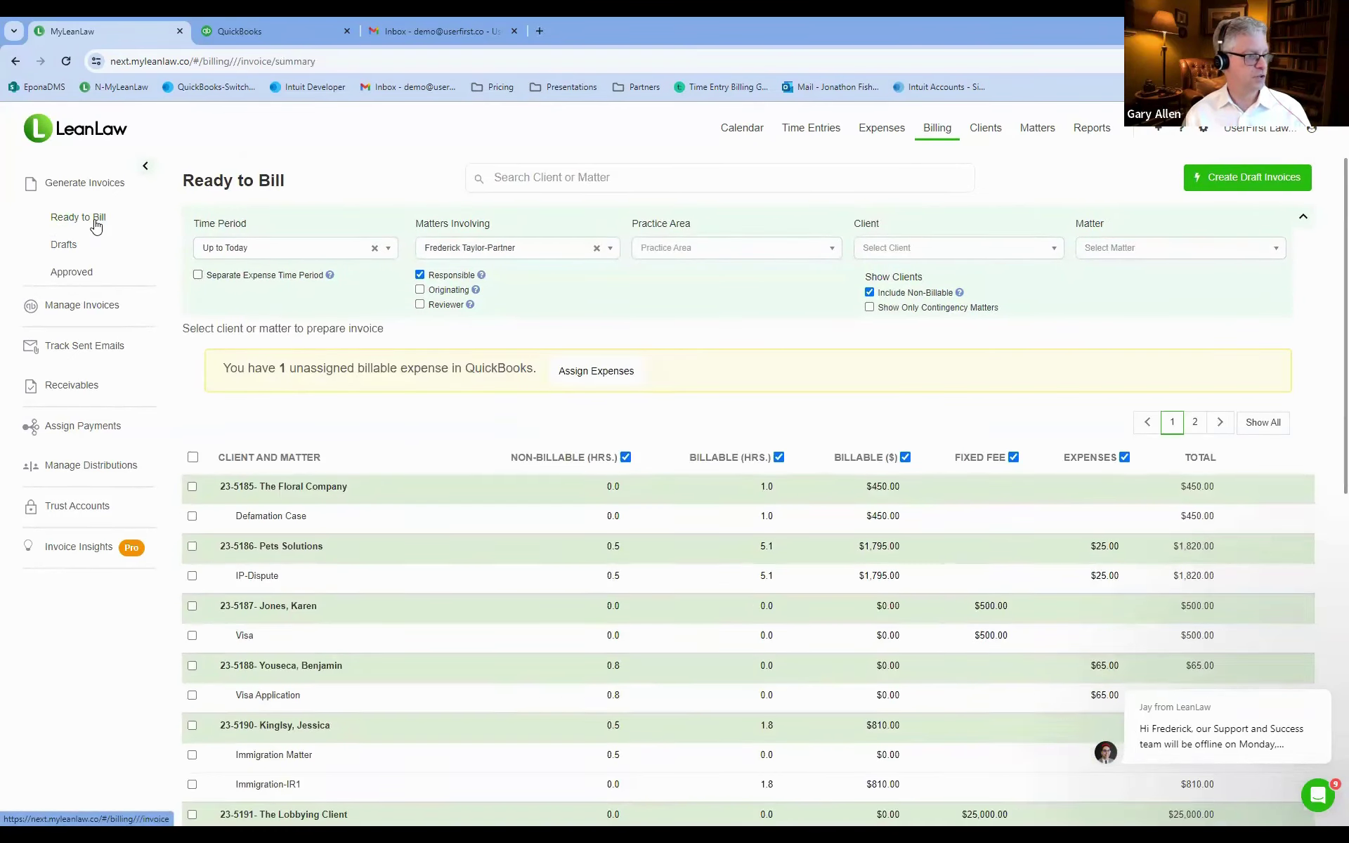
scroll(630, 364, "down", 8)
scroll(637, 373, "down", 2)
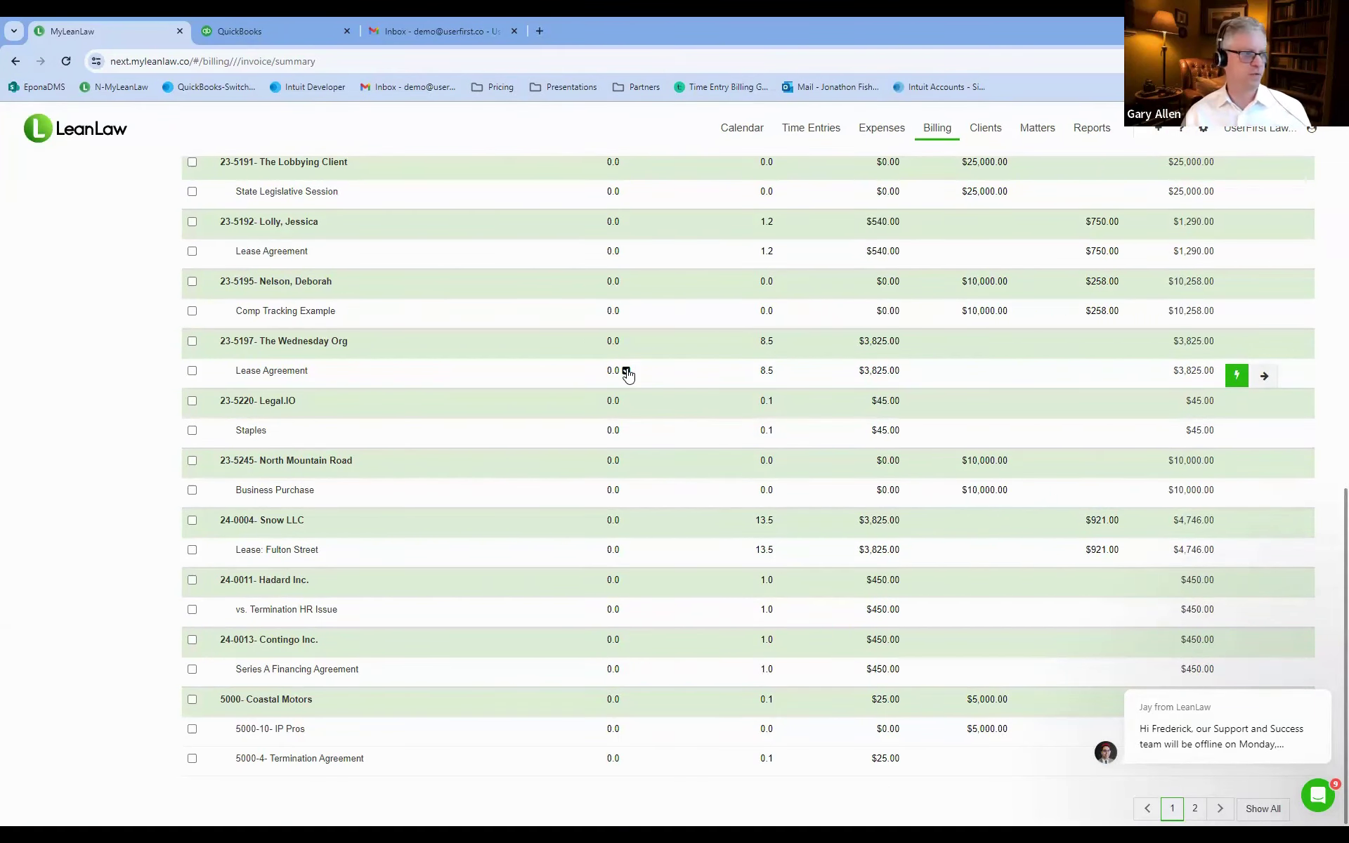
scroll(563, 383, "up", 8)
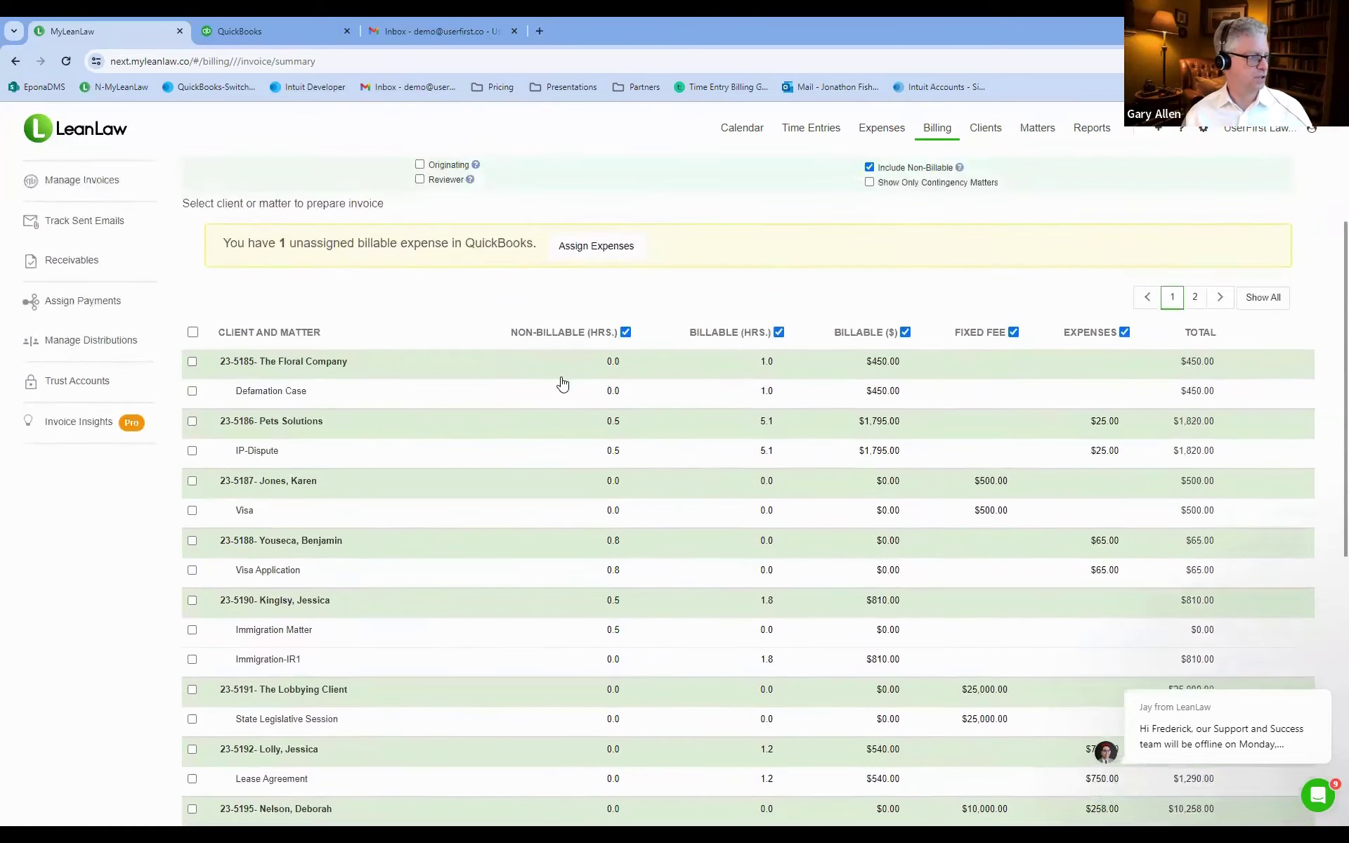
scroll(562, 383, "up", 2)
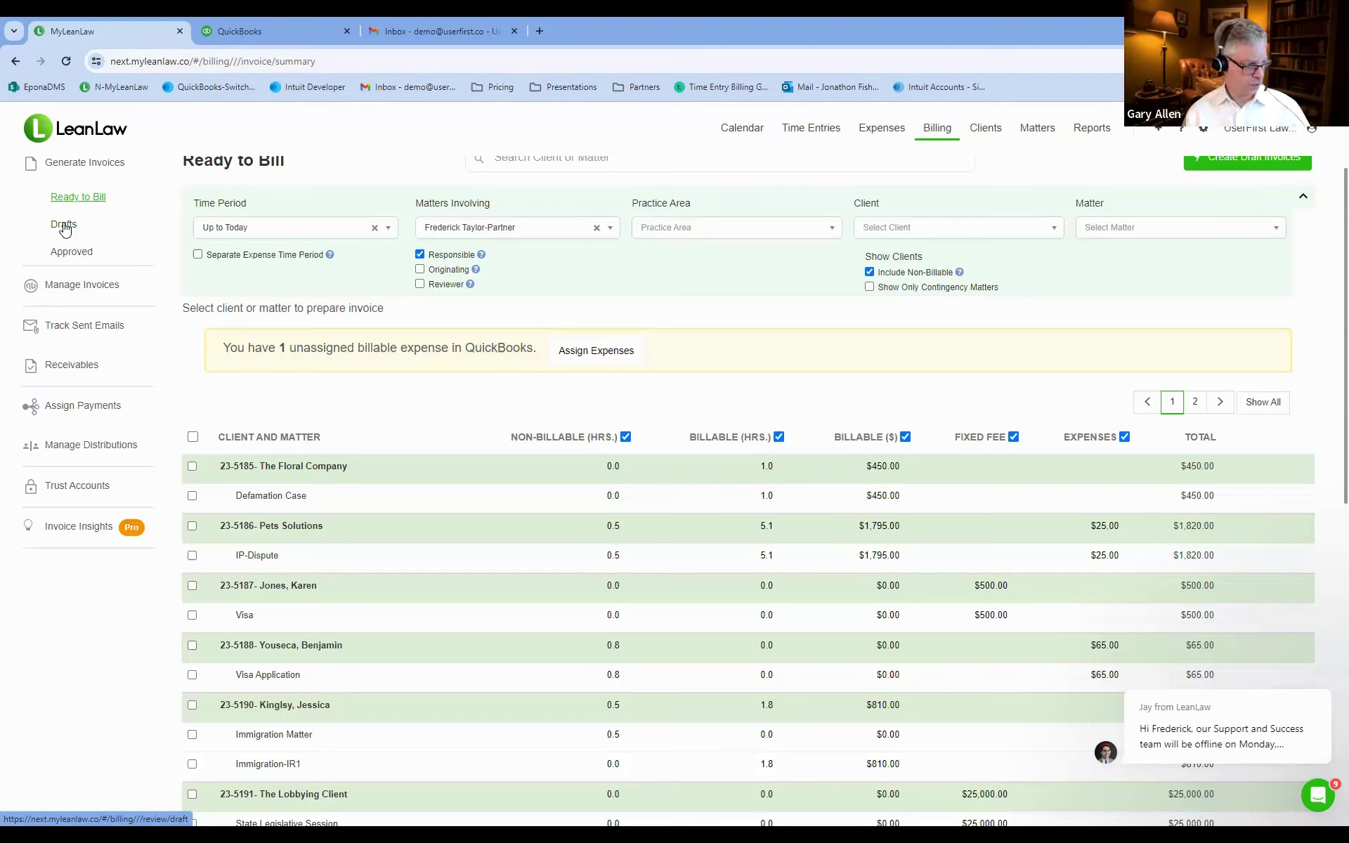
Review the Draft Invoices list, led by the 02/08/24 Defamation Case draft of $9,254.49.
left_click(64, 225)
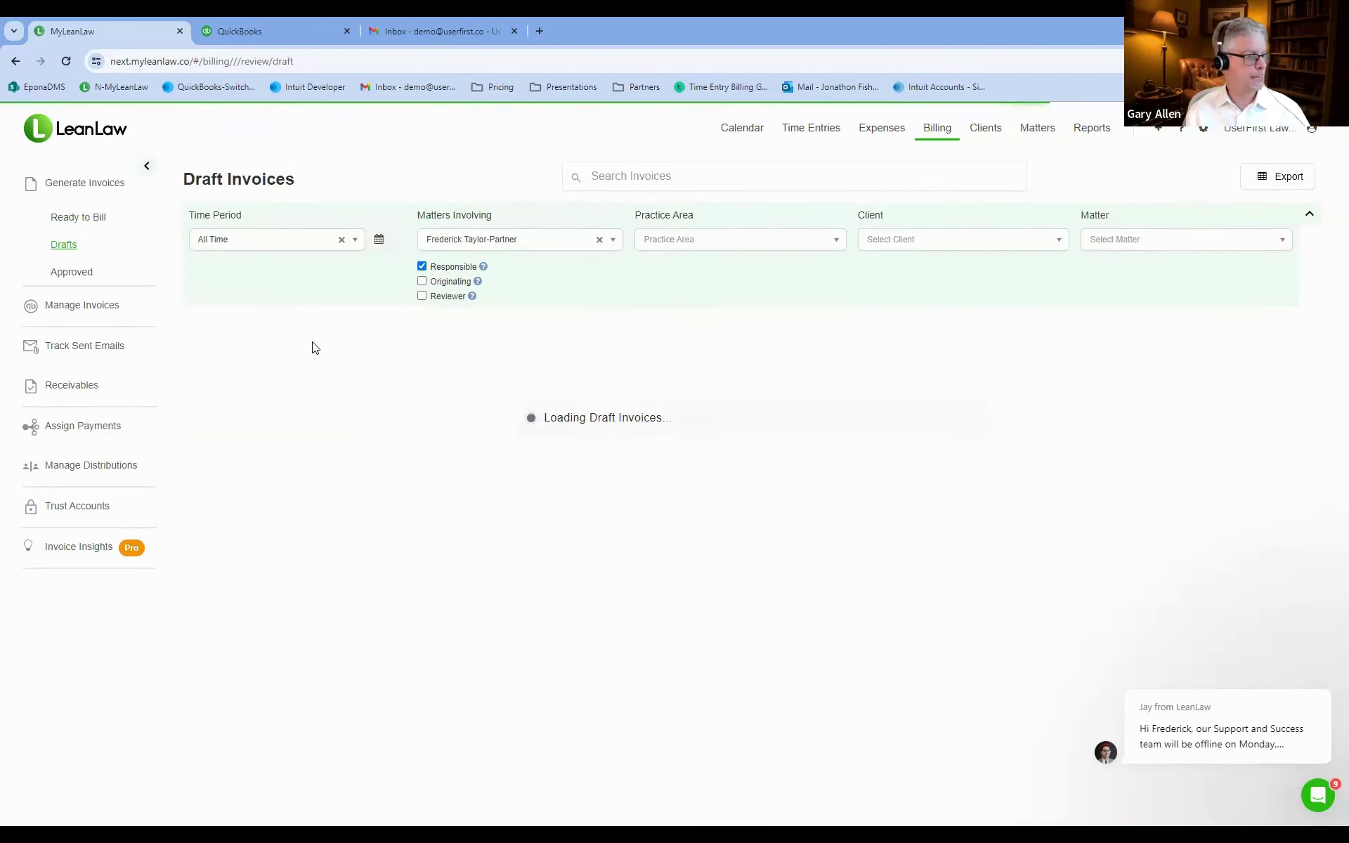
scroll(422, 372, "down", 7)
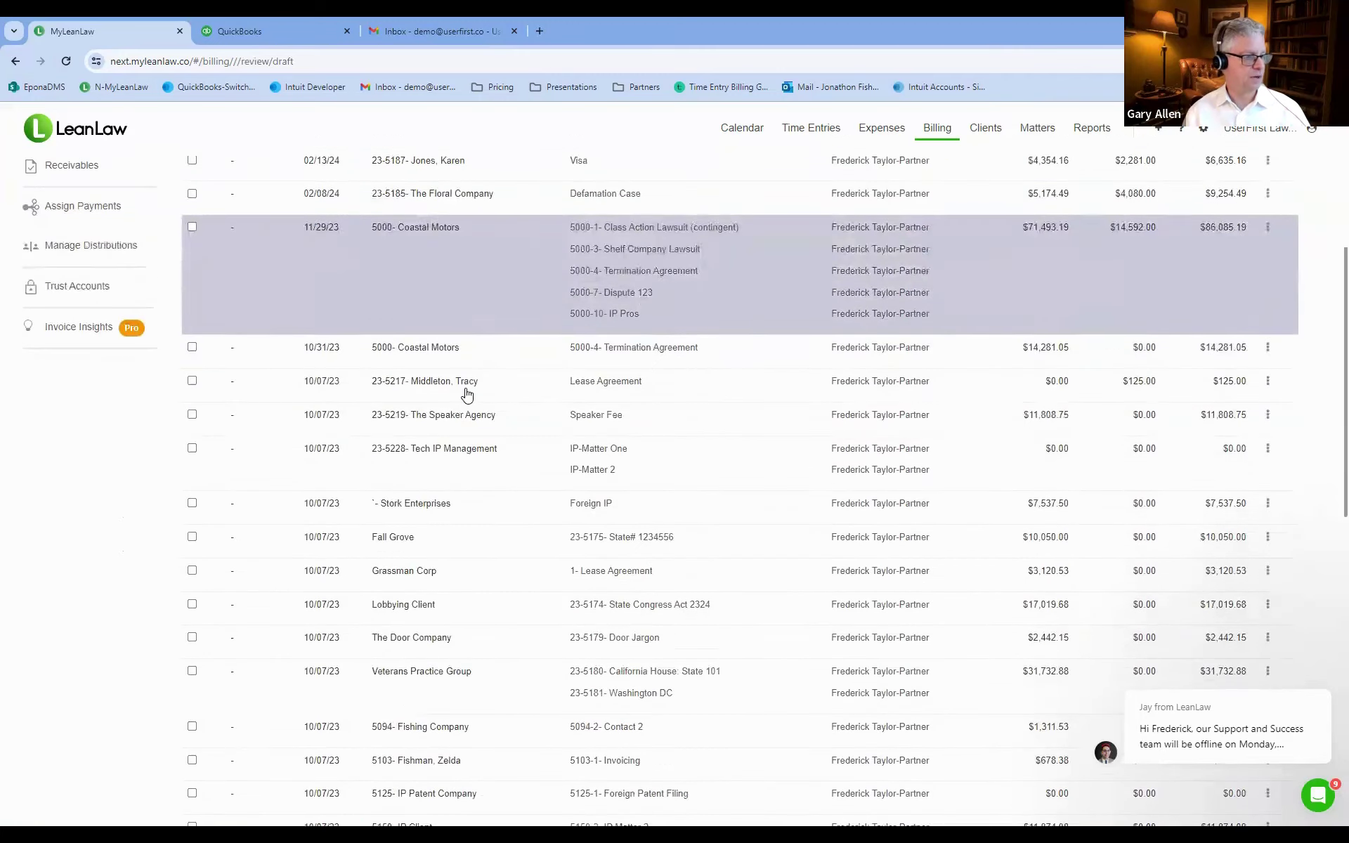
scroll(468, 394, "down", 6)
scroll(464, 387, "up", 10)
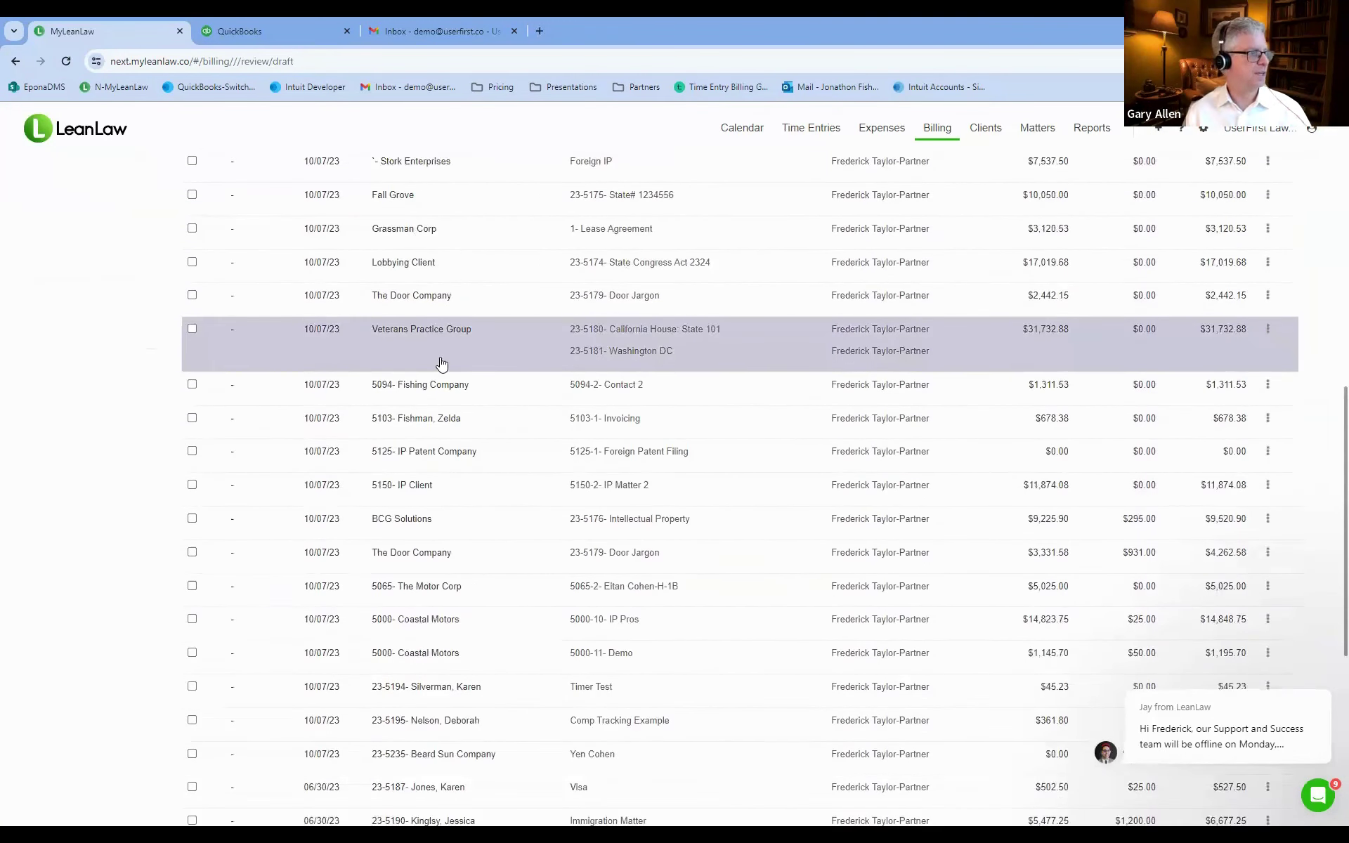
scroll(84, 246, "up", 3)
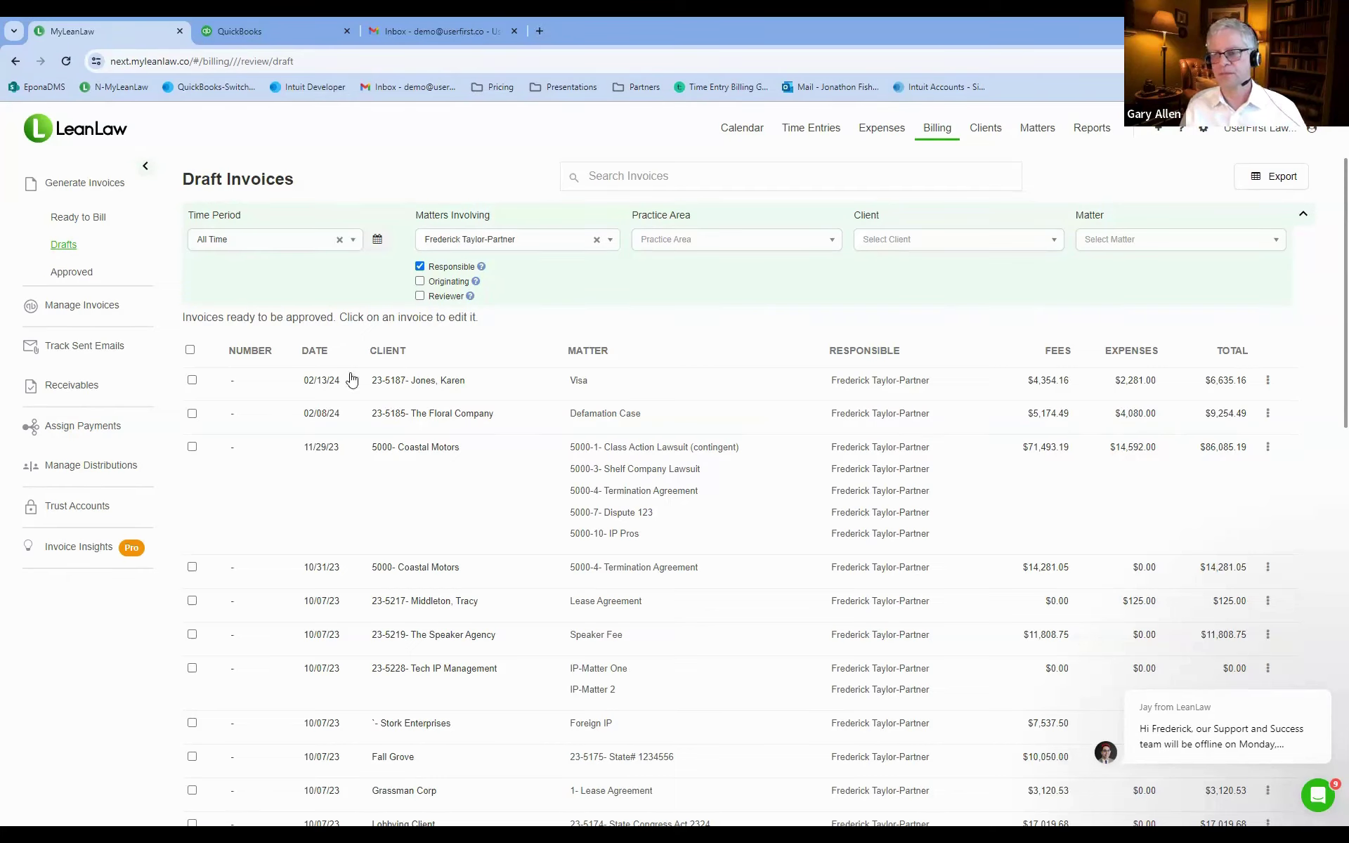
From Ready to Bill, select The Floral Company's Defamation Case and start its step-by-step invoice.
left_click(75, 222)
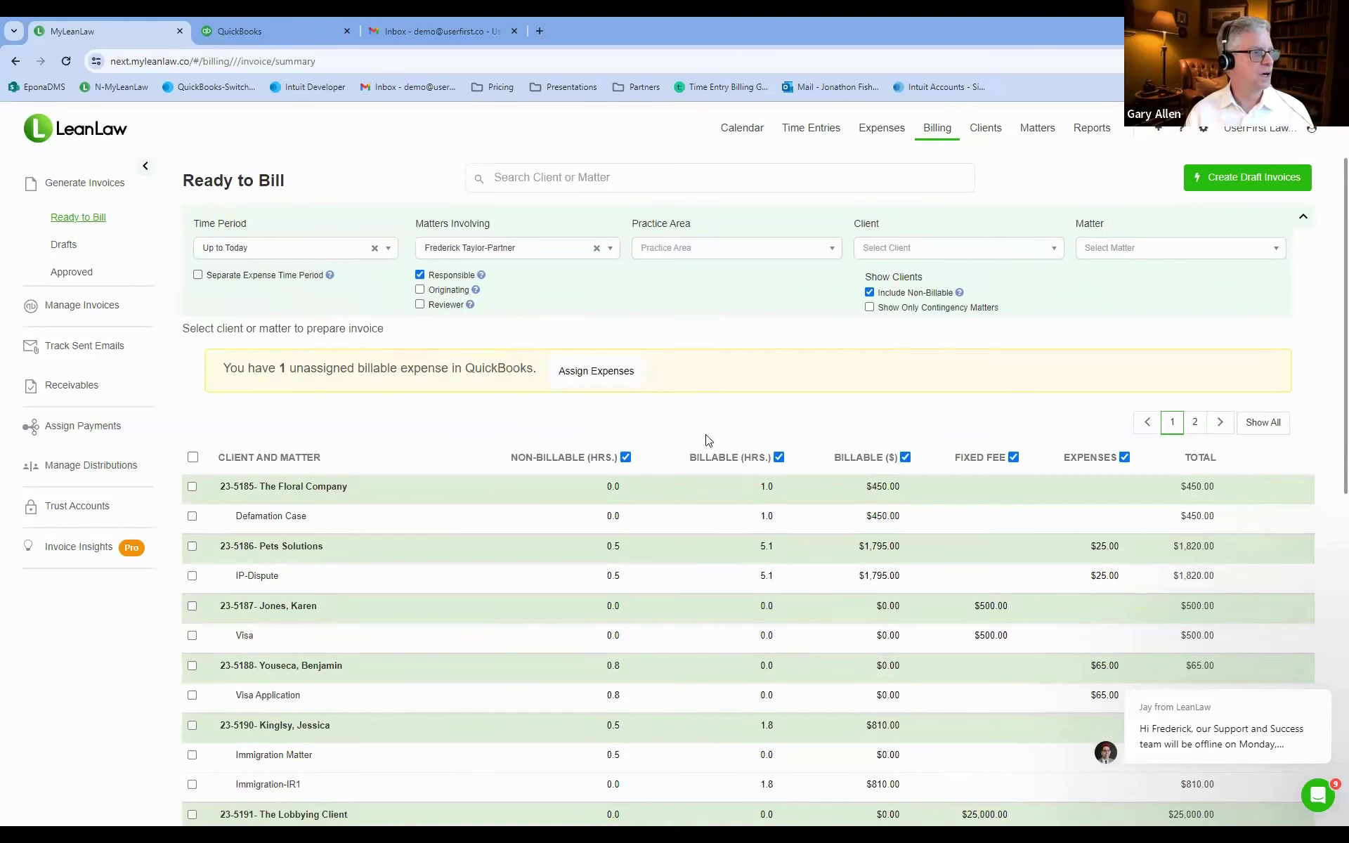
left_click(192, 520)
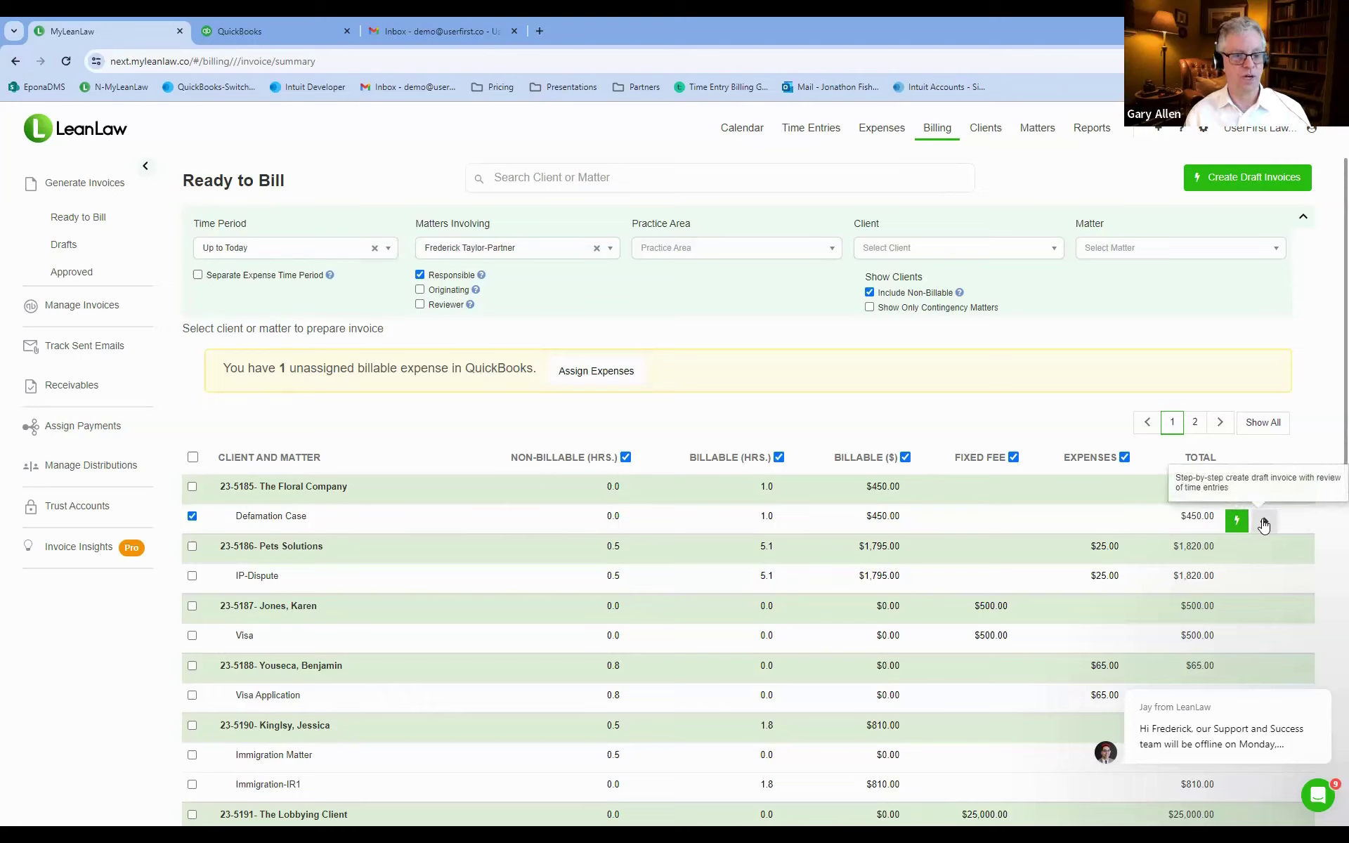
left_click(1264, 523)
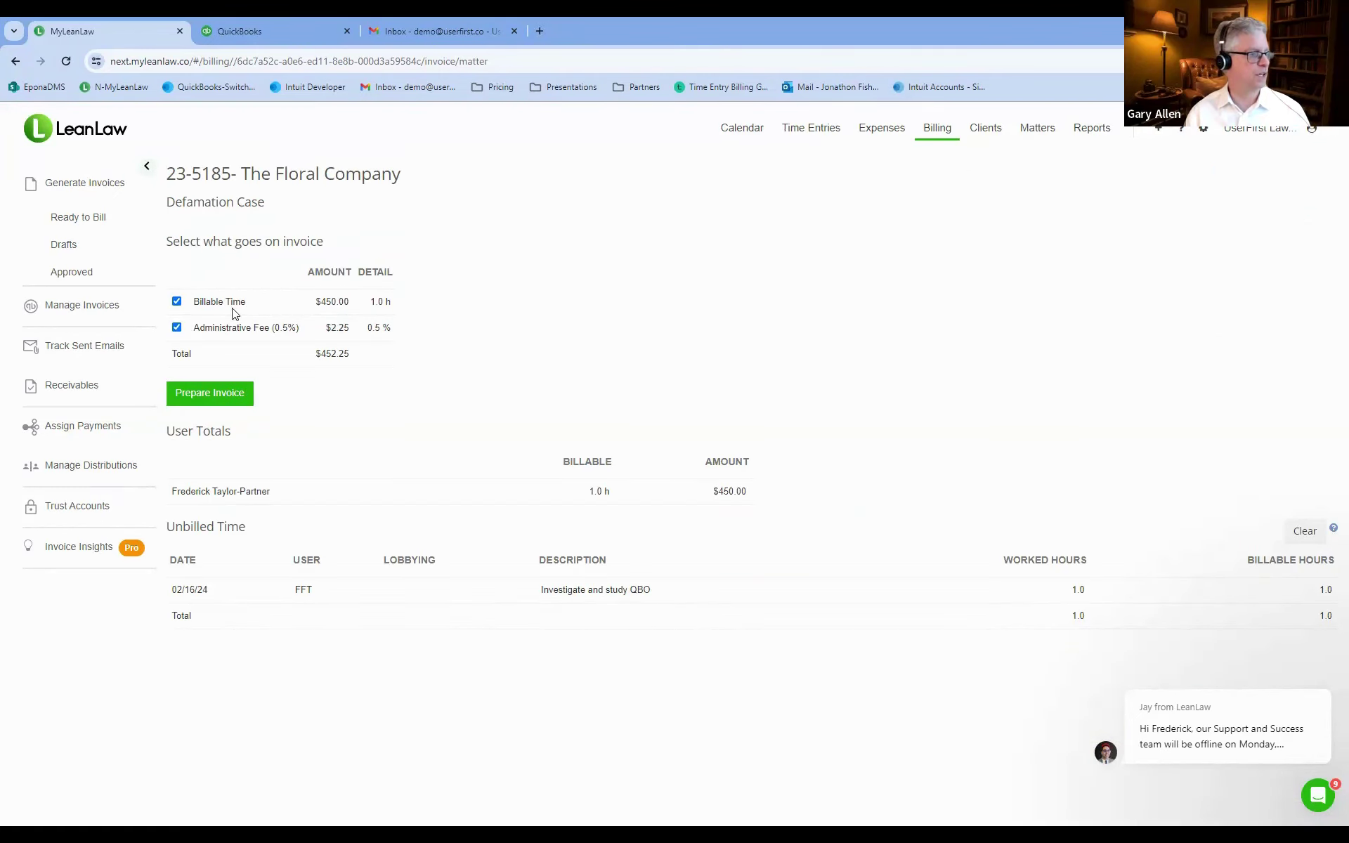
Re-save the unbilled 'Investigate and study QBO' entry and prepare the $452.25 invoice.
left_click(598, 595)
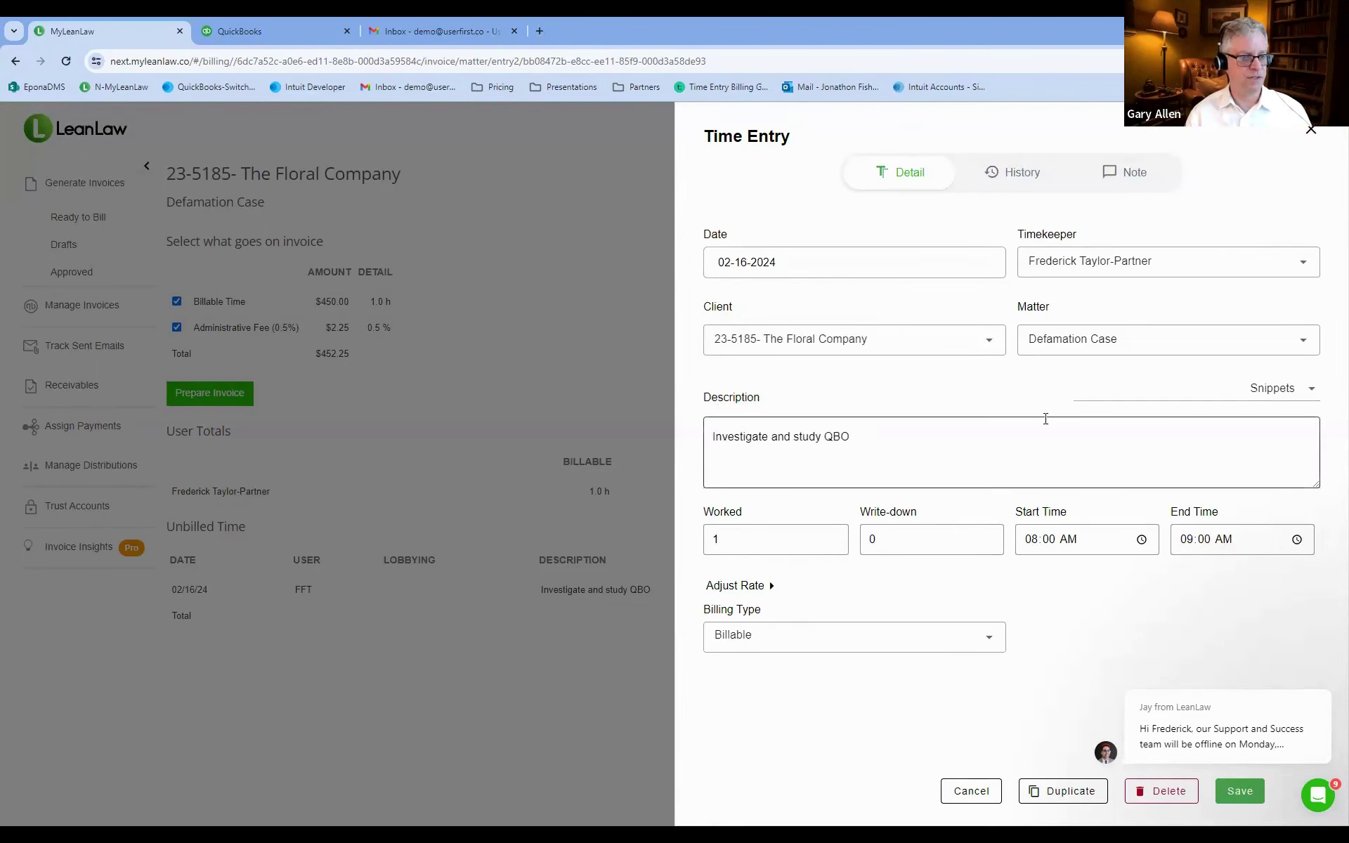
left_click(1237, 791)
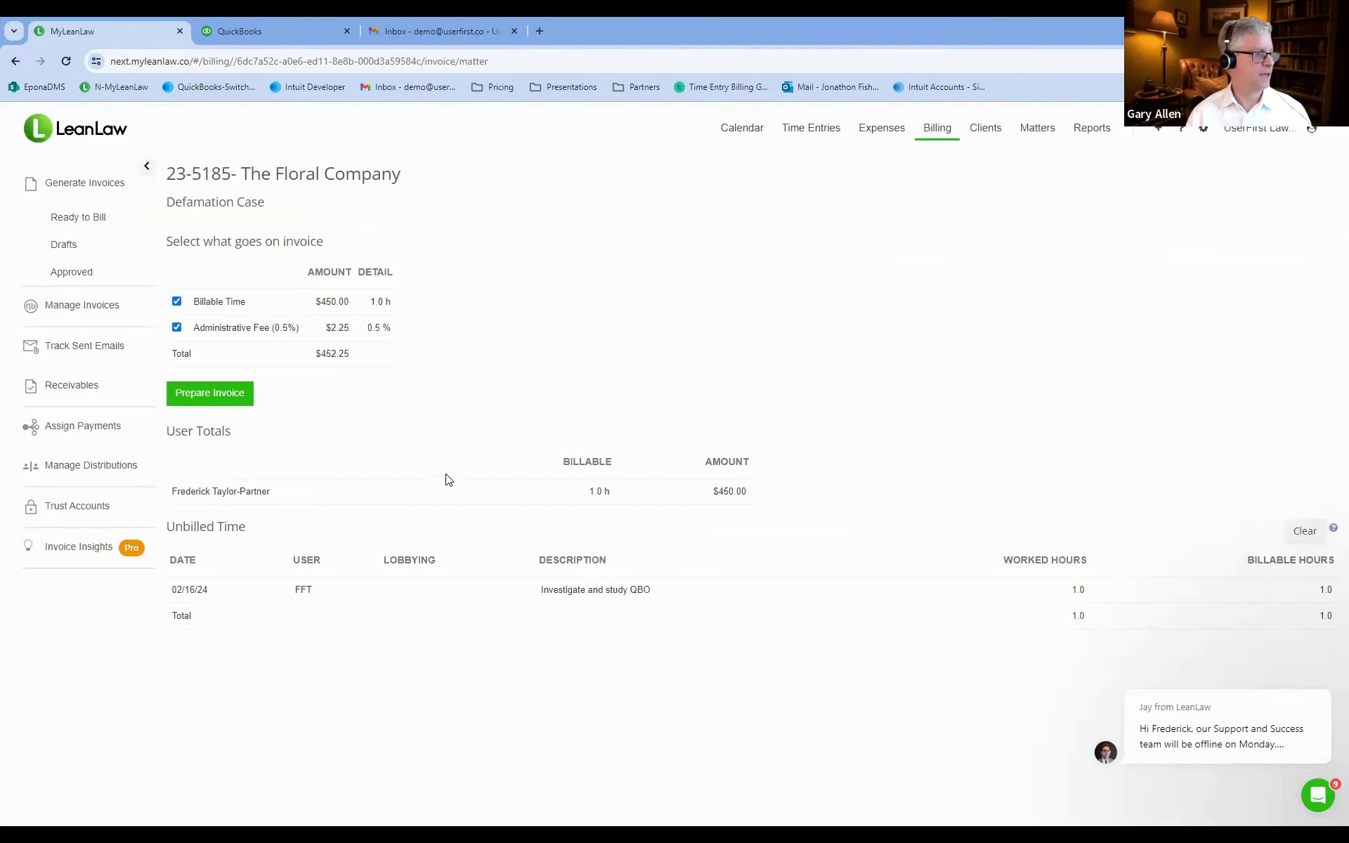
left_click(209, 393)
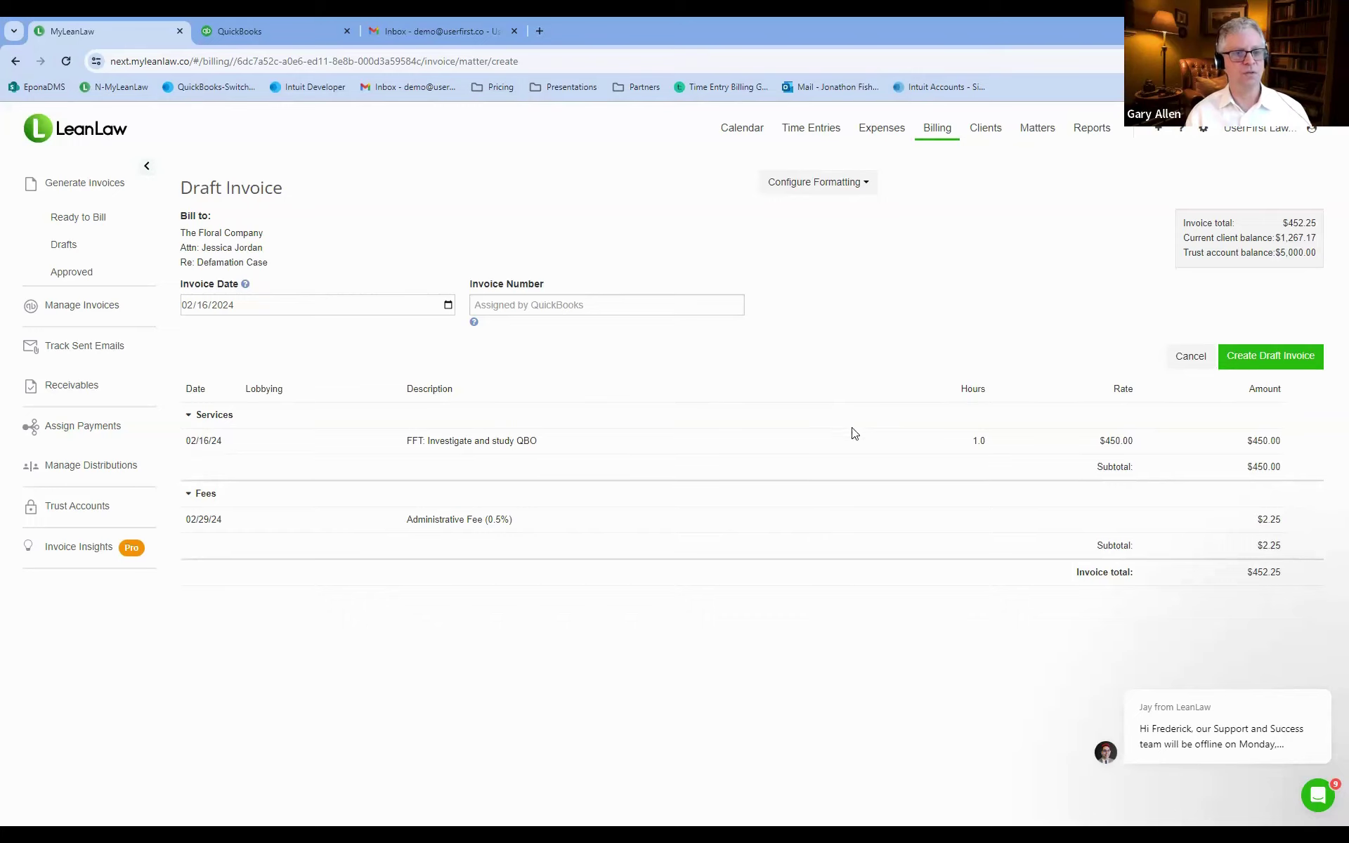
Save the $452.25 invoice as a draft, then check and clear select-all on Ready to Bill.
left_click(1269, 365)
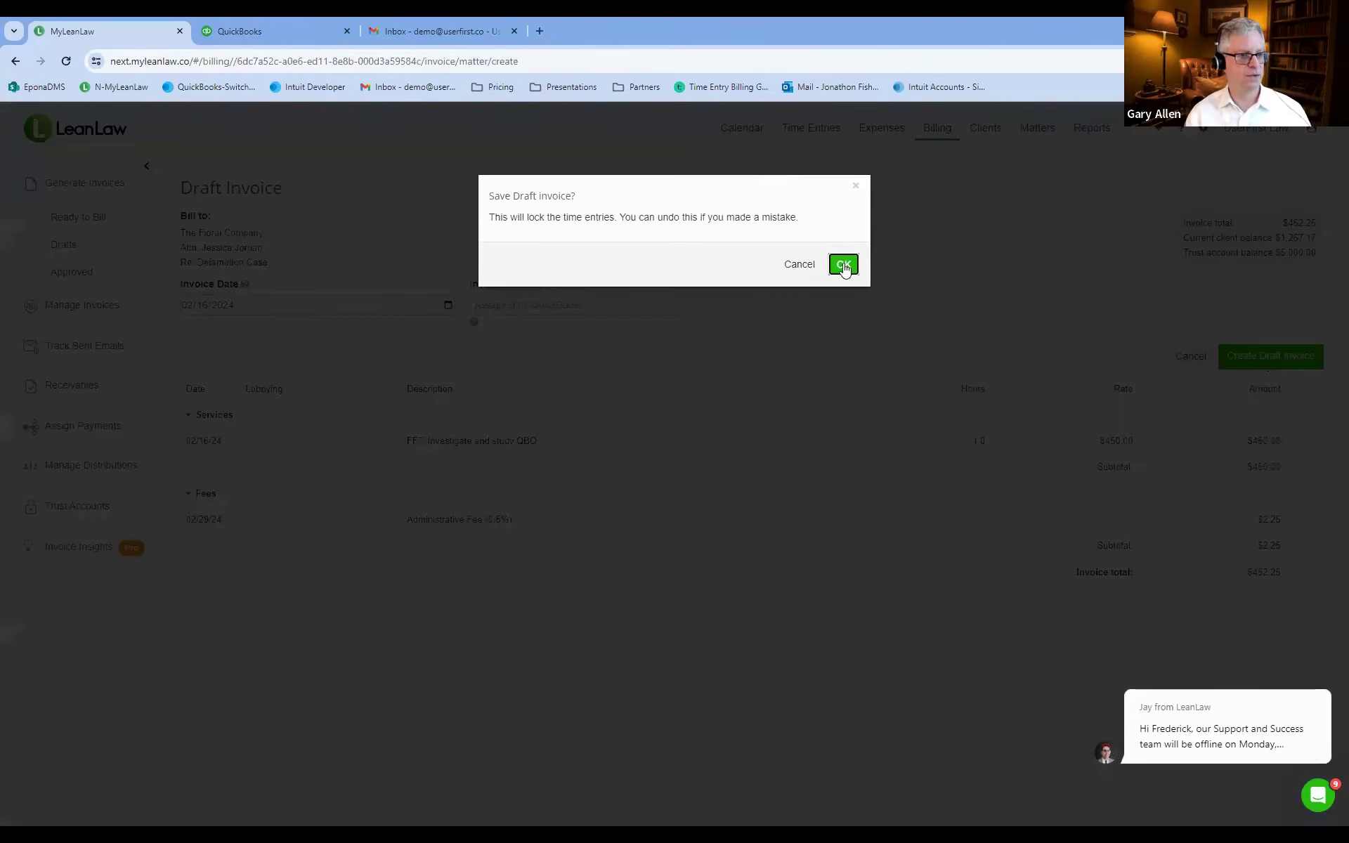
left_click(844, 265)
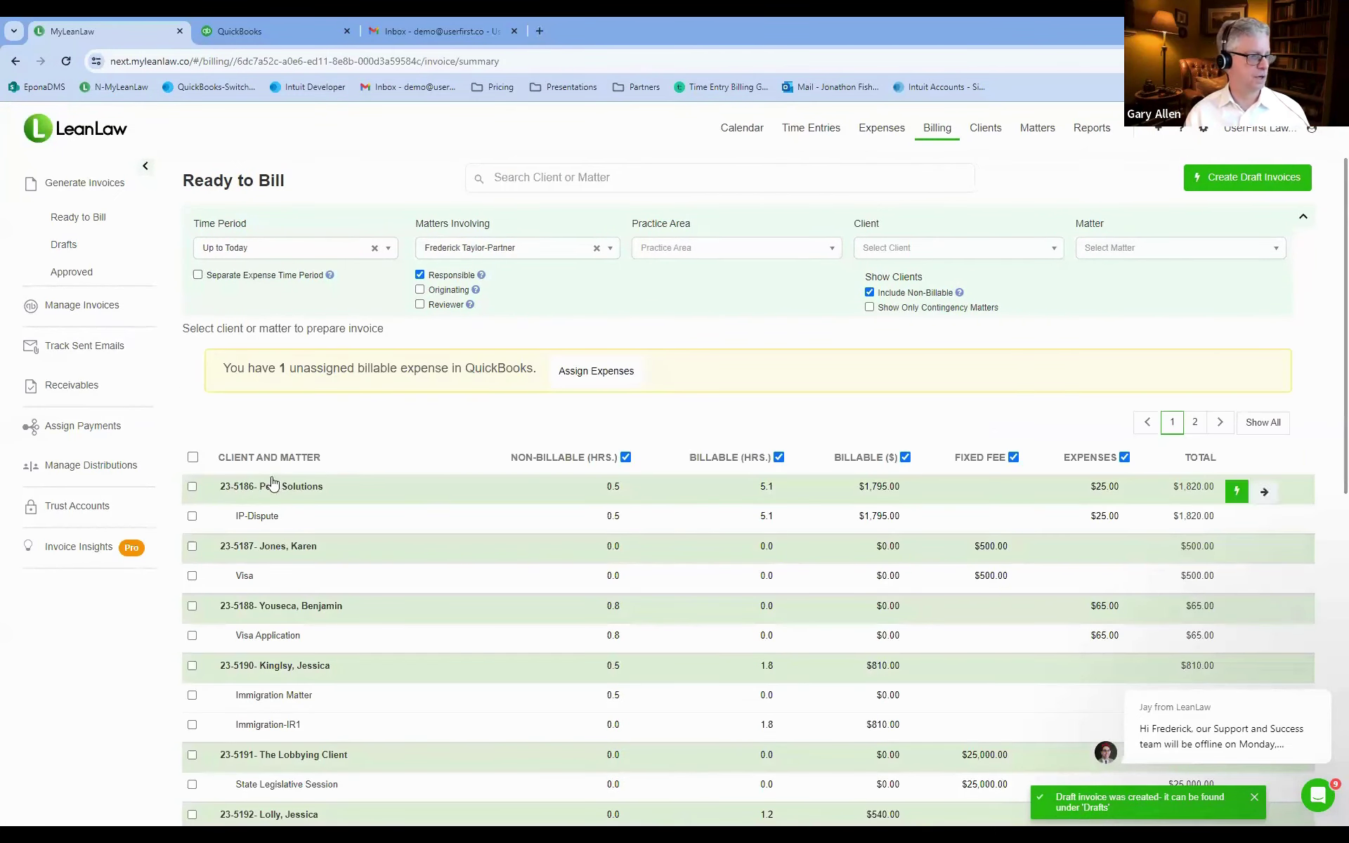
left_click(192, 459)
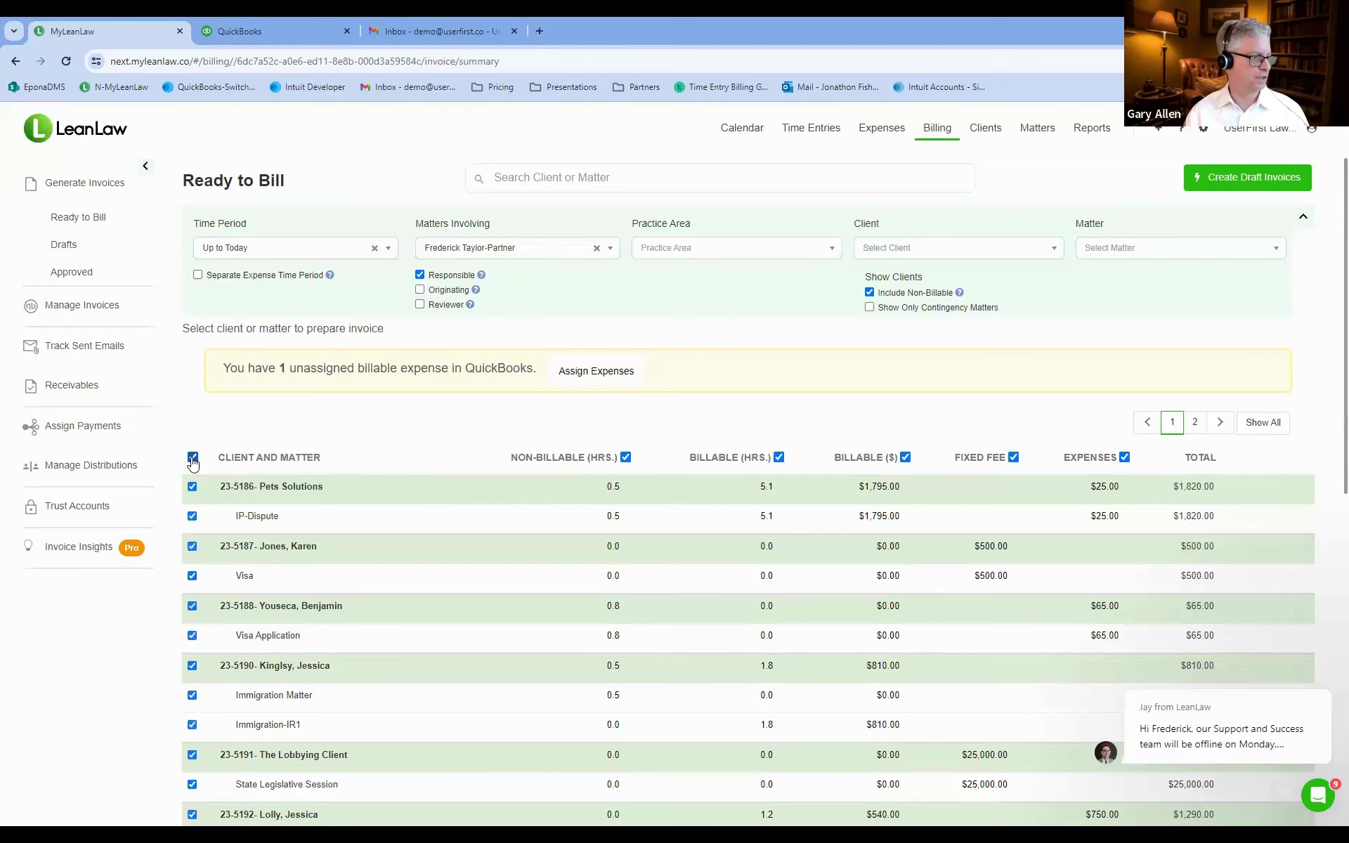
left_click(192, 459)
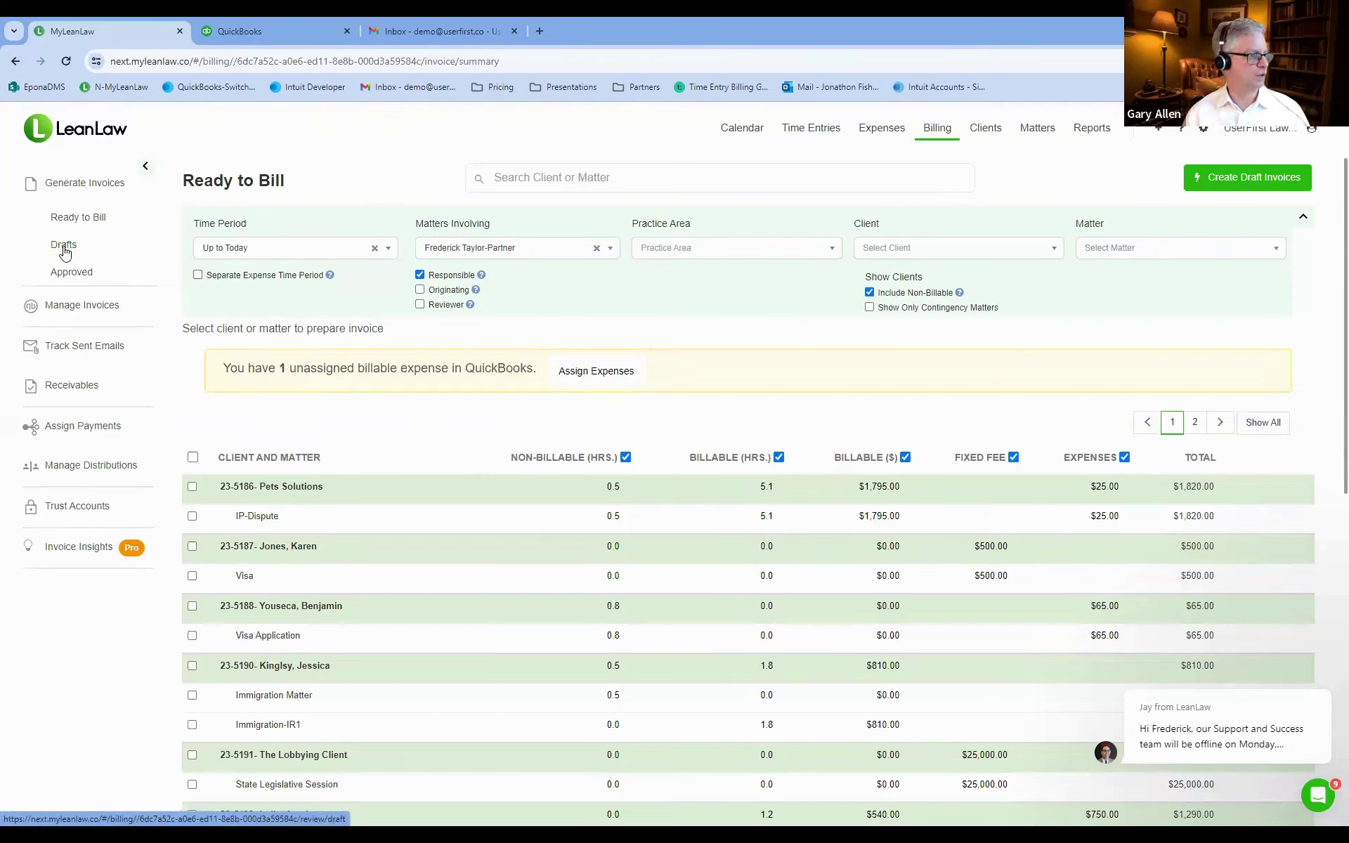
From the Drafts list, approve The Floral Company's 02/16/24 draft invoice and submit it to QuickBooks.
left_click(64, 245)
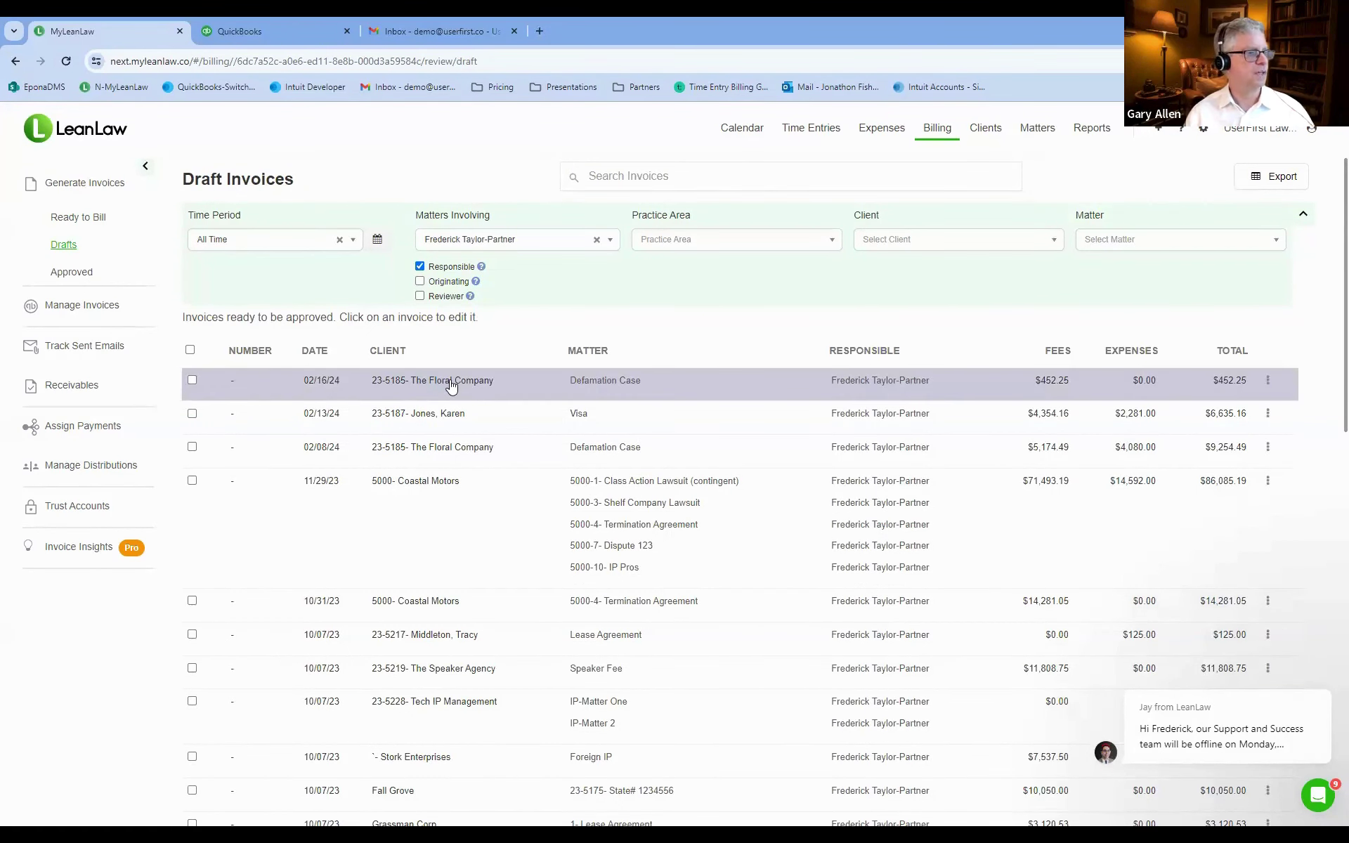
left_click(192, 382)
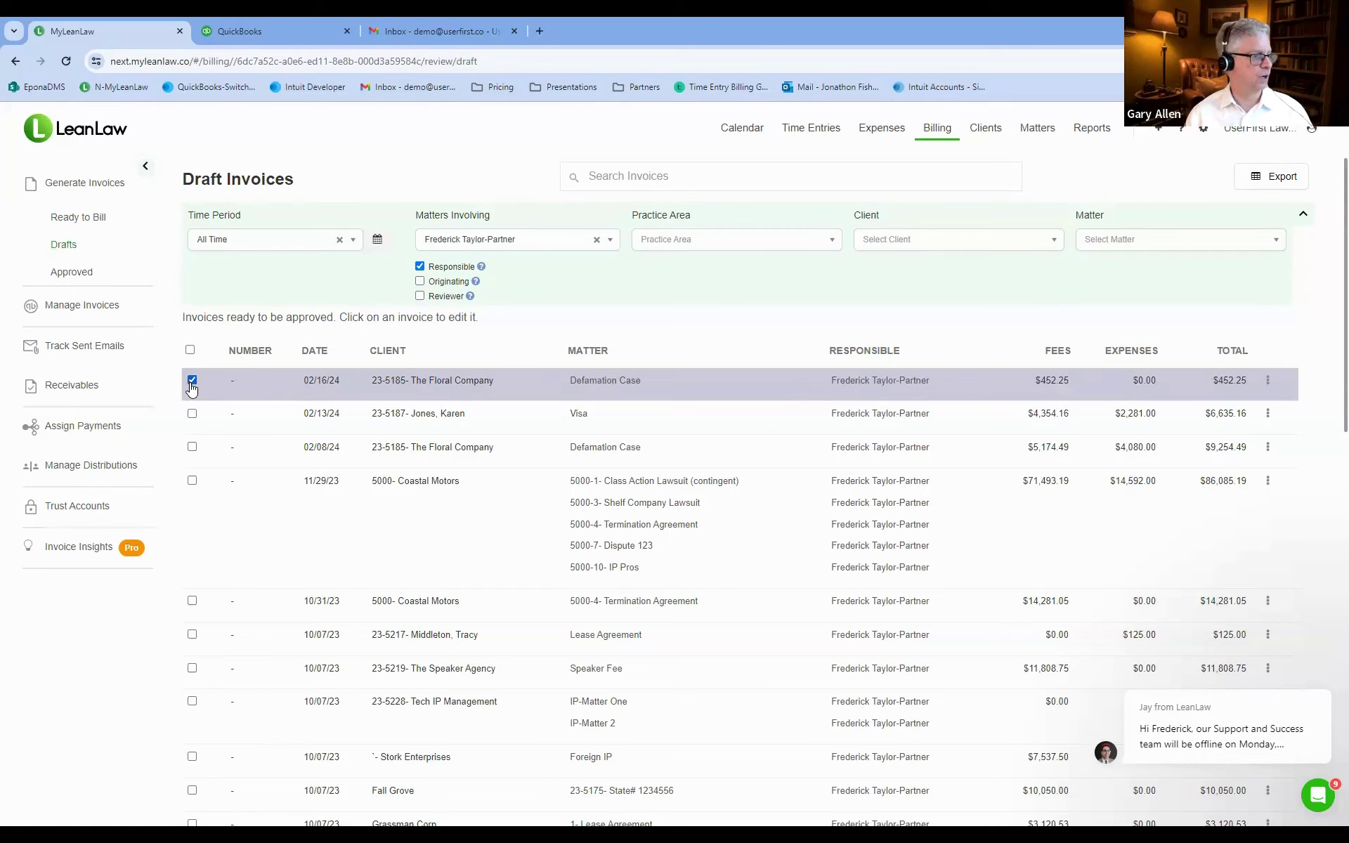
left_click(1268, 381)
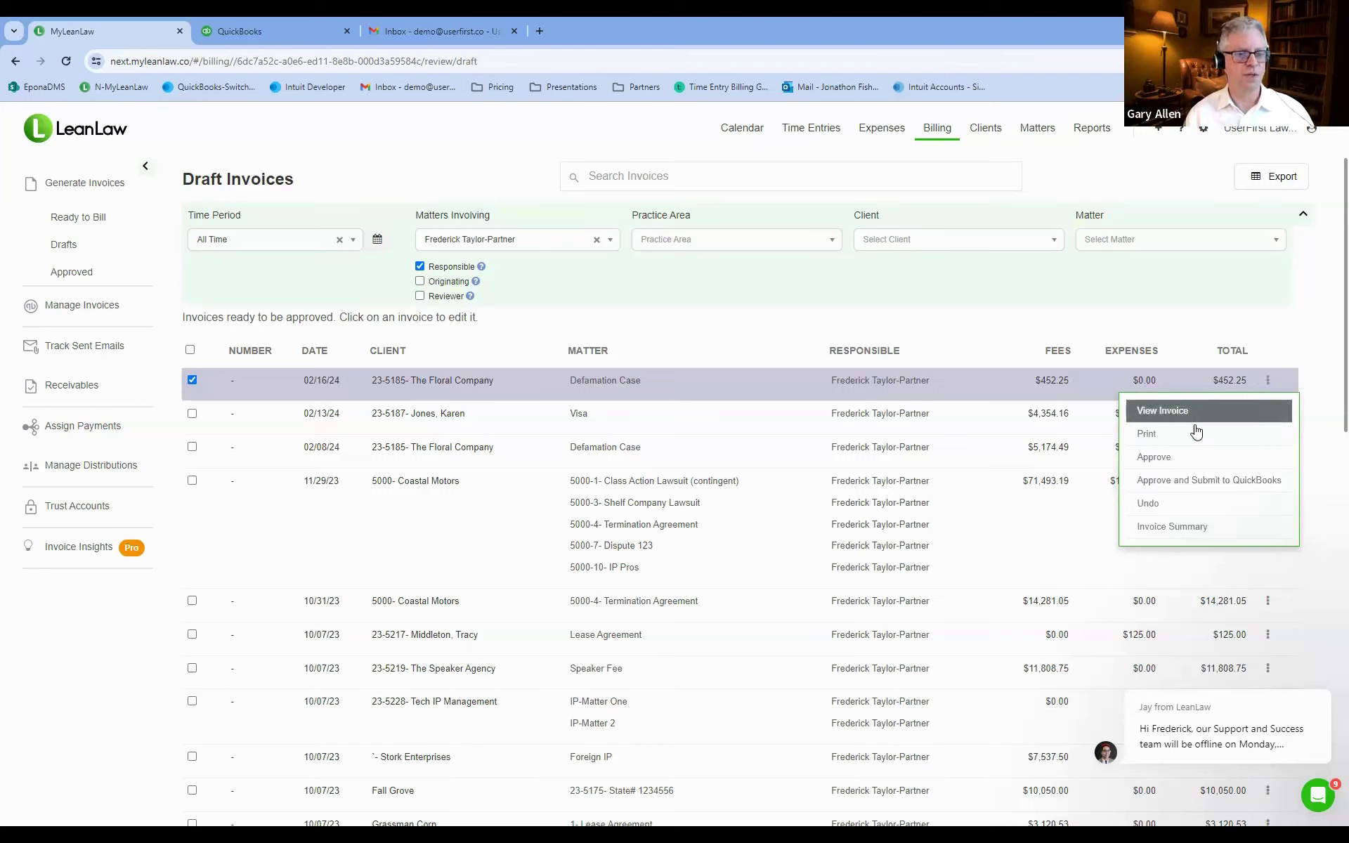
left_click(1223, 481)
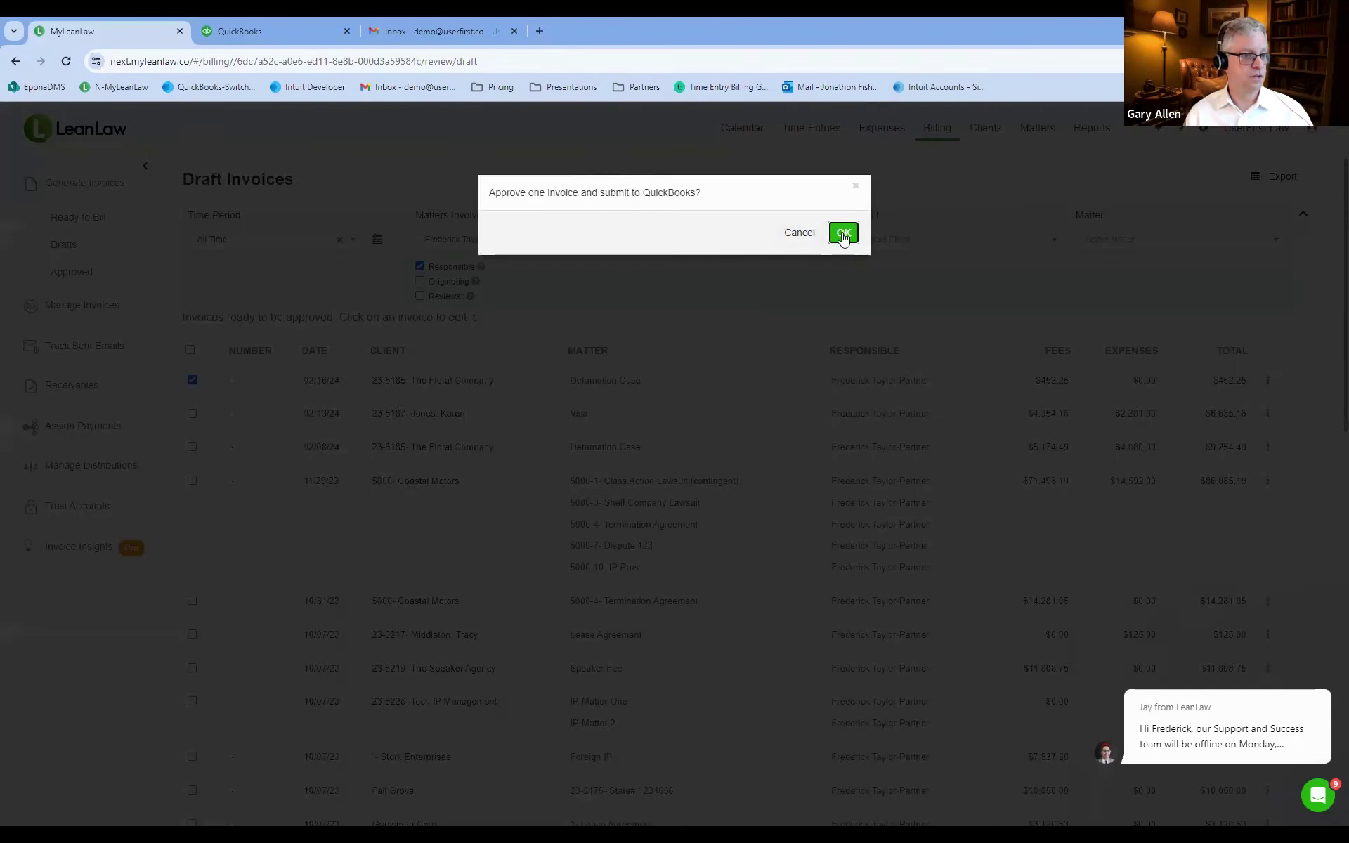
left_click(842, 233)
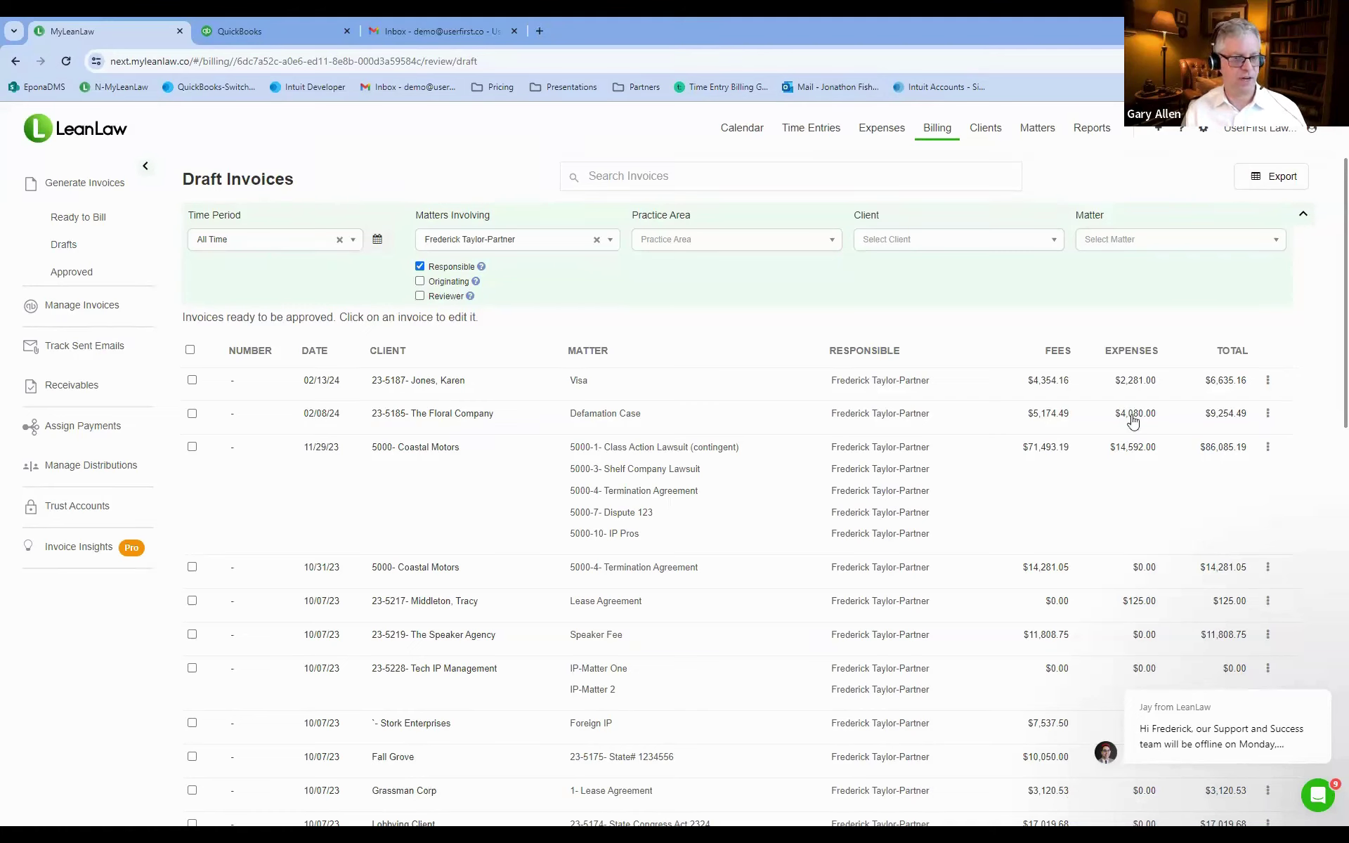
In Manage Invoices, select Floral Company invoice 3235 and open its Pay dropdown.
left_click(67, 311)
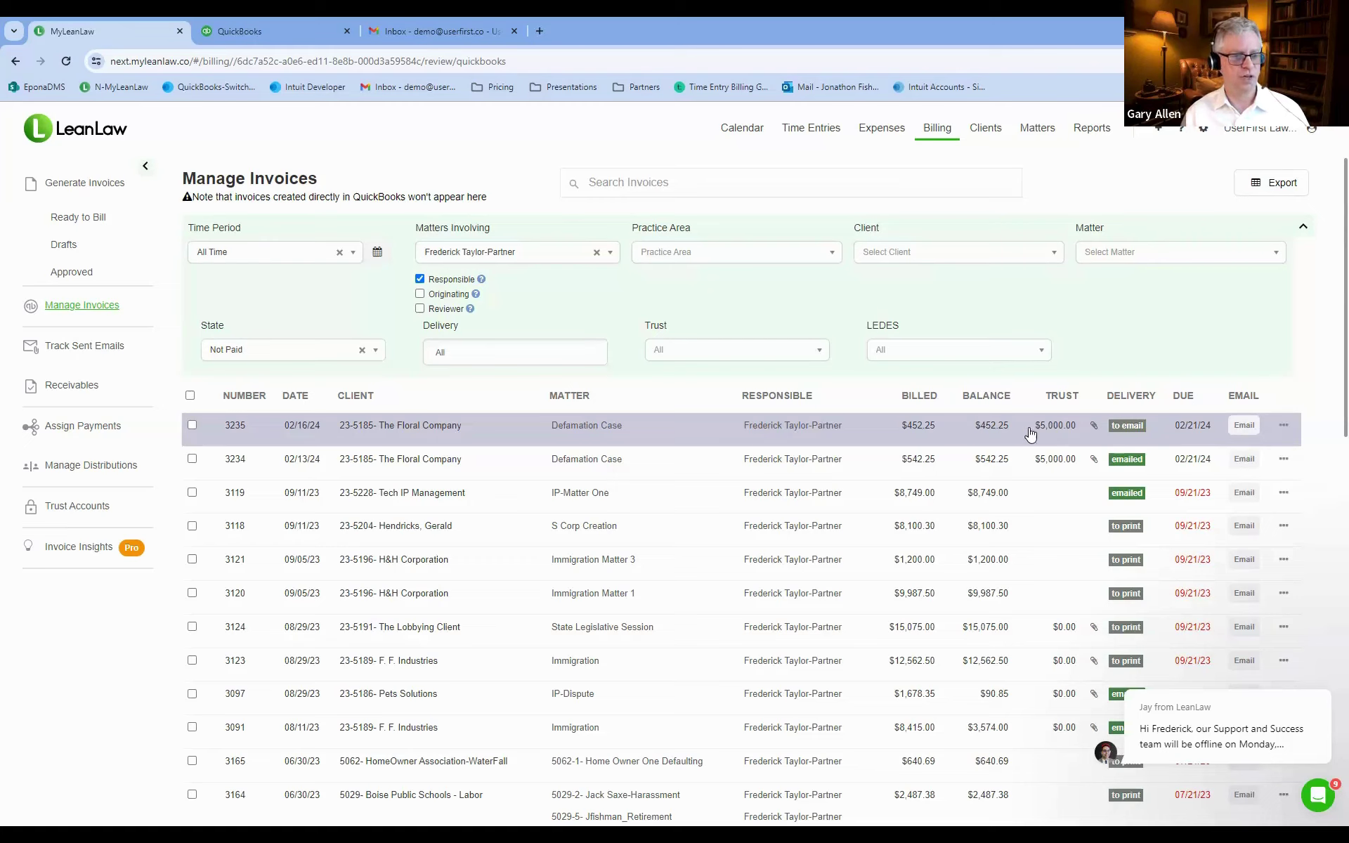
left_click(194, 426)
scroll(422, 450, "down", 3)
scroll(422, 450, "down", 15)
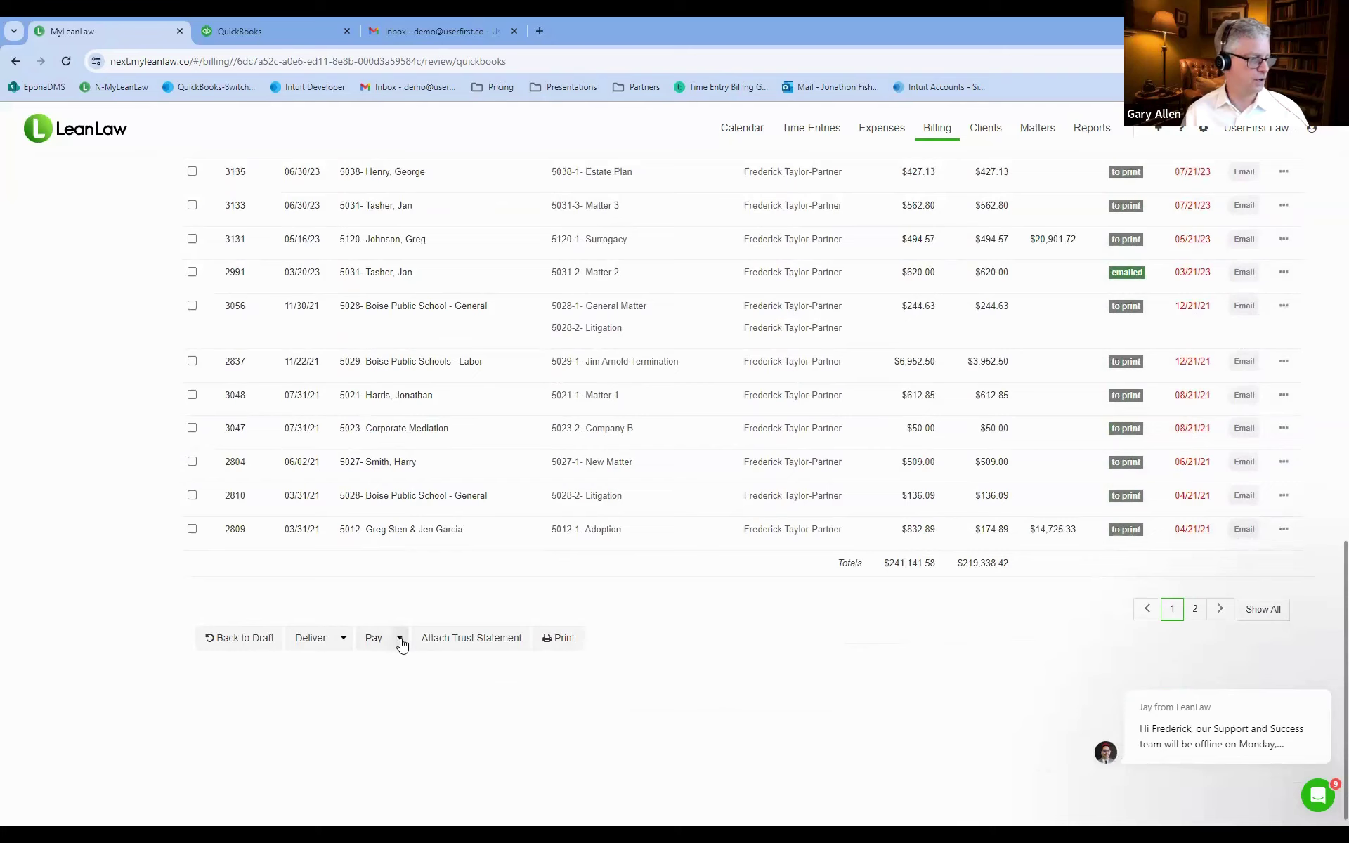
left_click(398, 639)
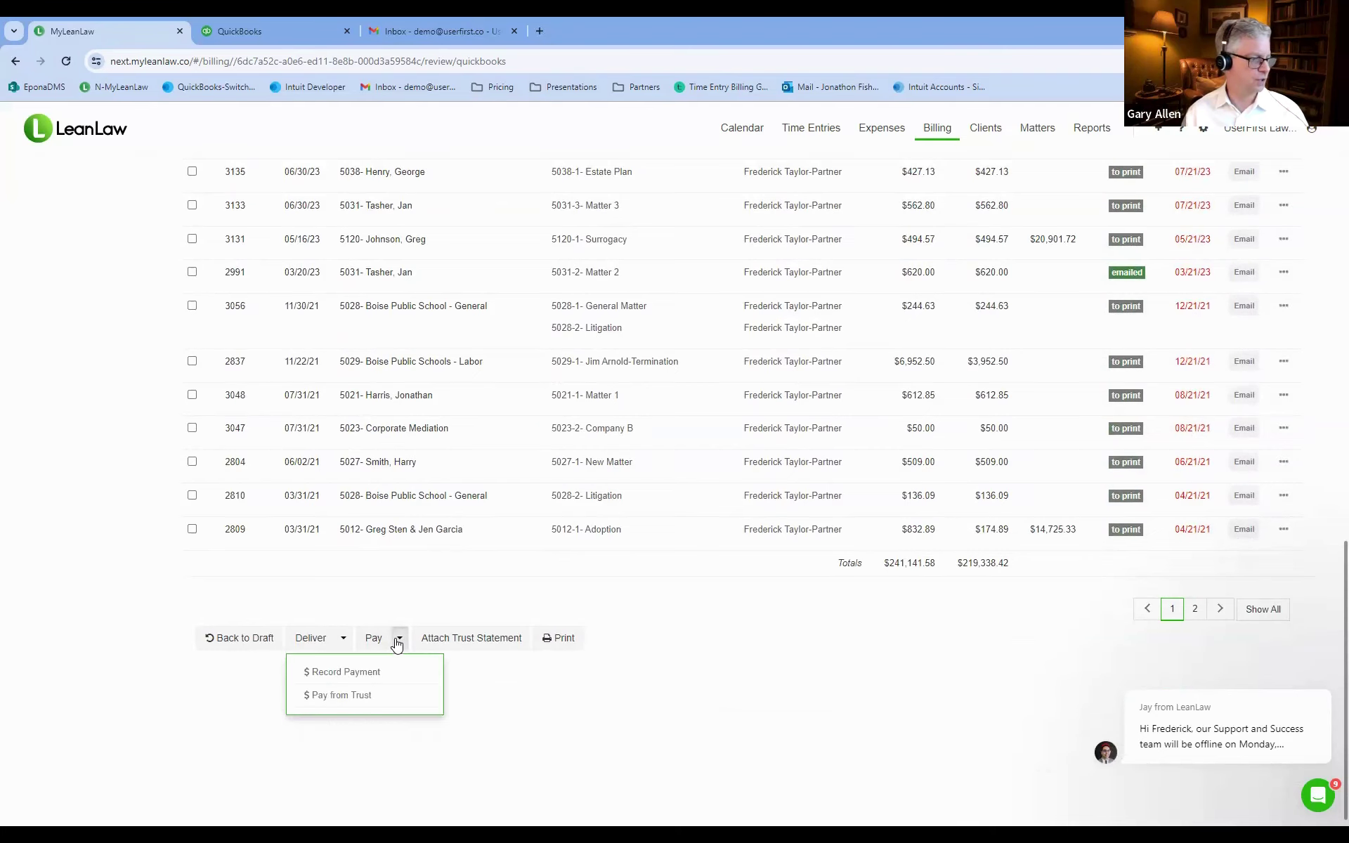
Choose Pay from Trust and confirm the $452.25 trust payment for invoice 3235.
left_click(347, 695)
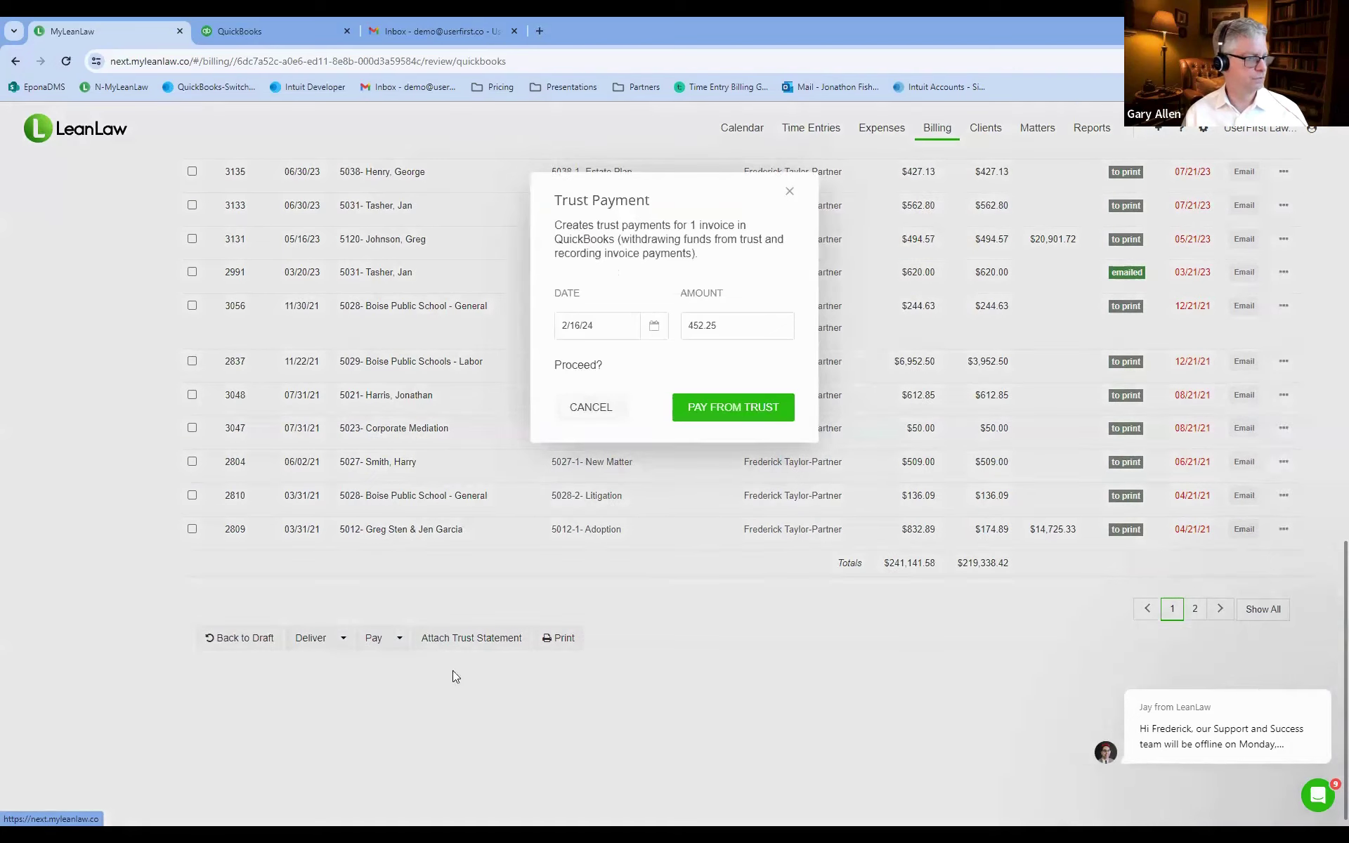
left_click(726, 412)
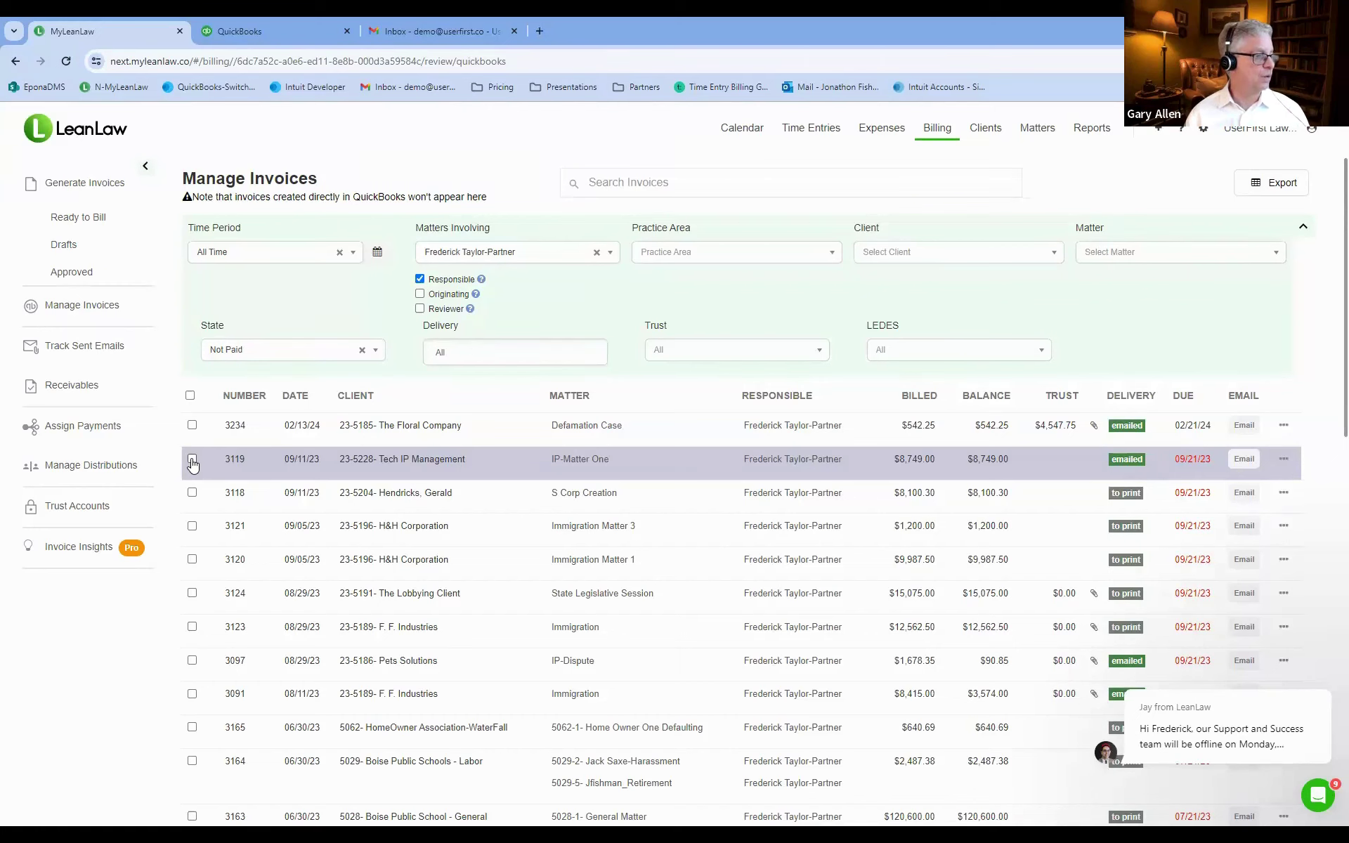
Select Tech IP Management's invoice 3119 and choose Email from its actions menu.
left_click(193, 461)
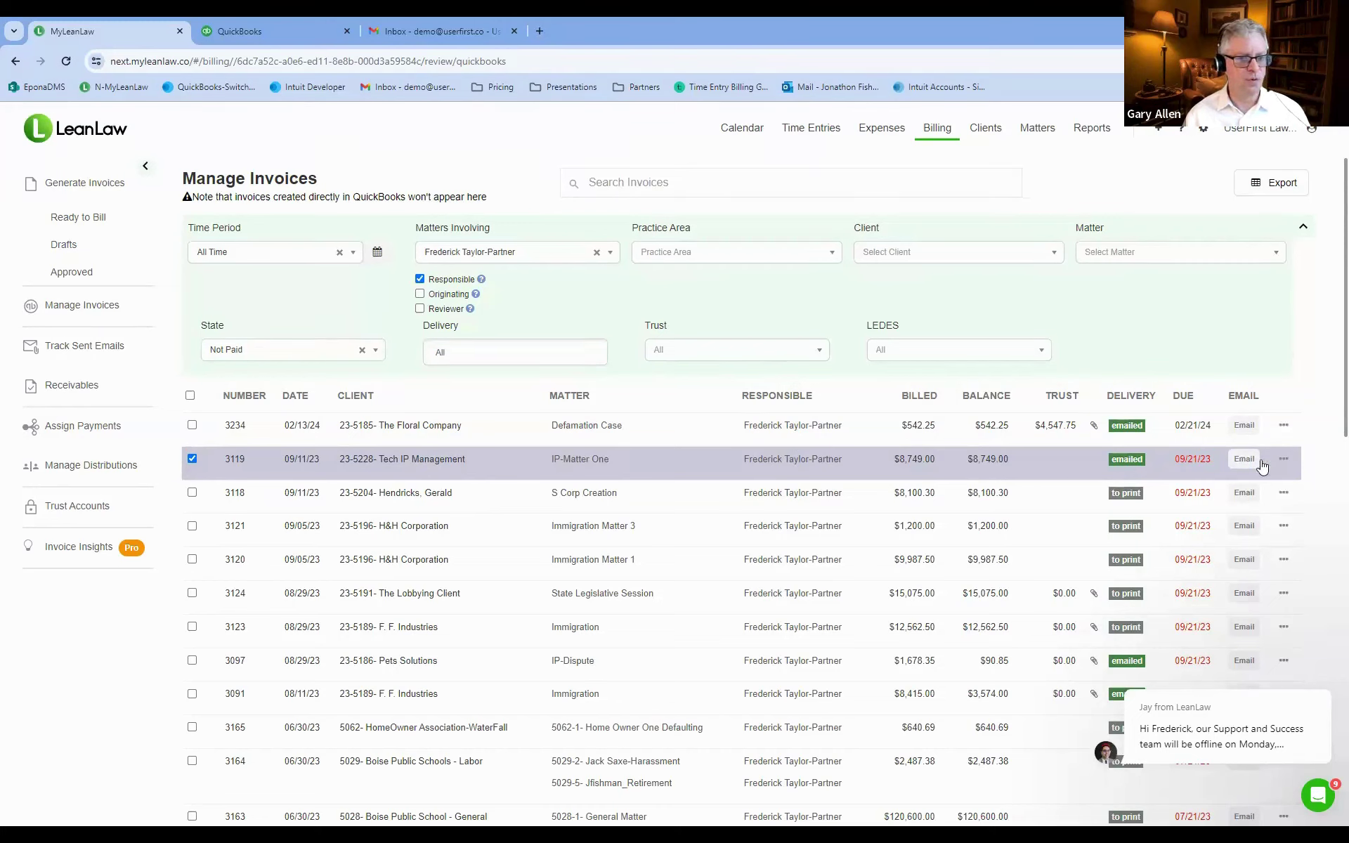
left_click(1284, 459)
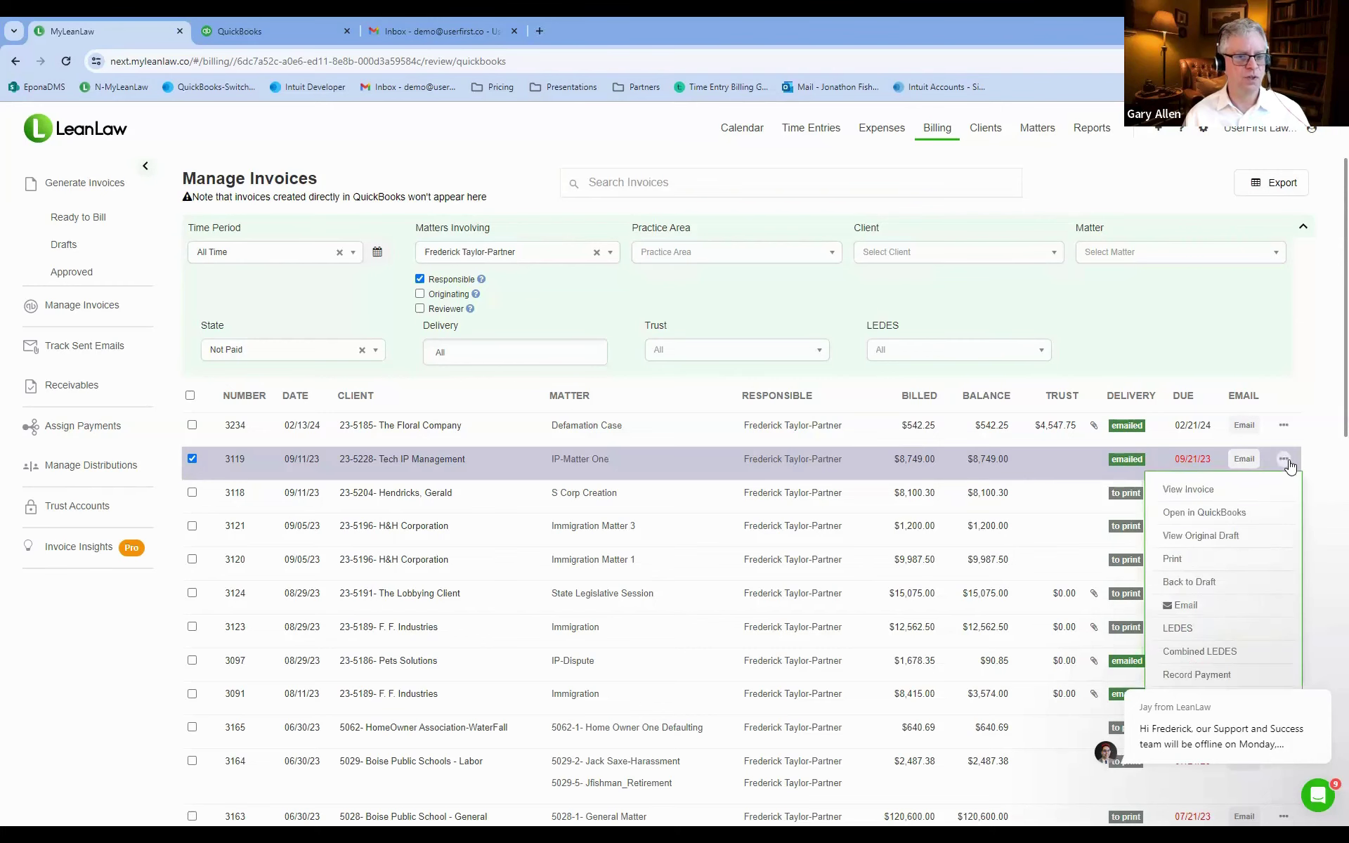
left_click(1187, 606)
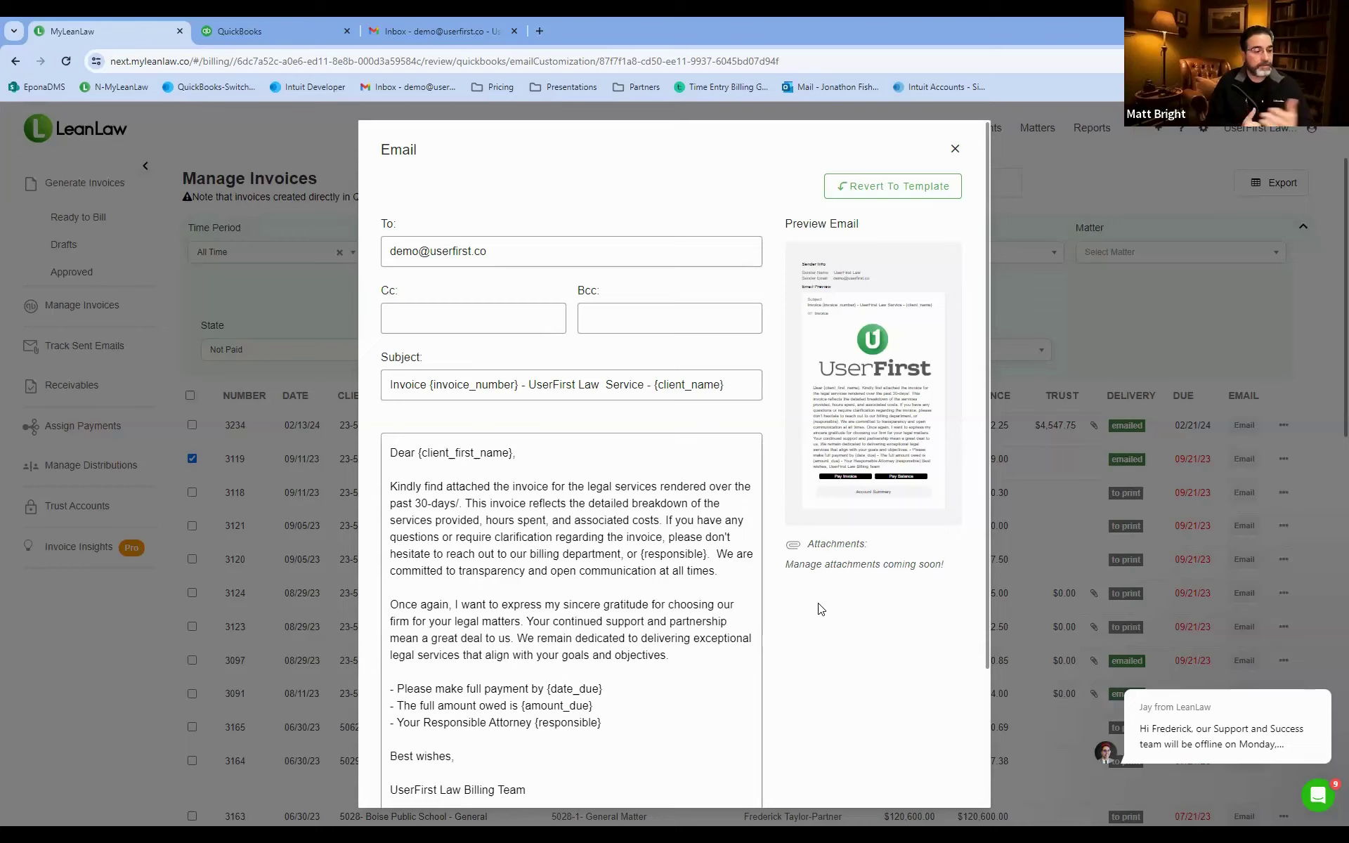
Delete the stray slash after '30-days' in the invoice 3119 email body.
left_click(461, 504)
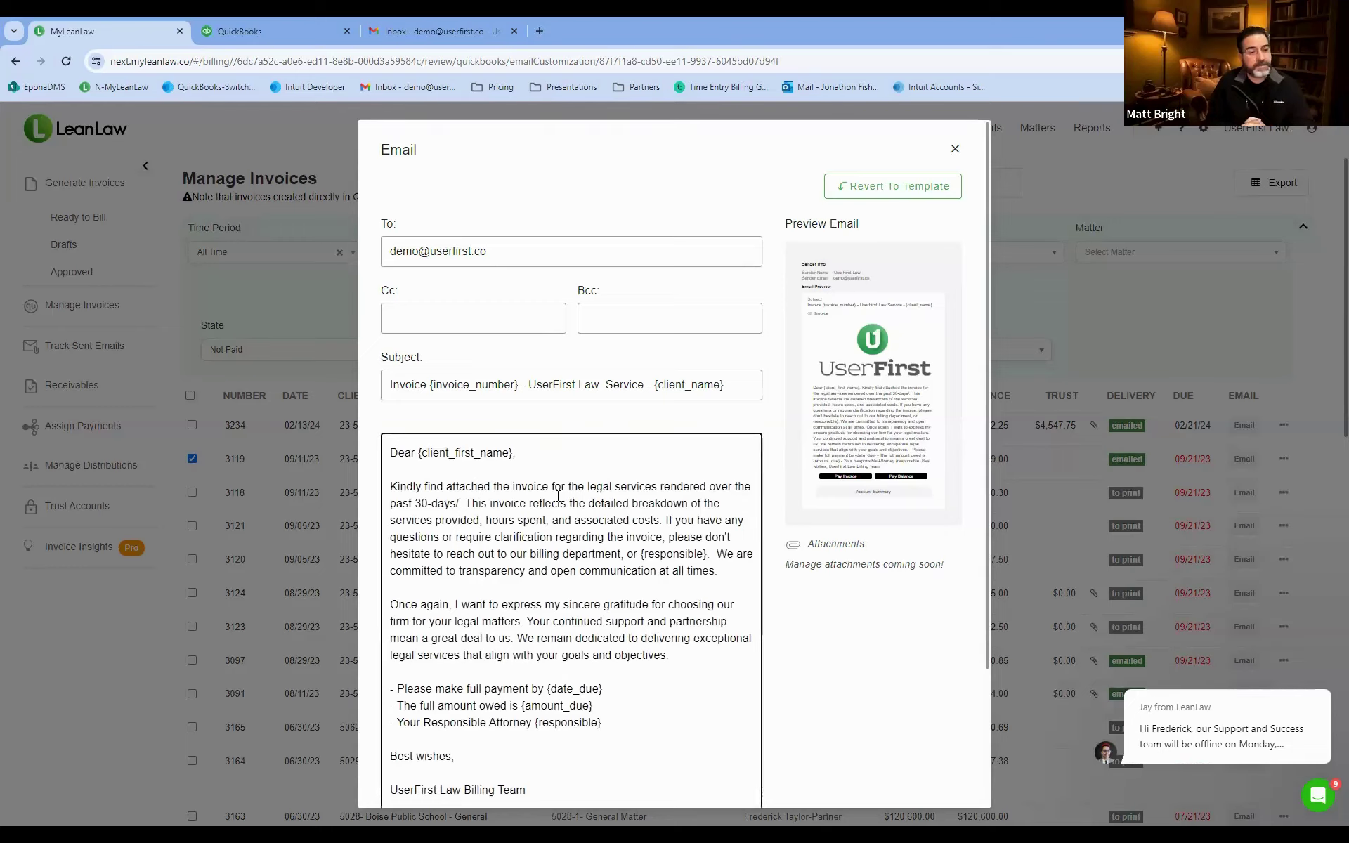
key("BackSpace")
key("BackSpace")
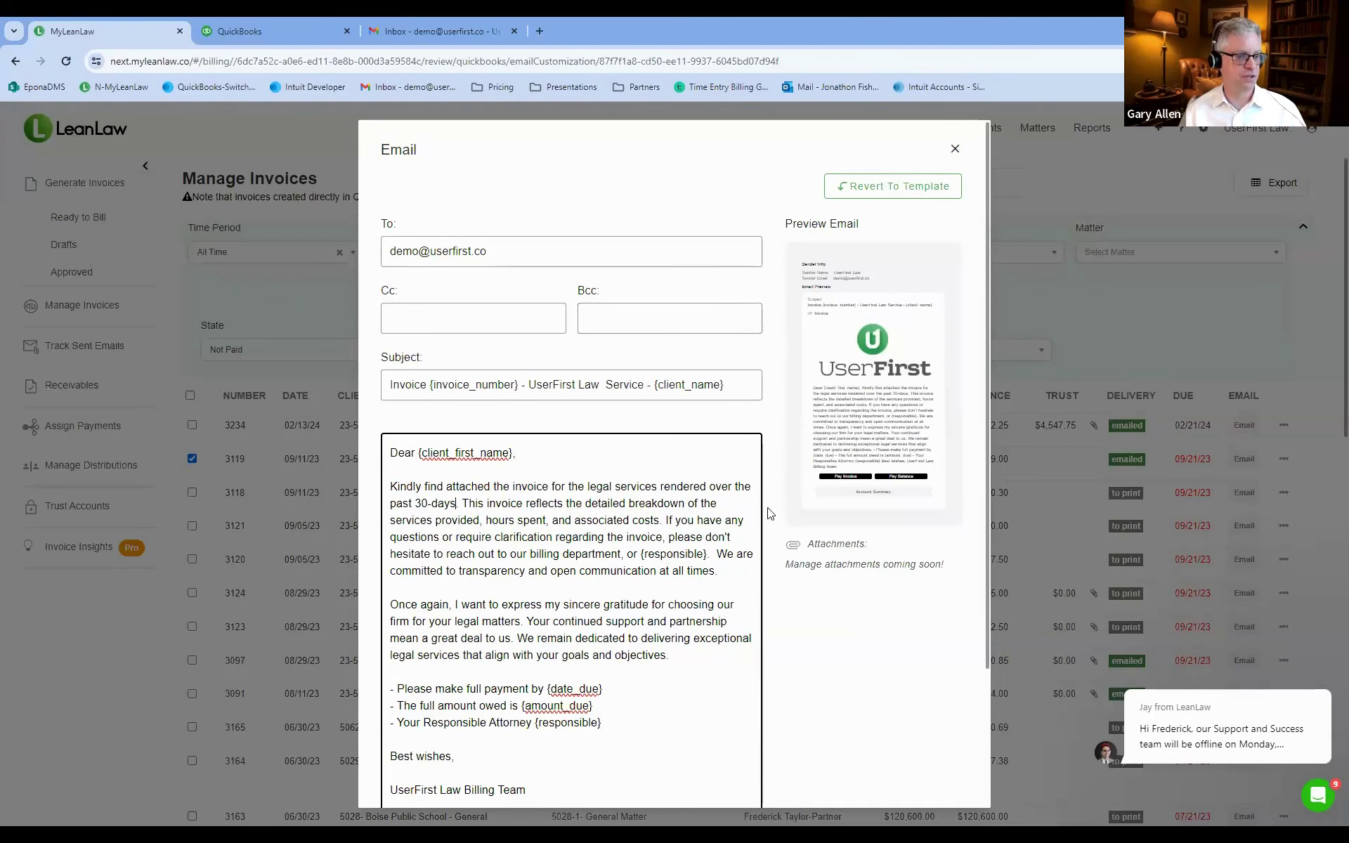
scroll(776, 474, "down", 1)
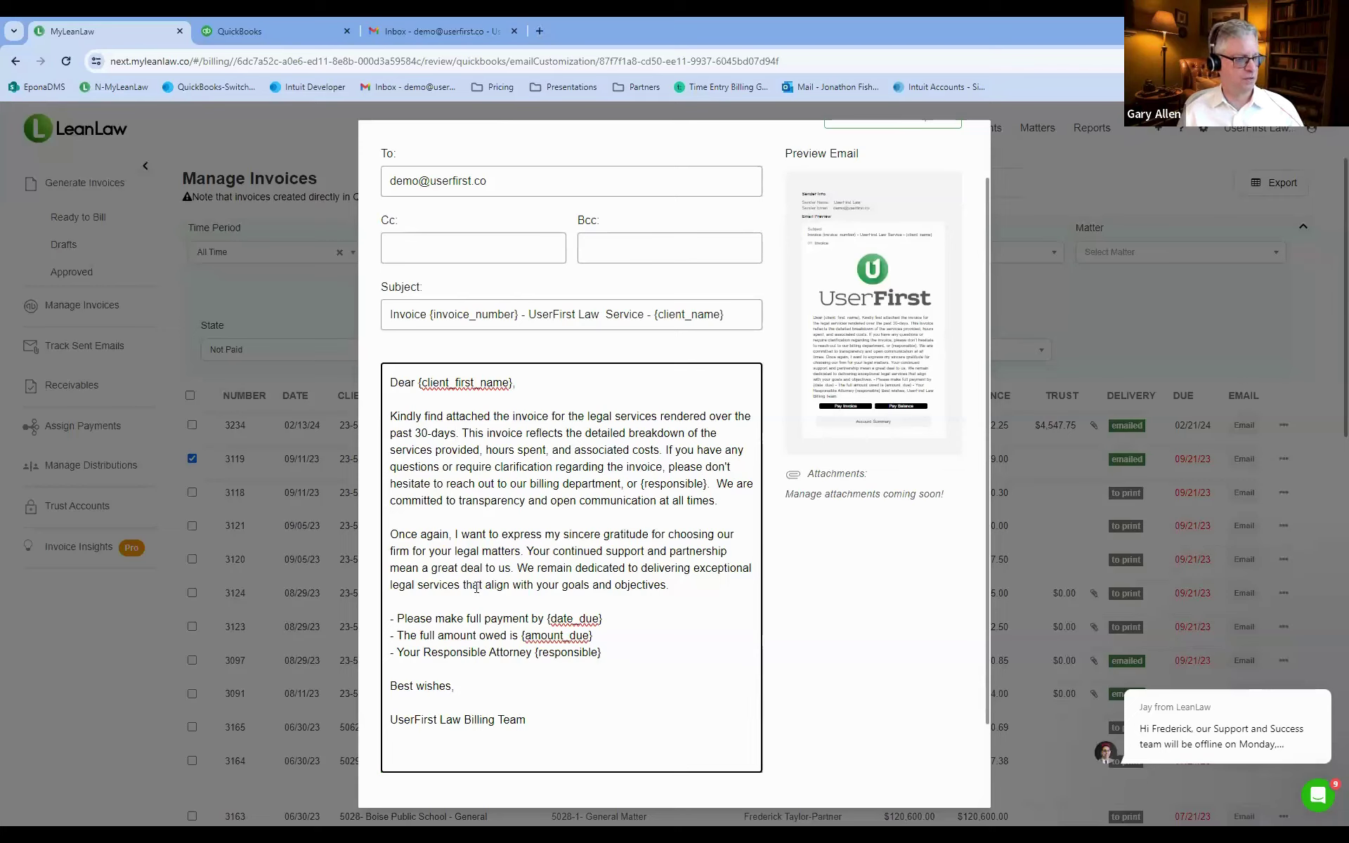
scroll(502, 643, "down", 2)
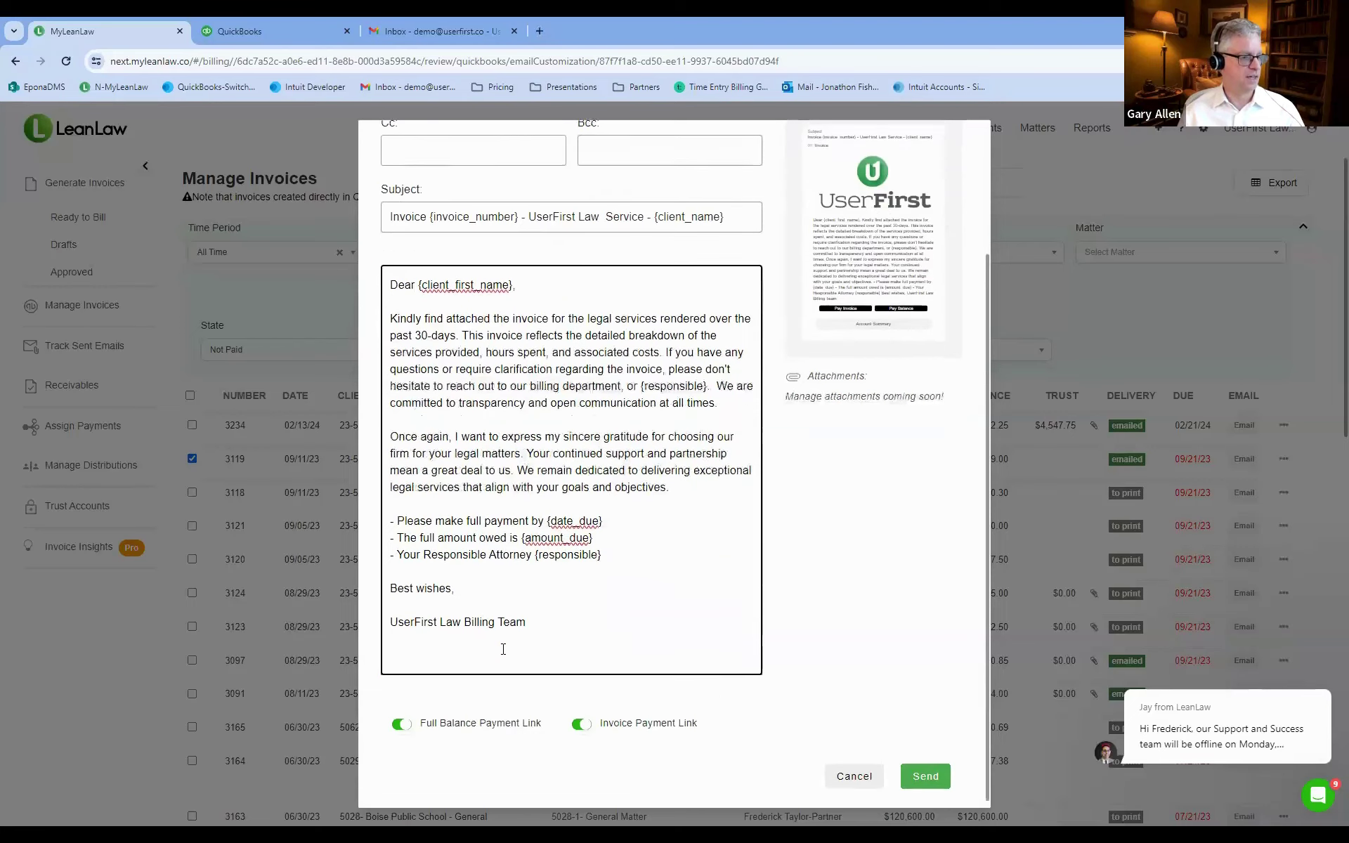
scroll(505, 646, "up", 1)
scroll(506, 649, "down", 1)
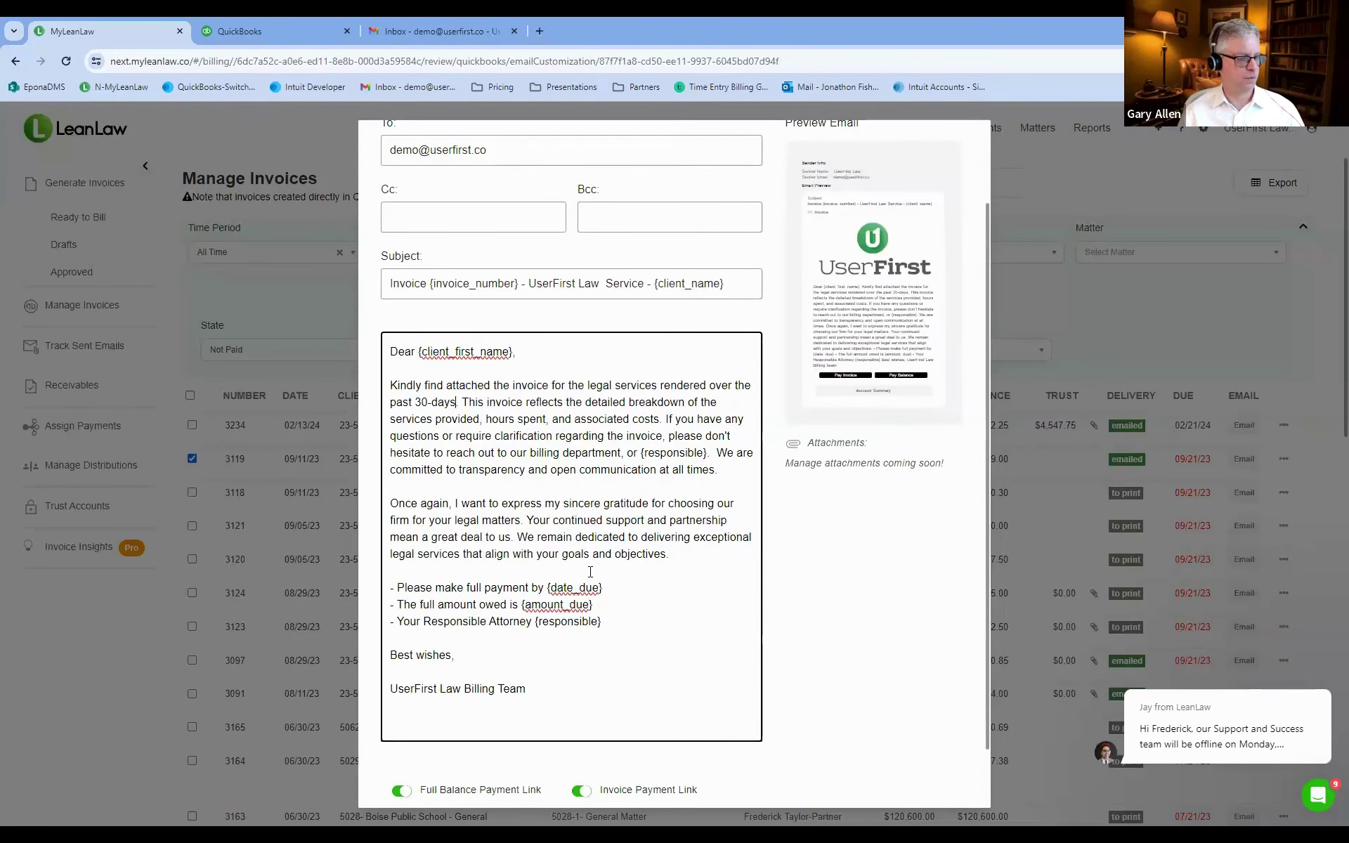
scroll(589, 569, "down", 3)
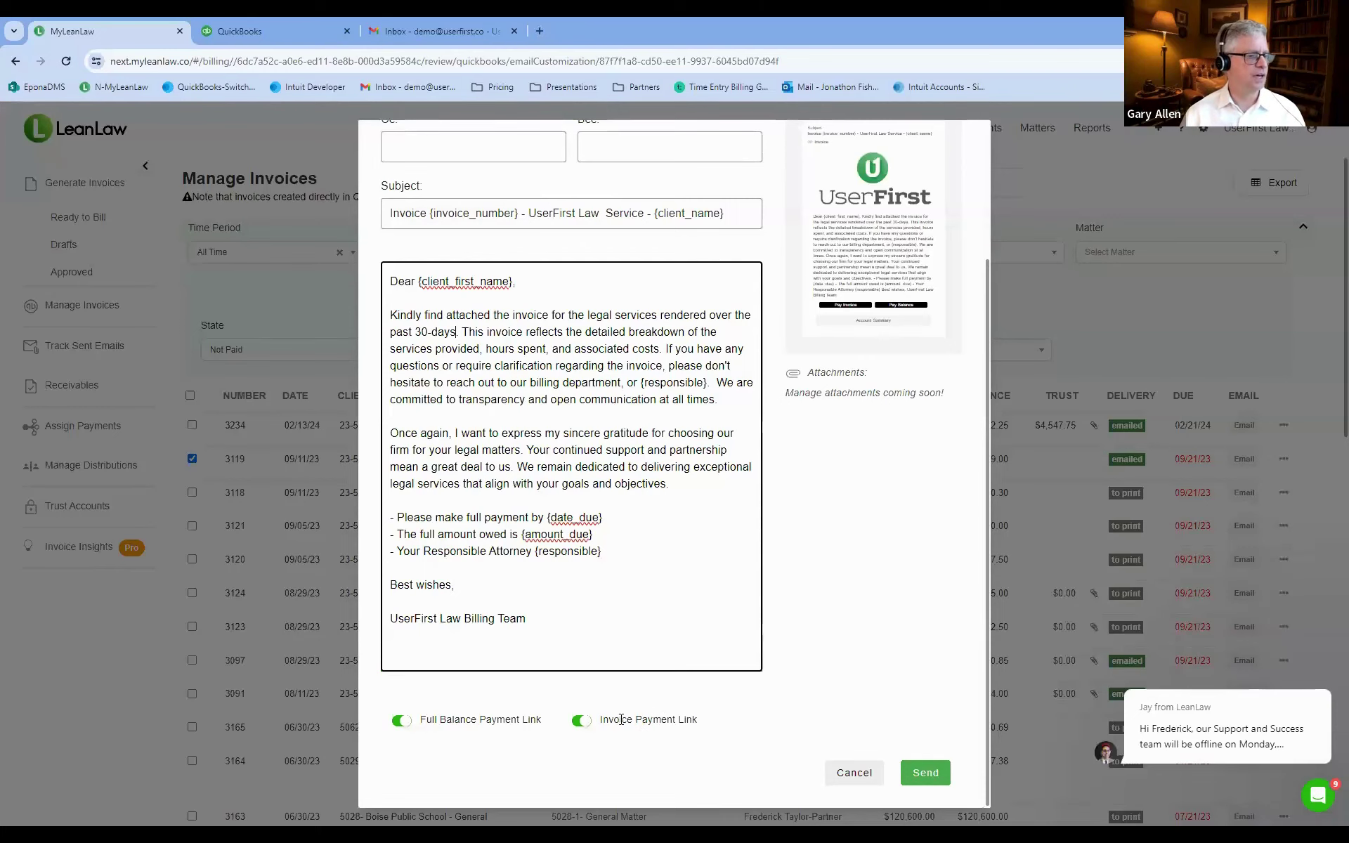
scroll(618, 599, "up", 3)
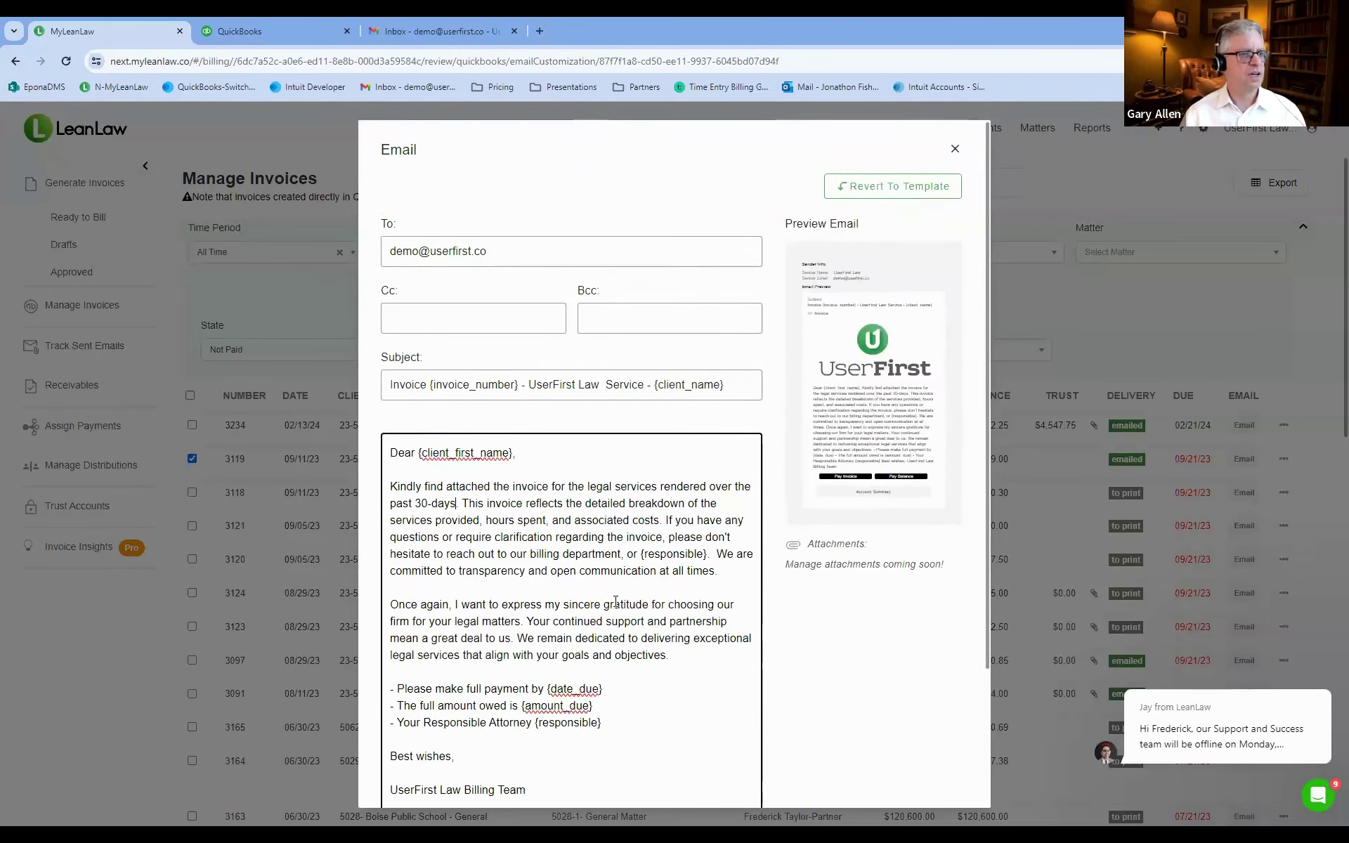
scroll(616, 600, "down", 3)
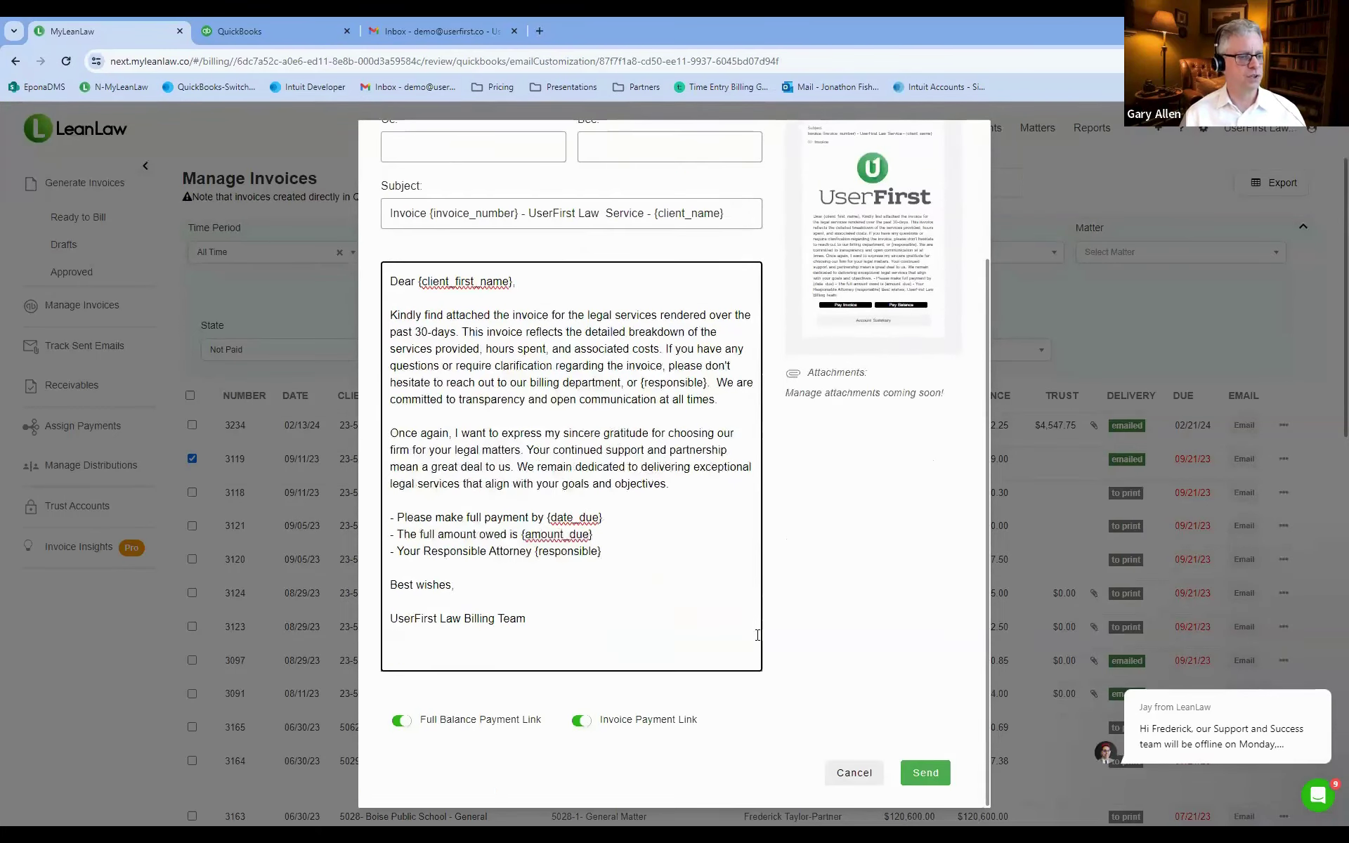
Send the invoice 3119 email and return to the unpaid invoices list with nothing selected.
left_click(925, 773)
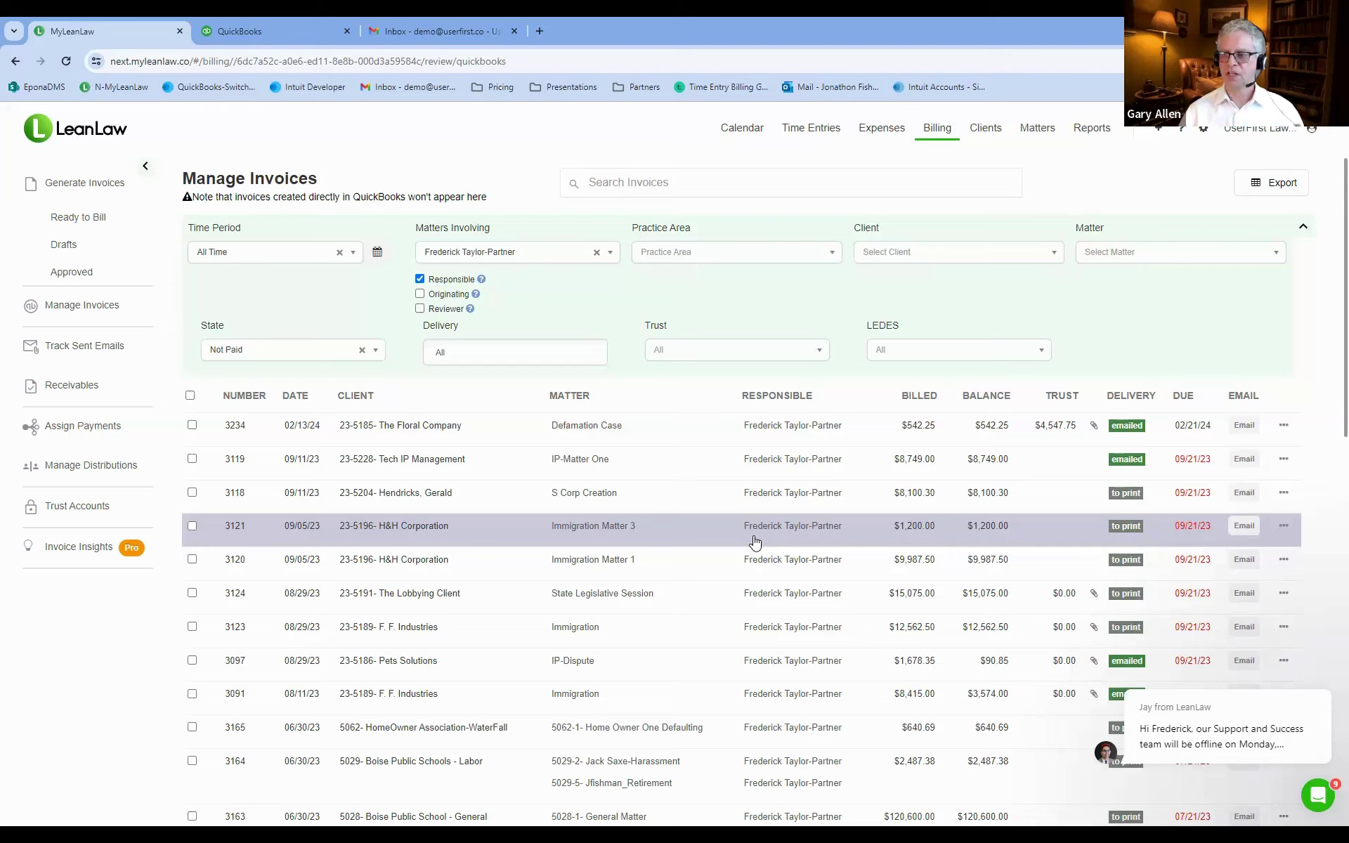
left_click(190, 395)
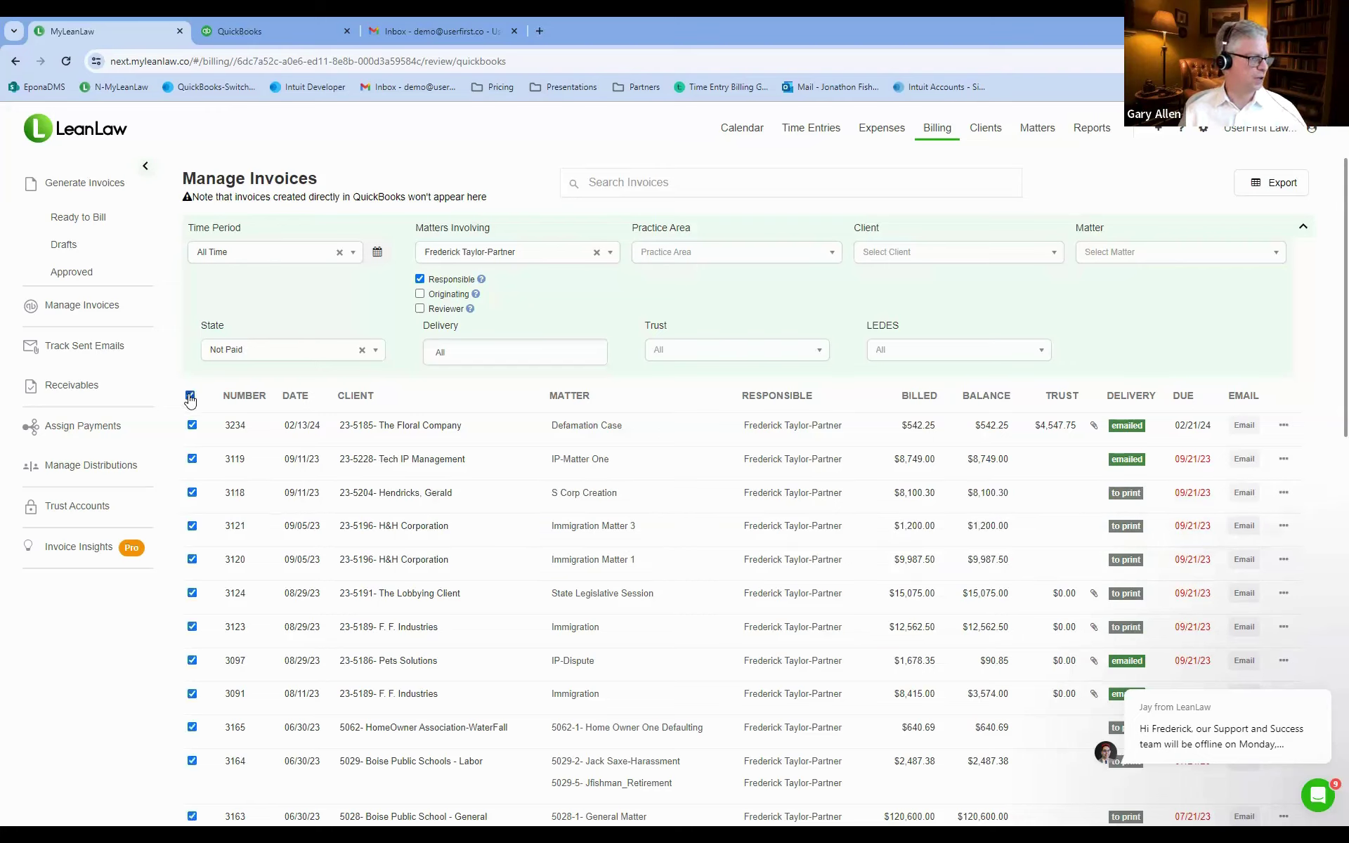
left_click(190, 397)
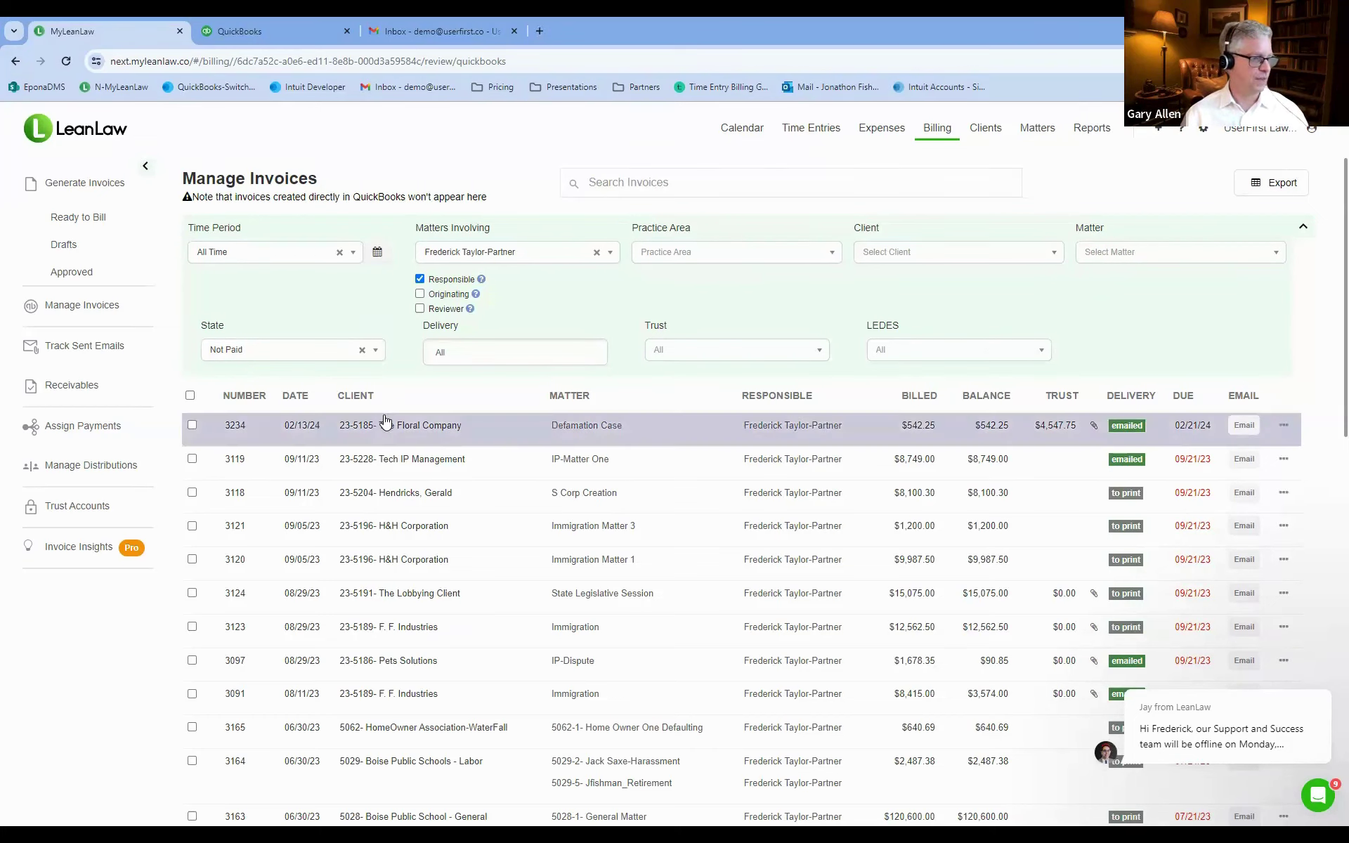
Switch to Gmail and reload the inbox to fetch new mail.
left_click(425, 31)
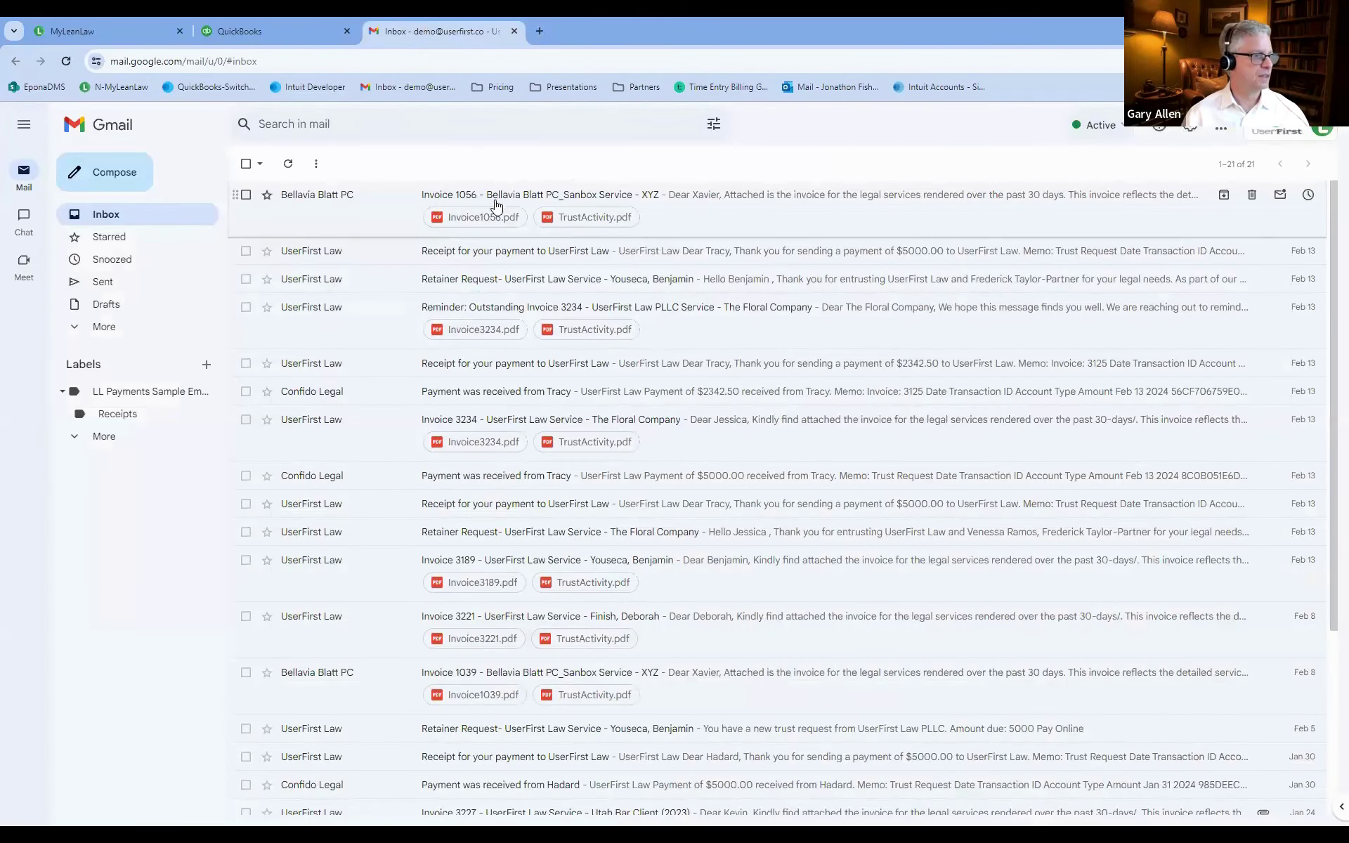
scroll(485, 204, "down", 1)
scroll(480, 199, "down", 2)
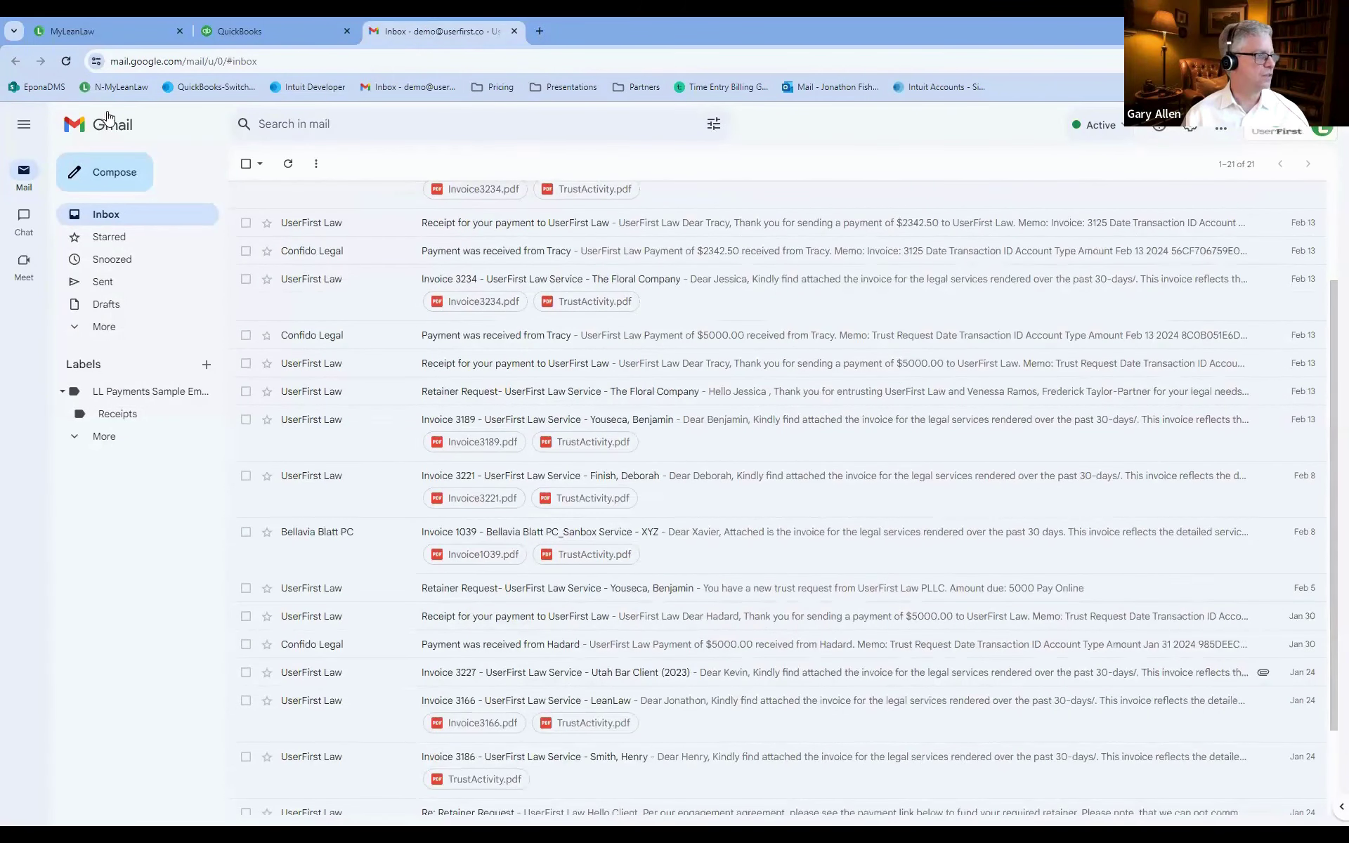
left_click(65, 63)
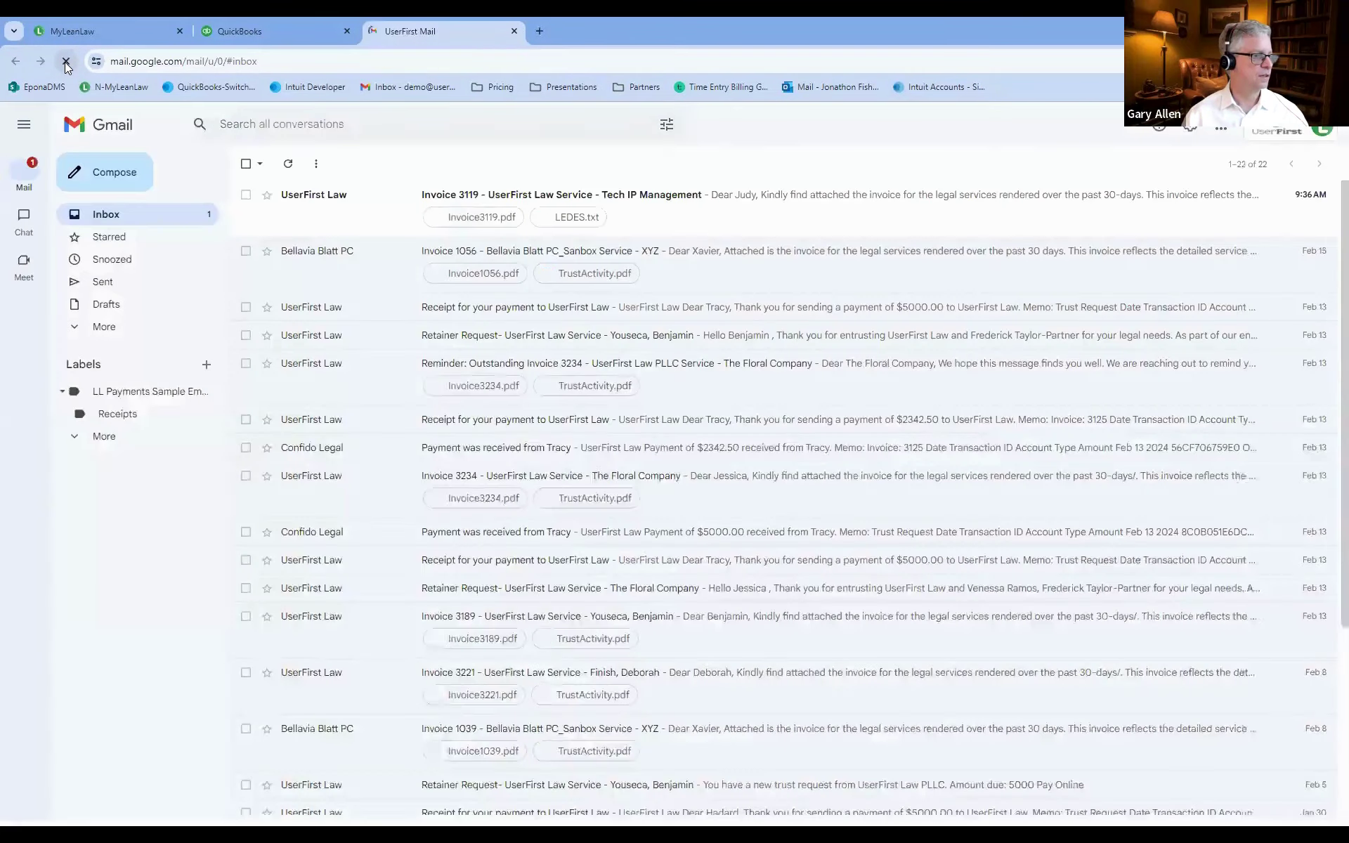
Open the Invoice 3119 Tech IP Management email and preview its attached Invoice3119.pdf.
left_click(628, 200)
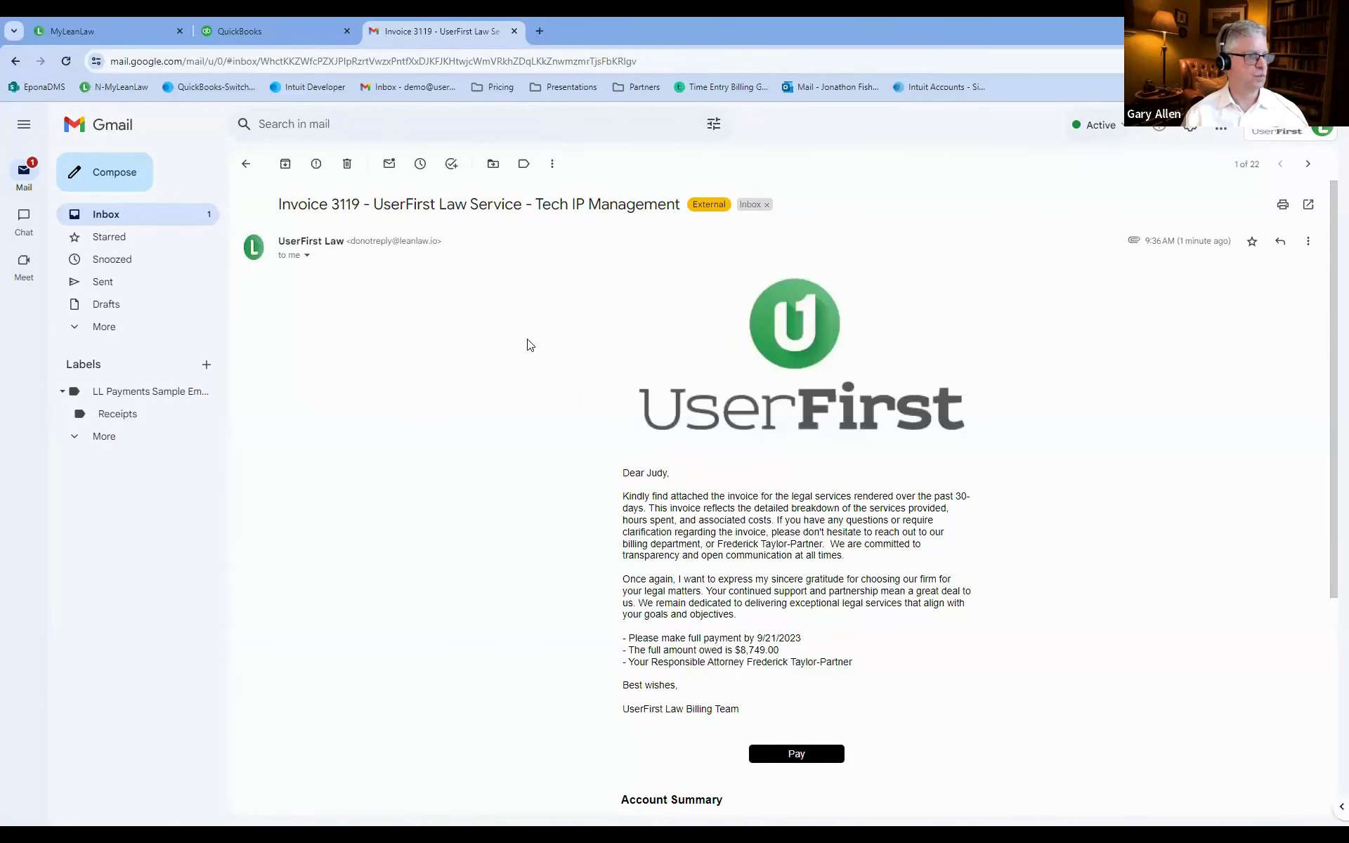
scroll(552, 347, "down", 2)
scroll(636, 355, "down", 2)
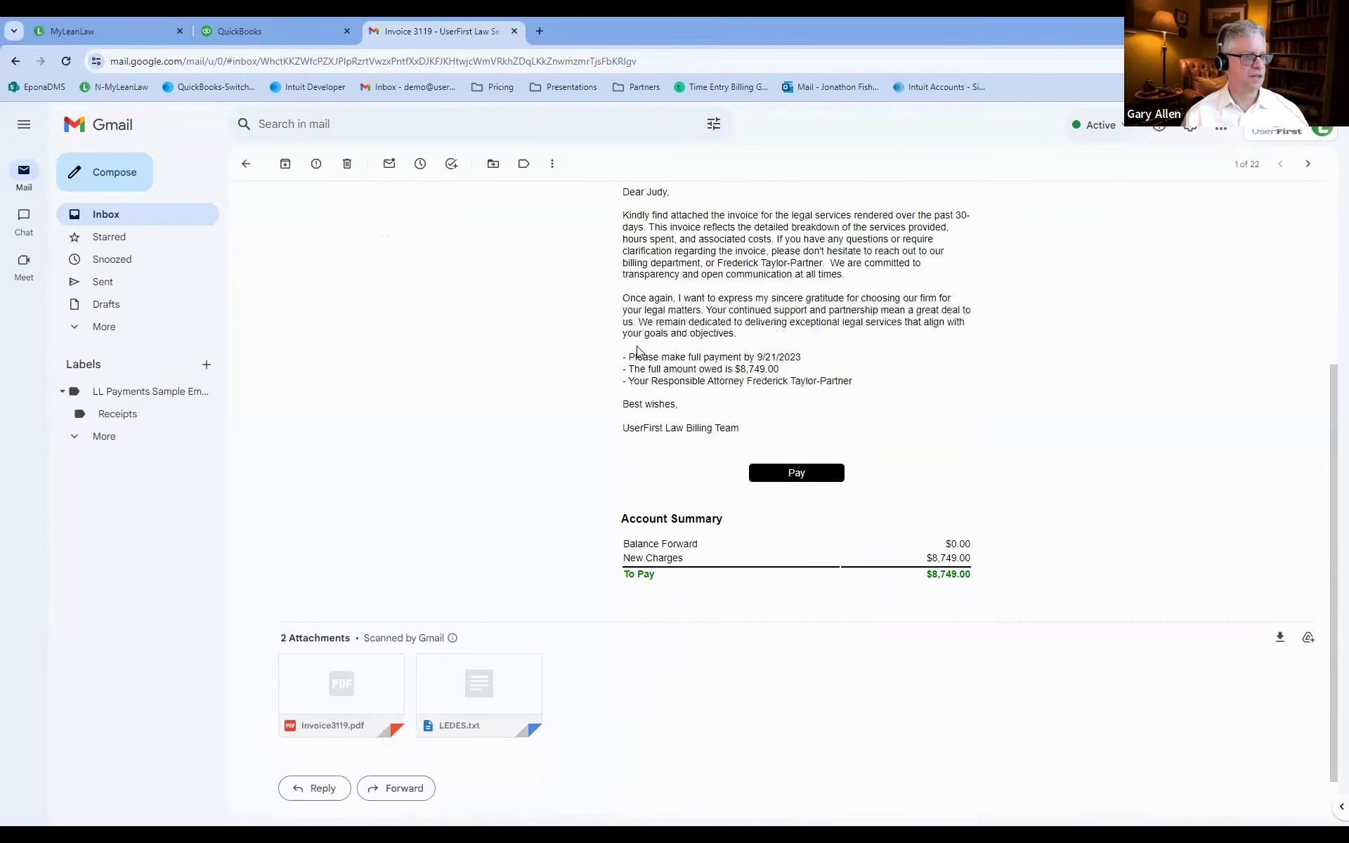
scroll(638, 352, "up", 1)
scroll(638, 351, "down", 1)
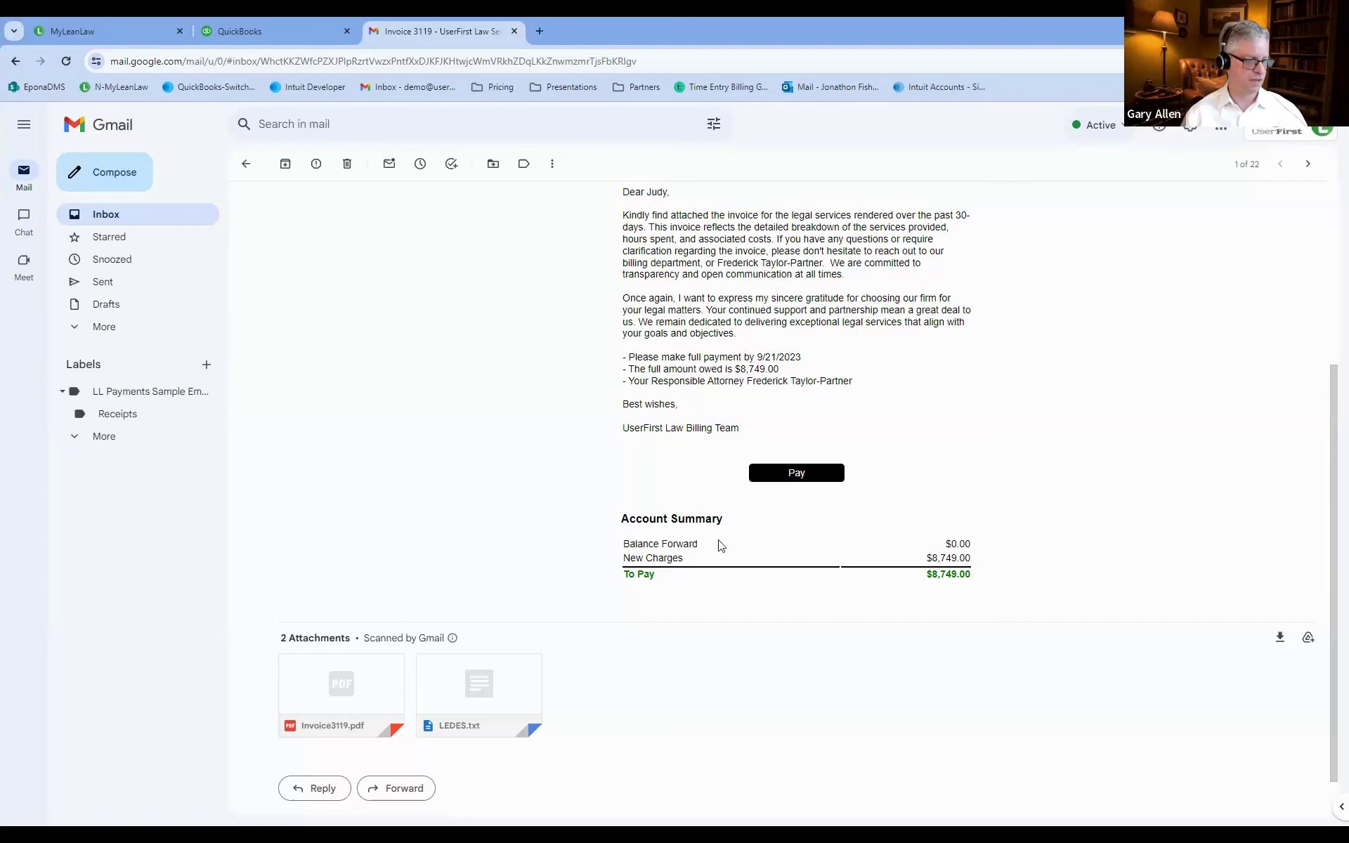
left_click(327, 694)
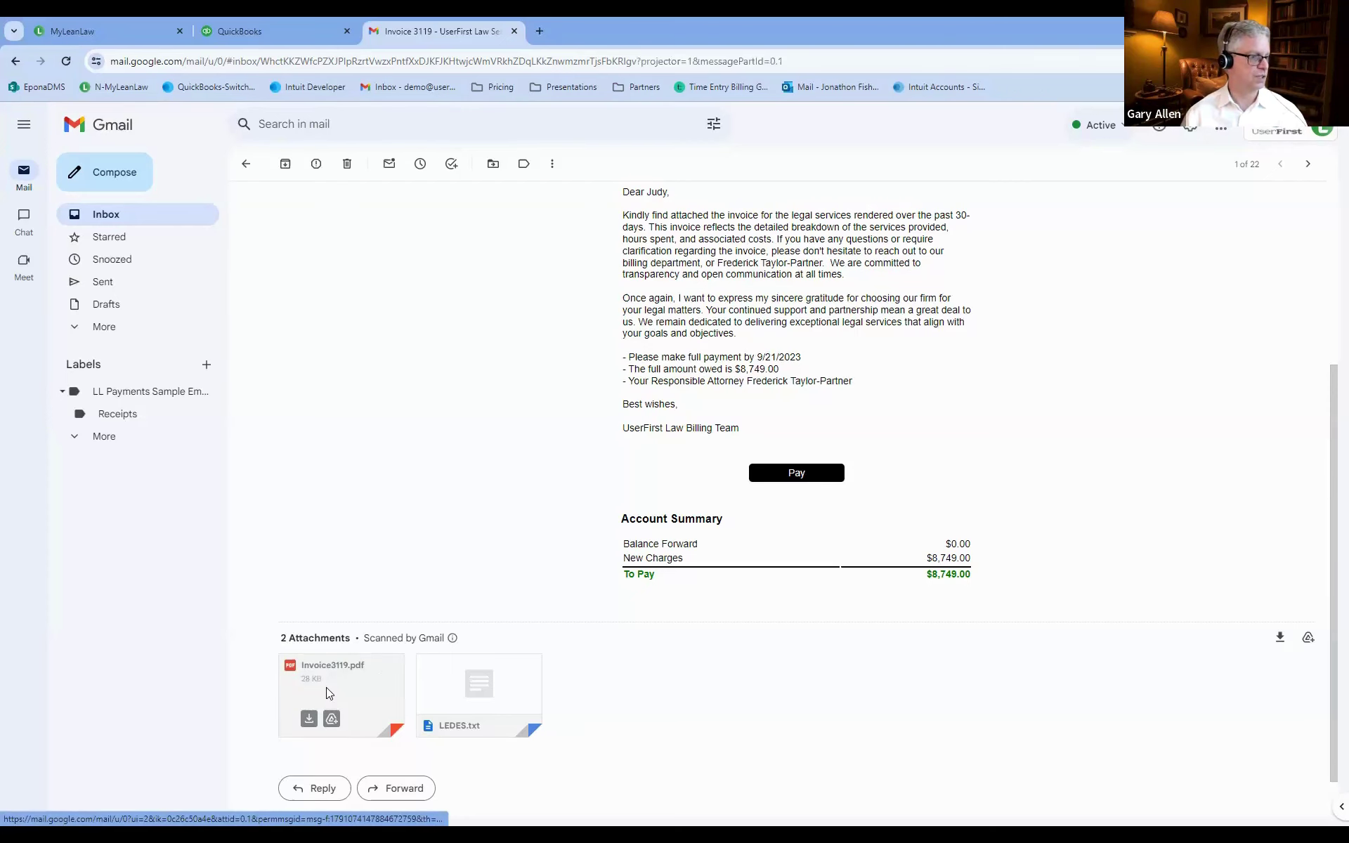
scroll(572, 547, "down", 10)
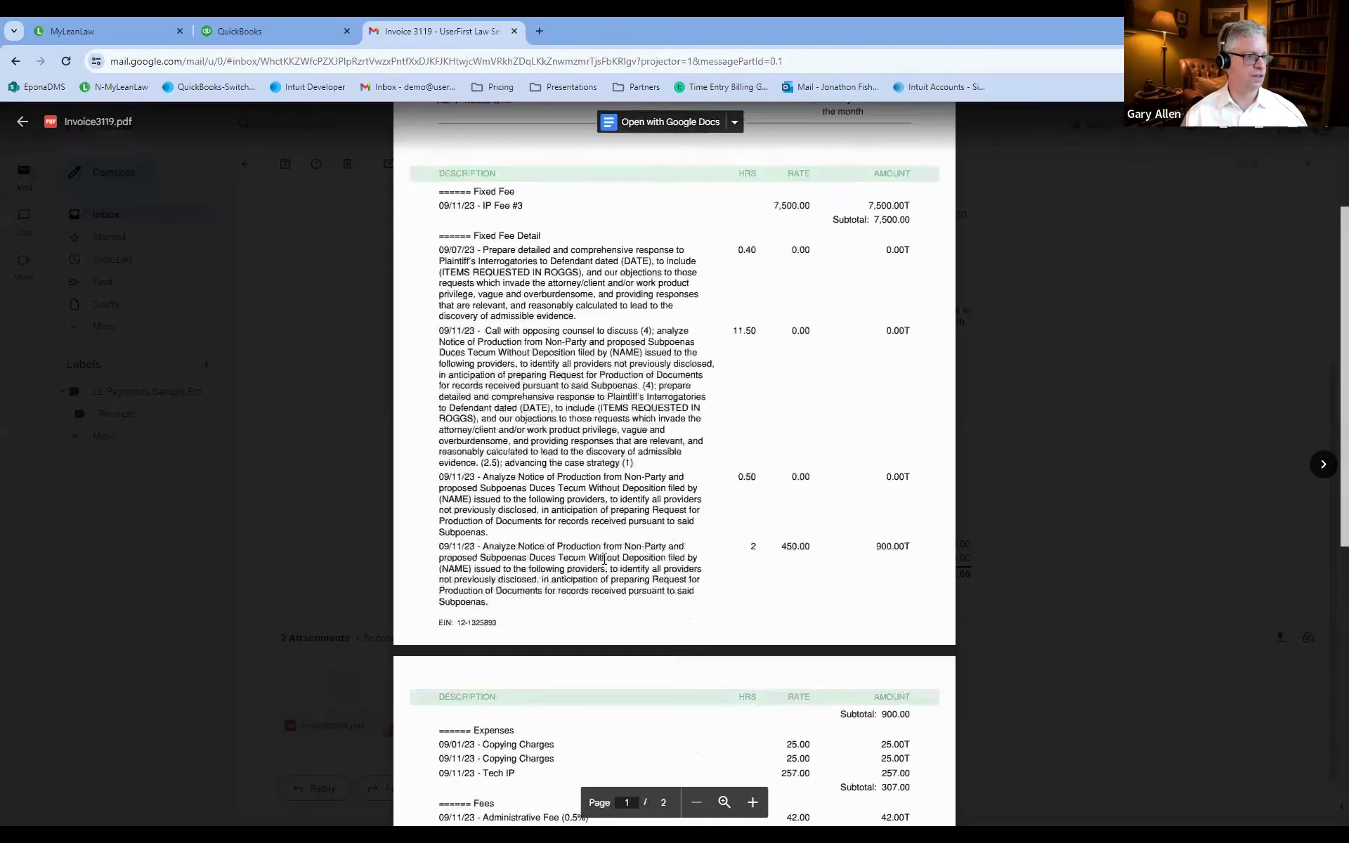
scroll(602, 562, "up", 10)
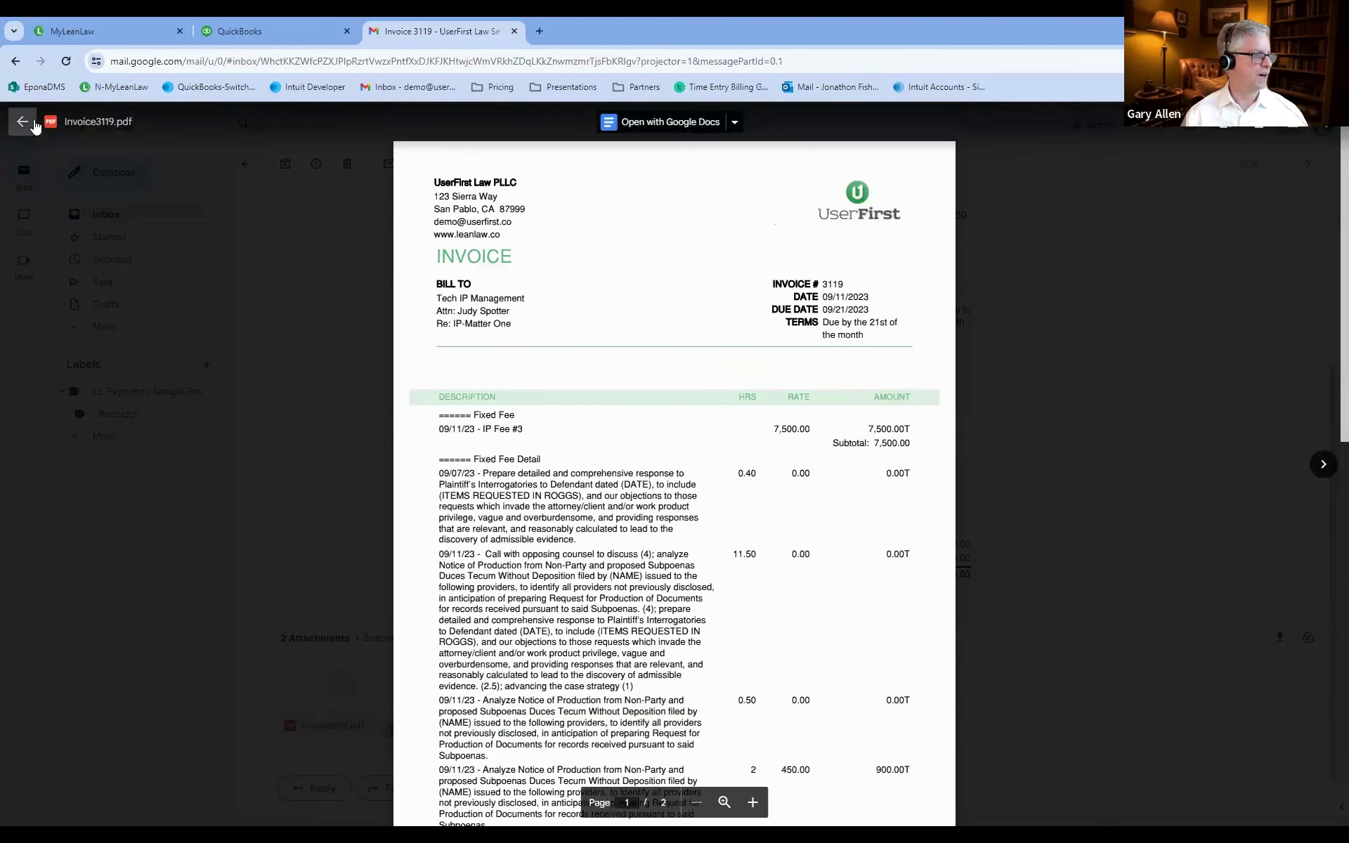
left_click(22, 121)
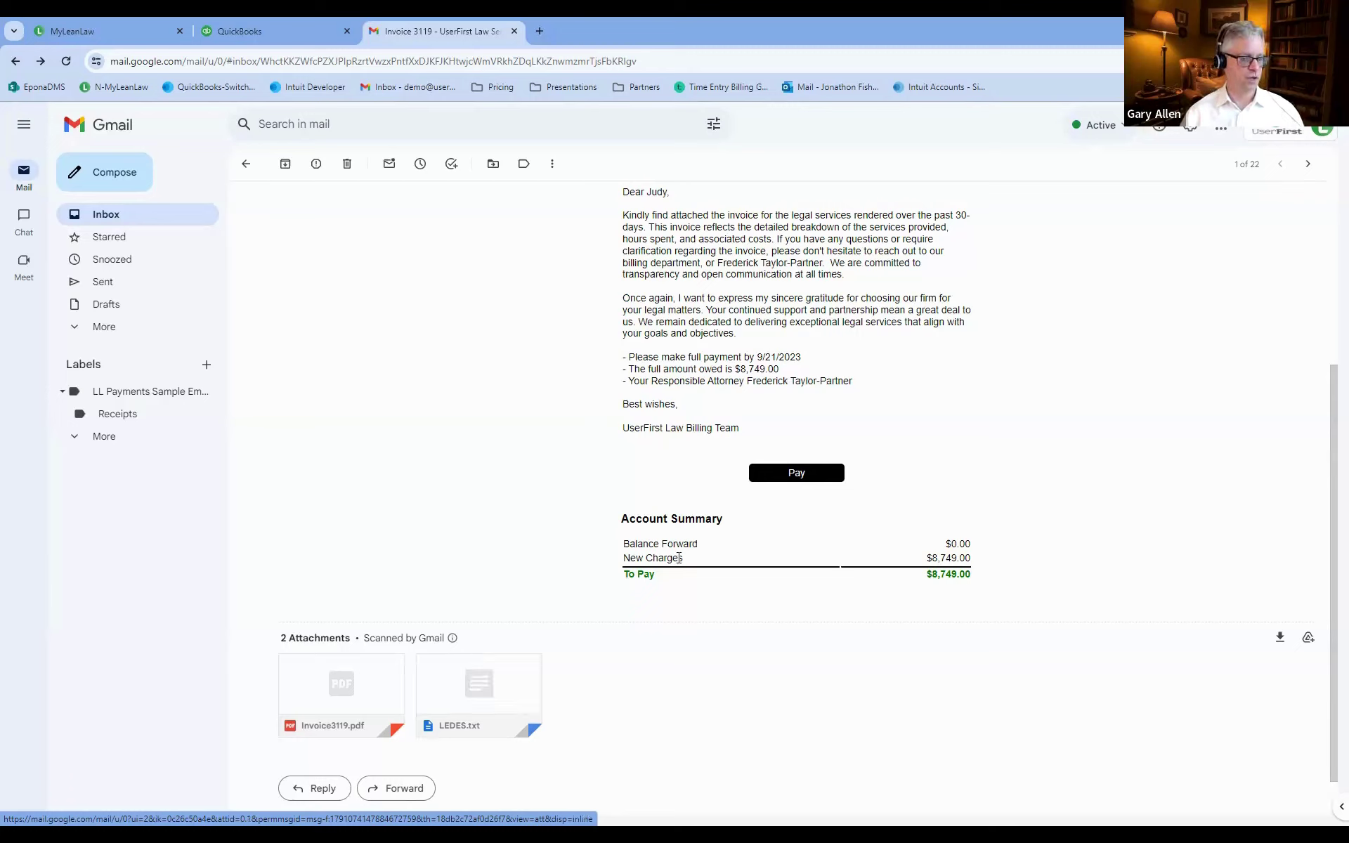
mouse_move(497, 673)
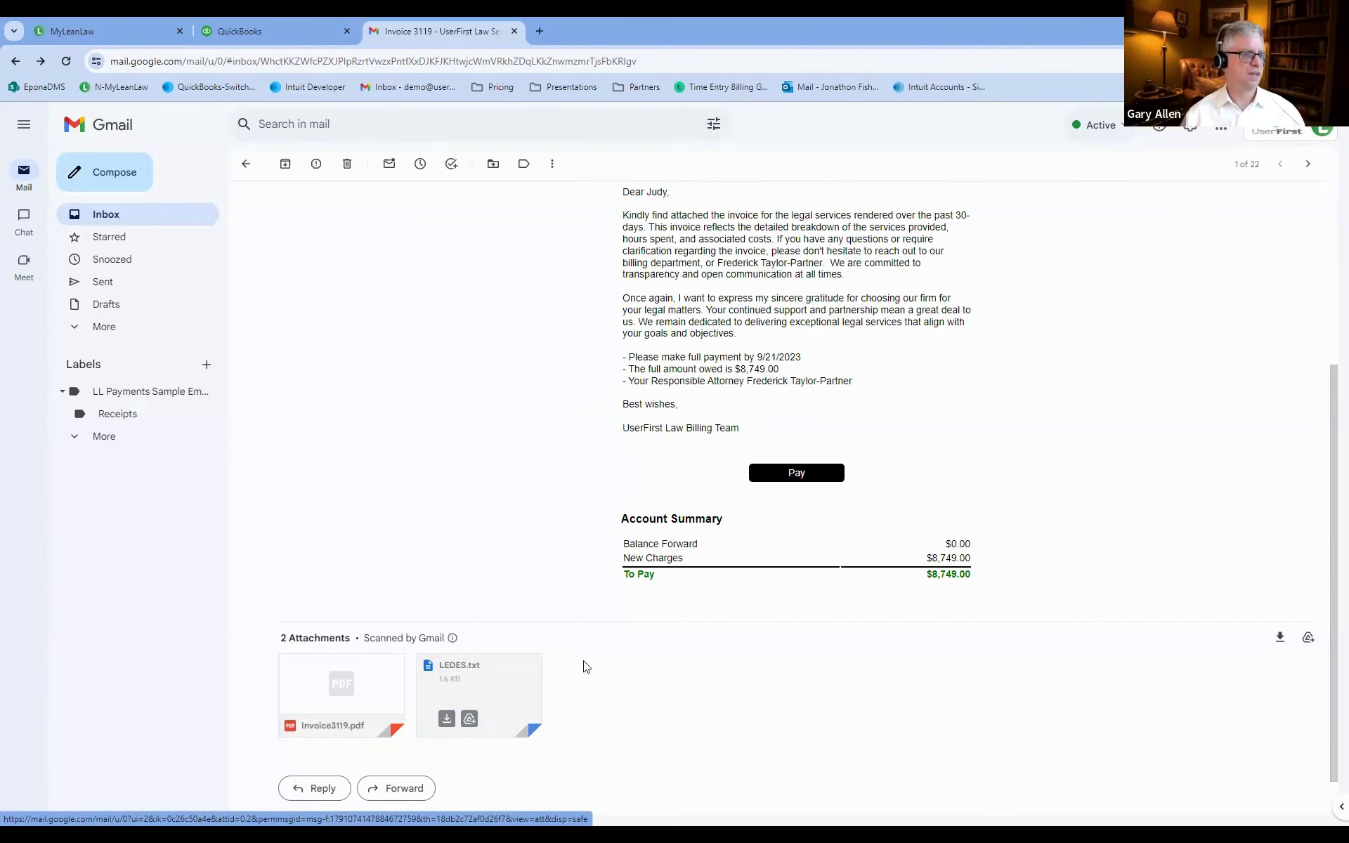
scroll(639, 633, "up", 3)
scroll(639, 628, "up", 1)
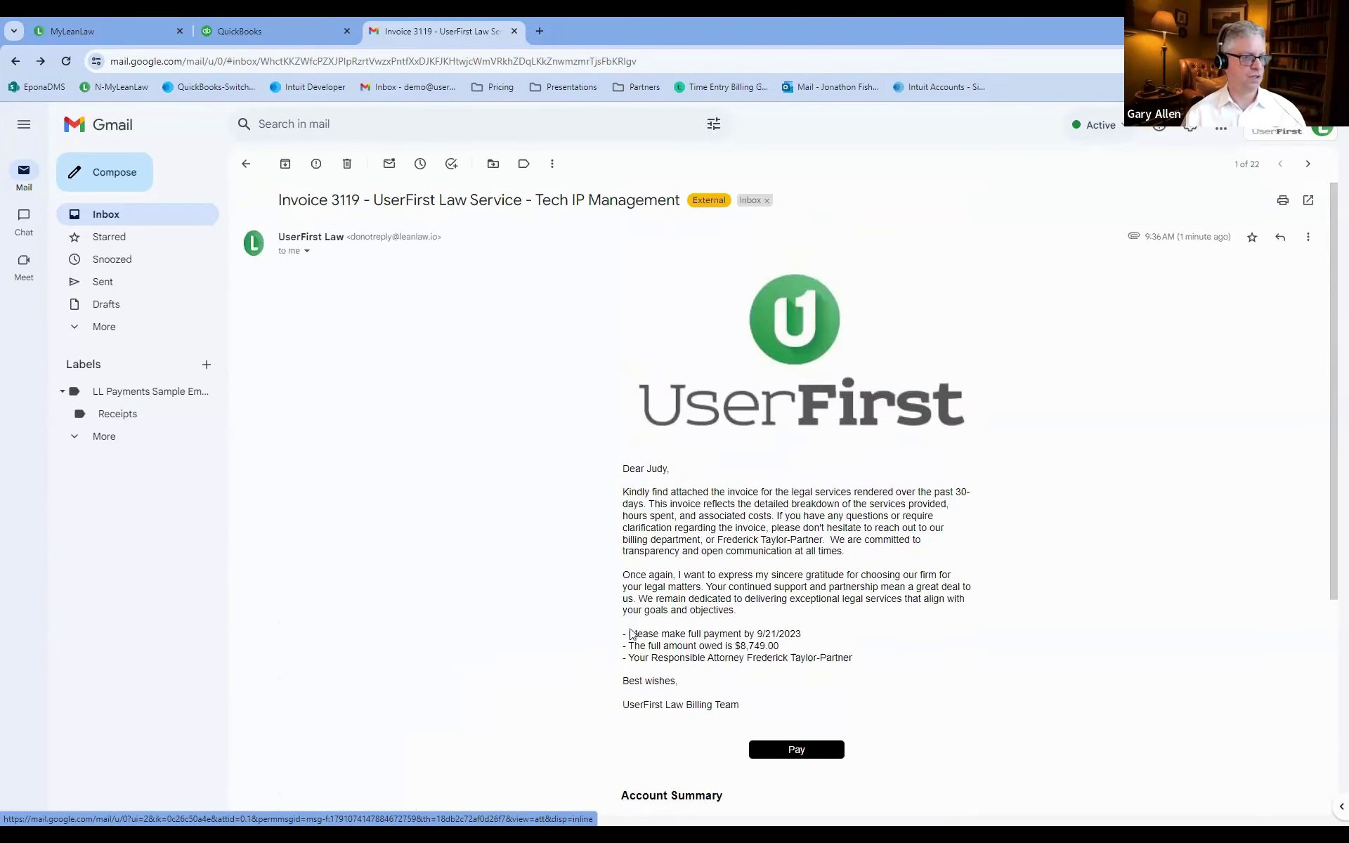
scroll(639, 627, "down", 2)
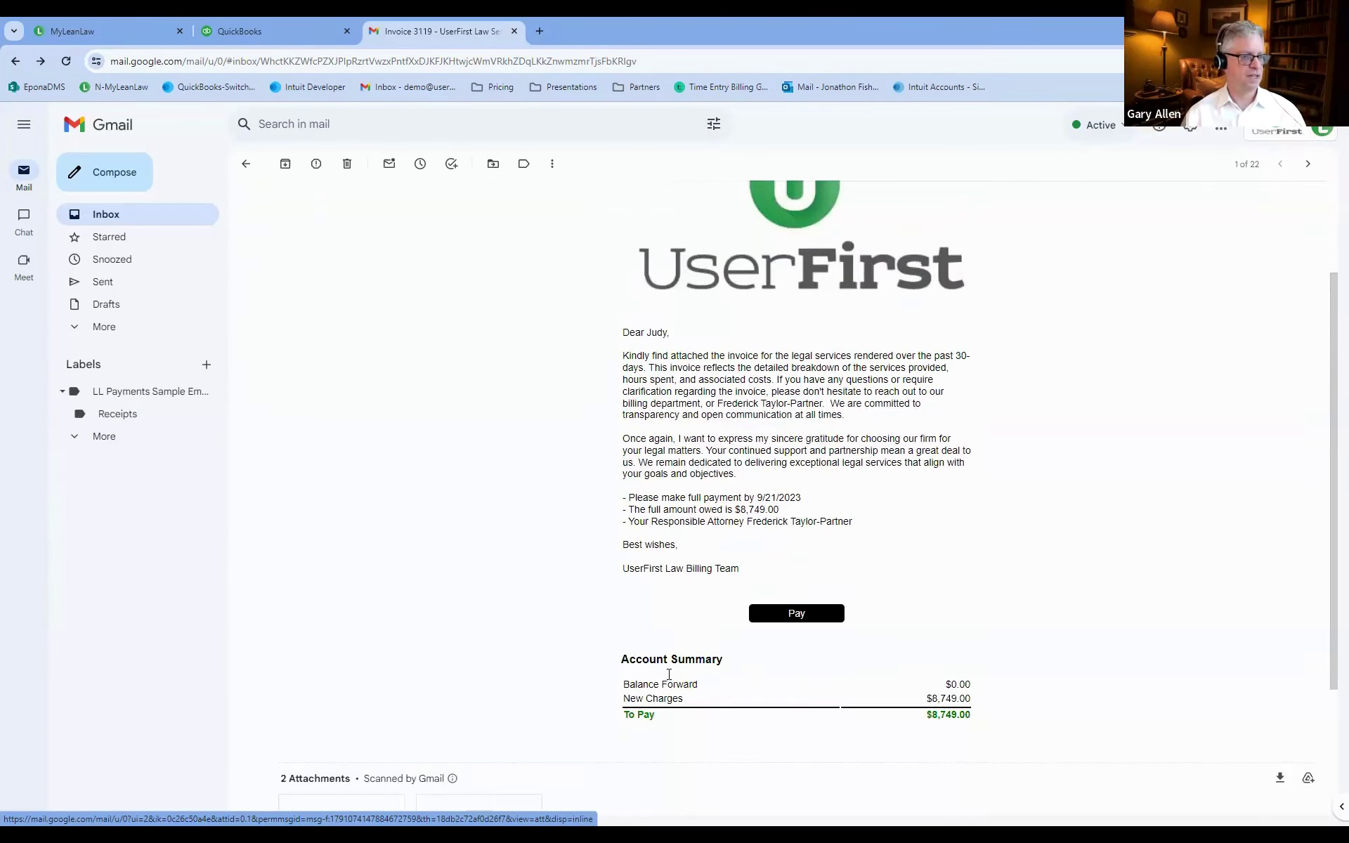
Open the Gravity Legal online payment page for invoice 3119.
left_click(796, 614)
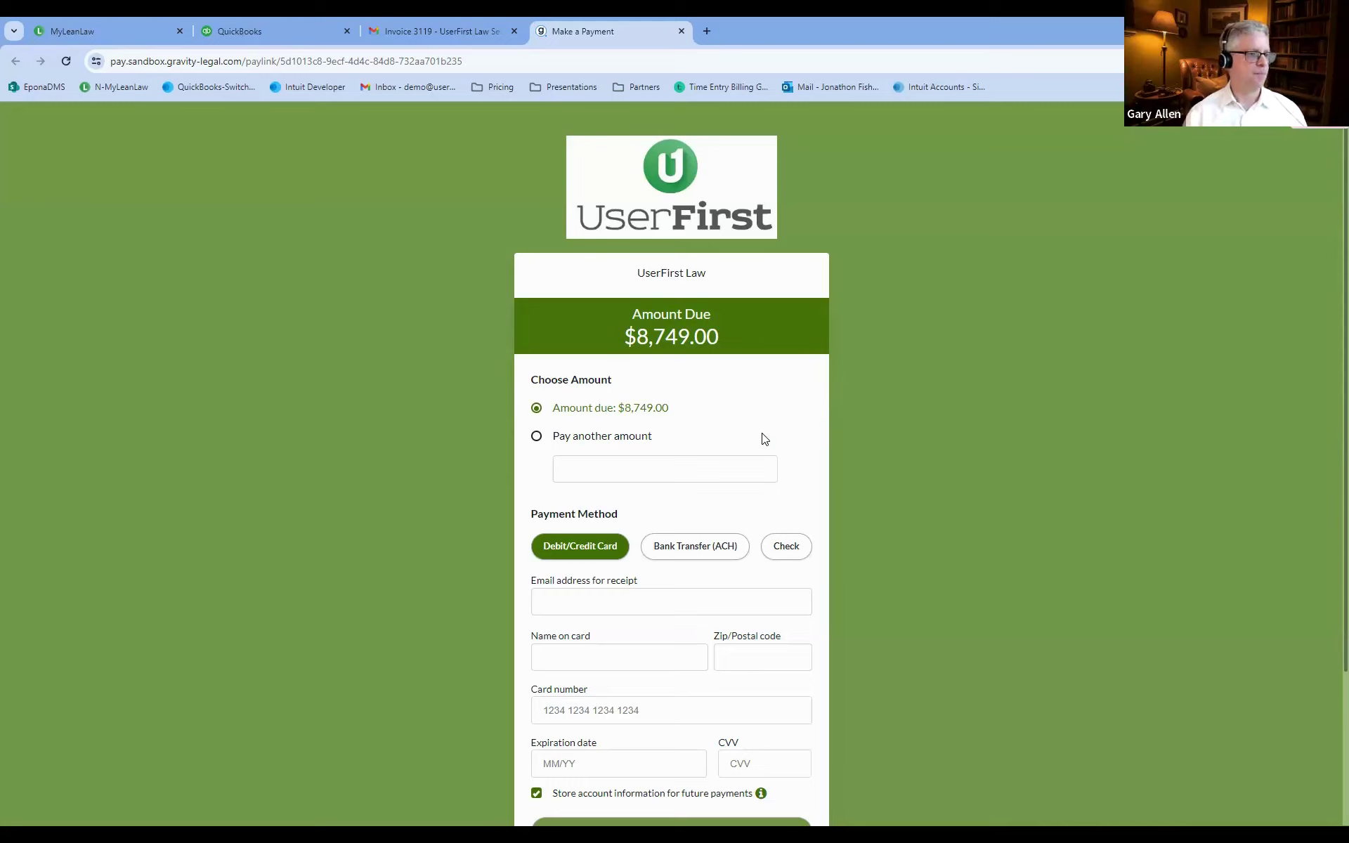
scroll(764, 371, "down", 1)
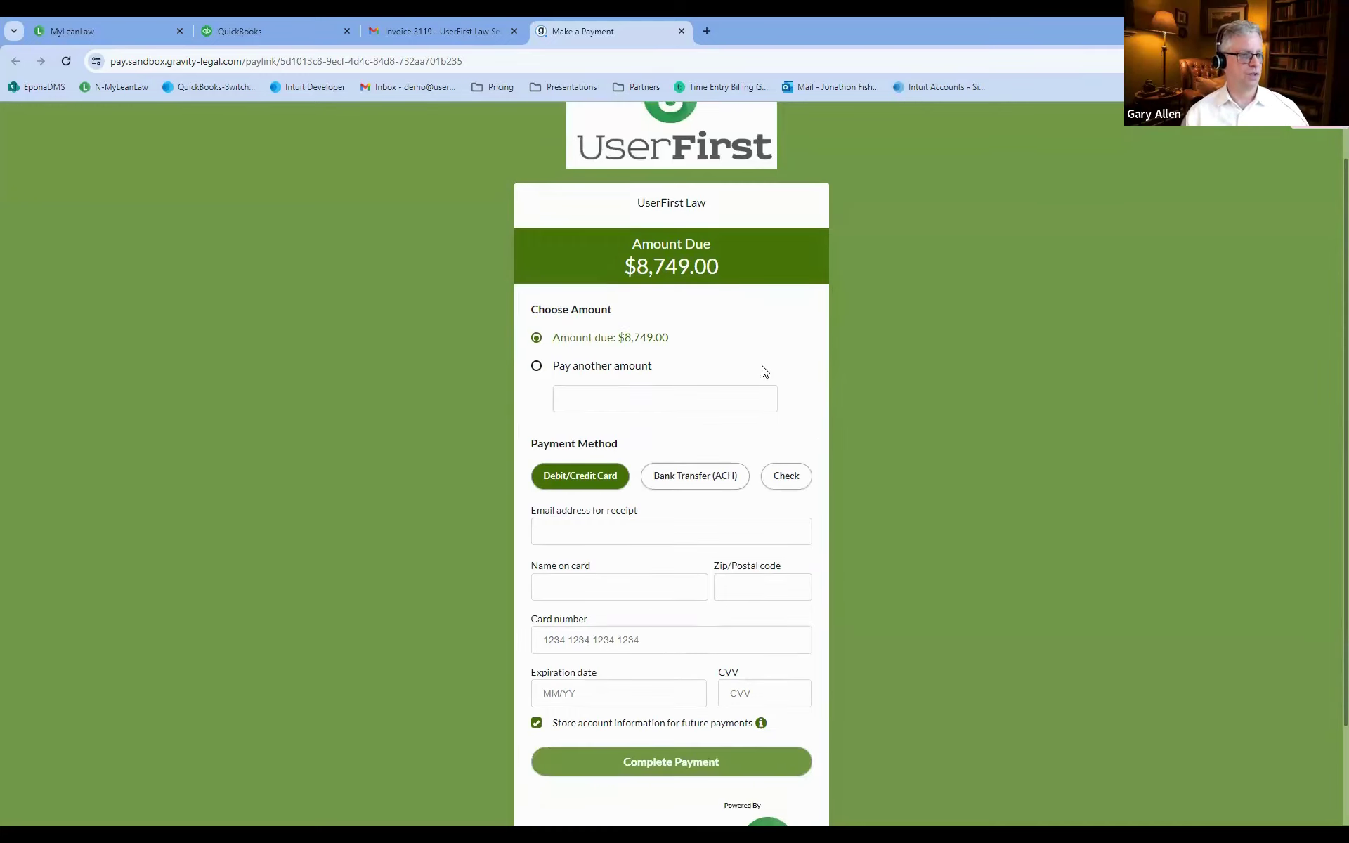
scroll(765, 371, "up", 1)
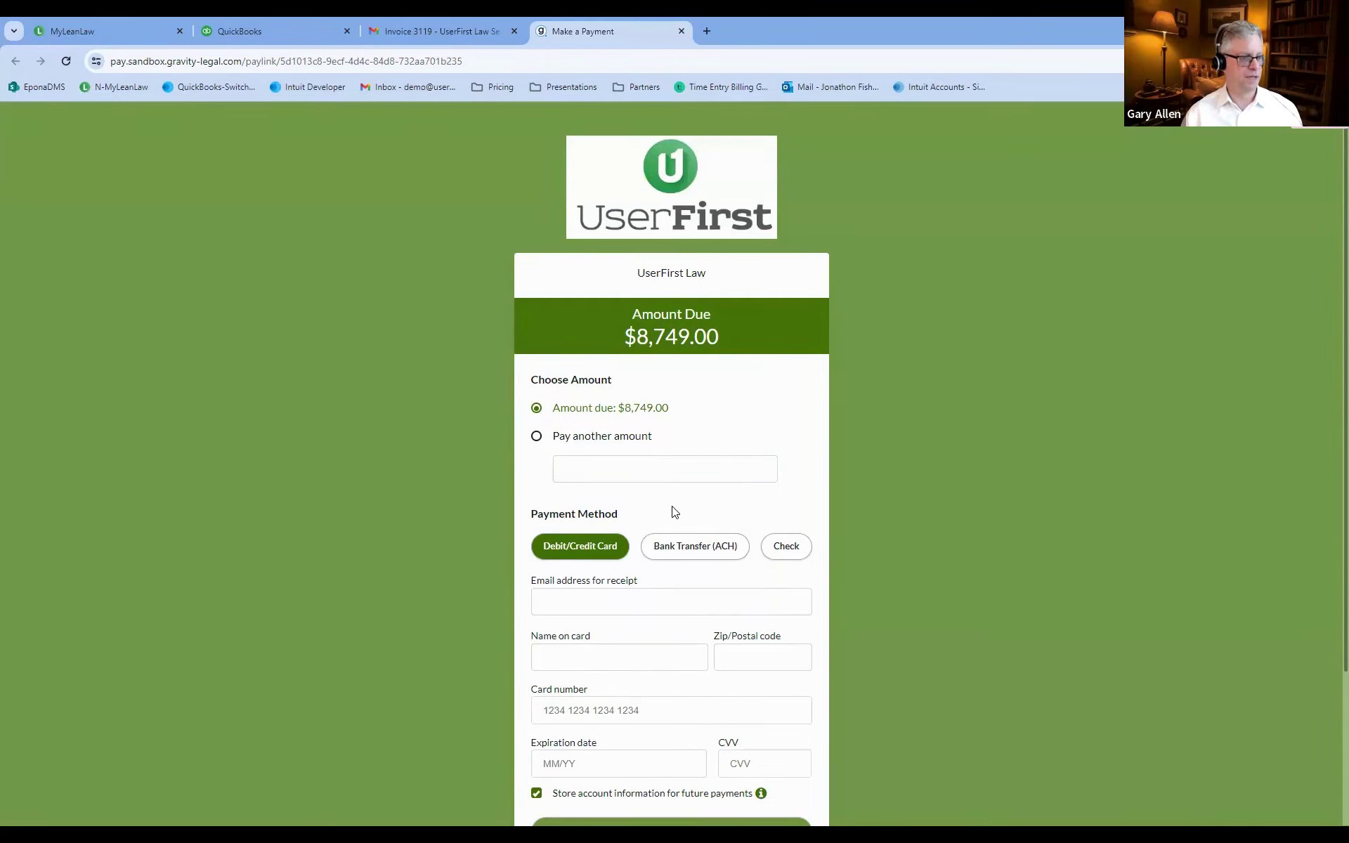
scroll(674, 511, "down", 1)
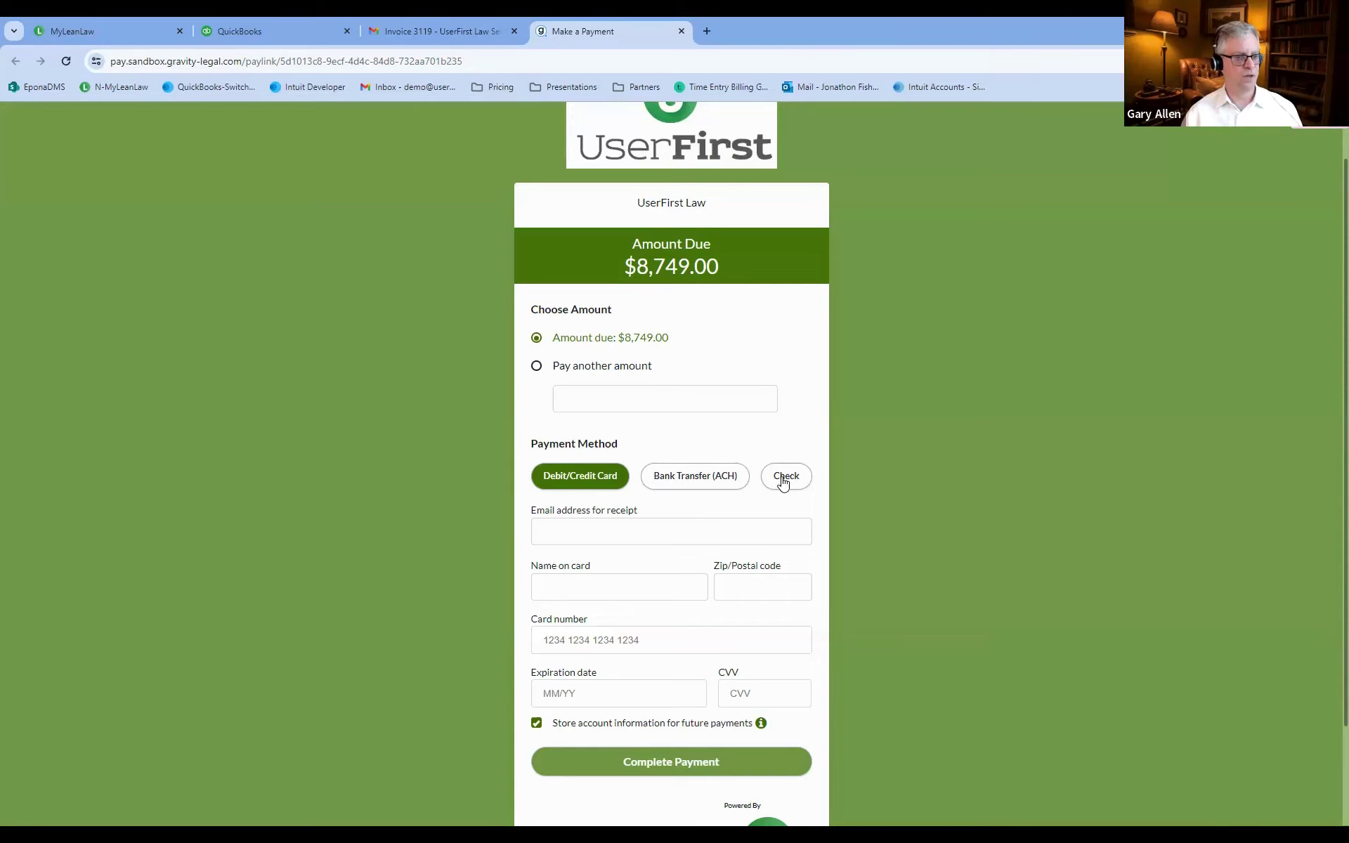
Fill the receipt e-mail from a saved suggestion and enter the cardholder's name.
left_click(593, 529)
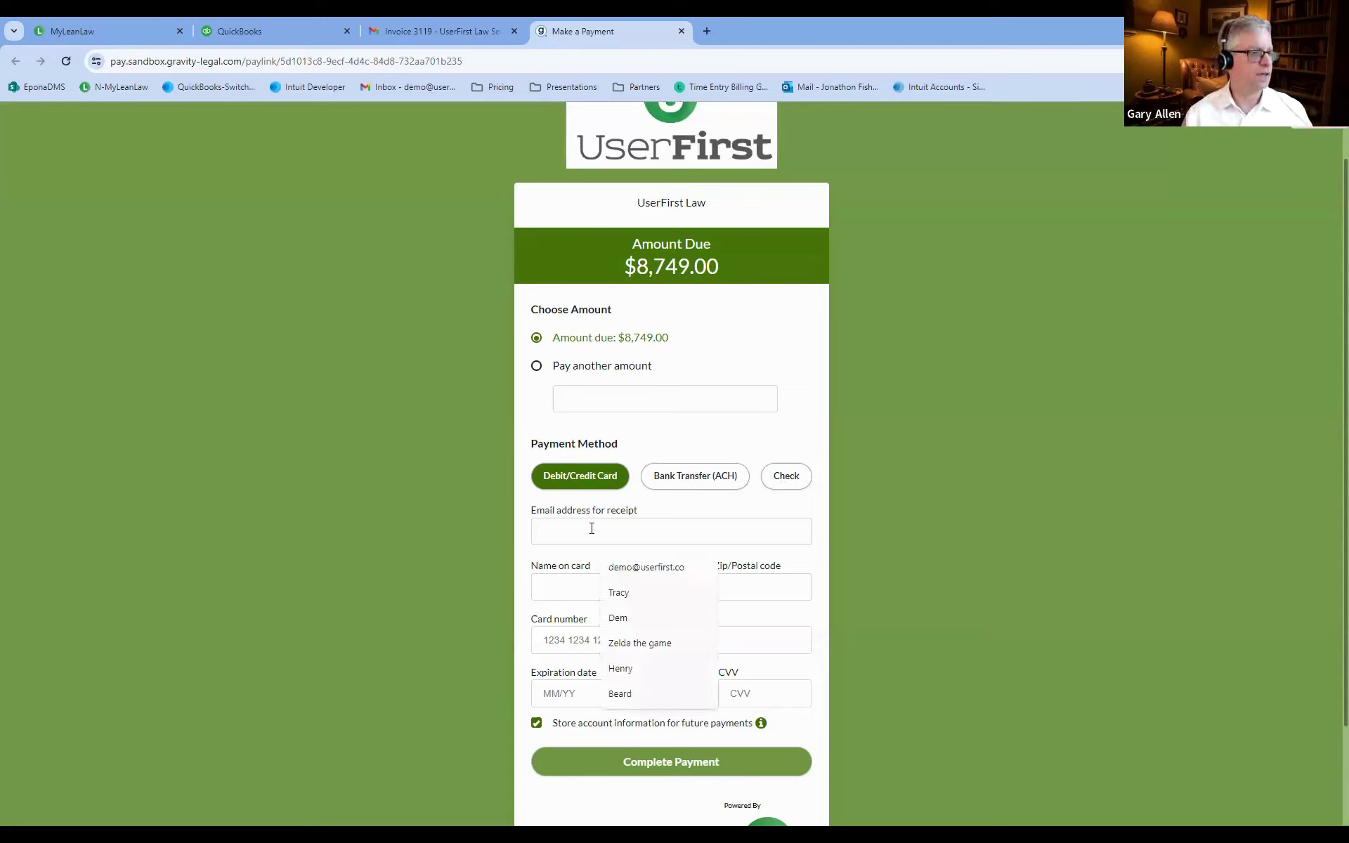
left_click(645, 567)
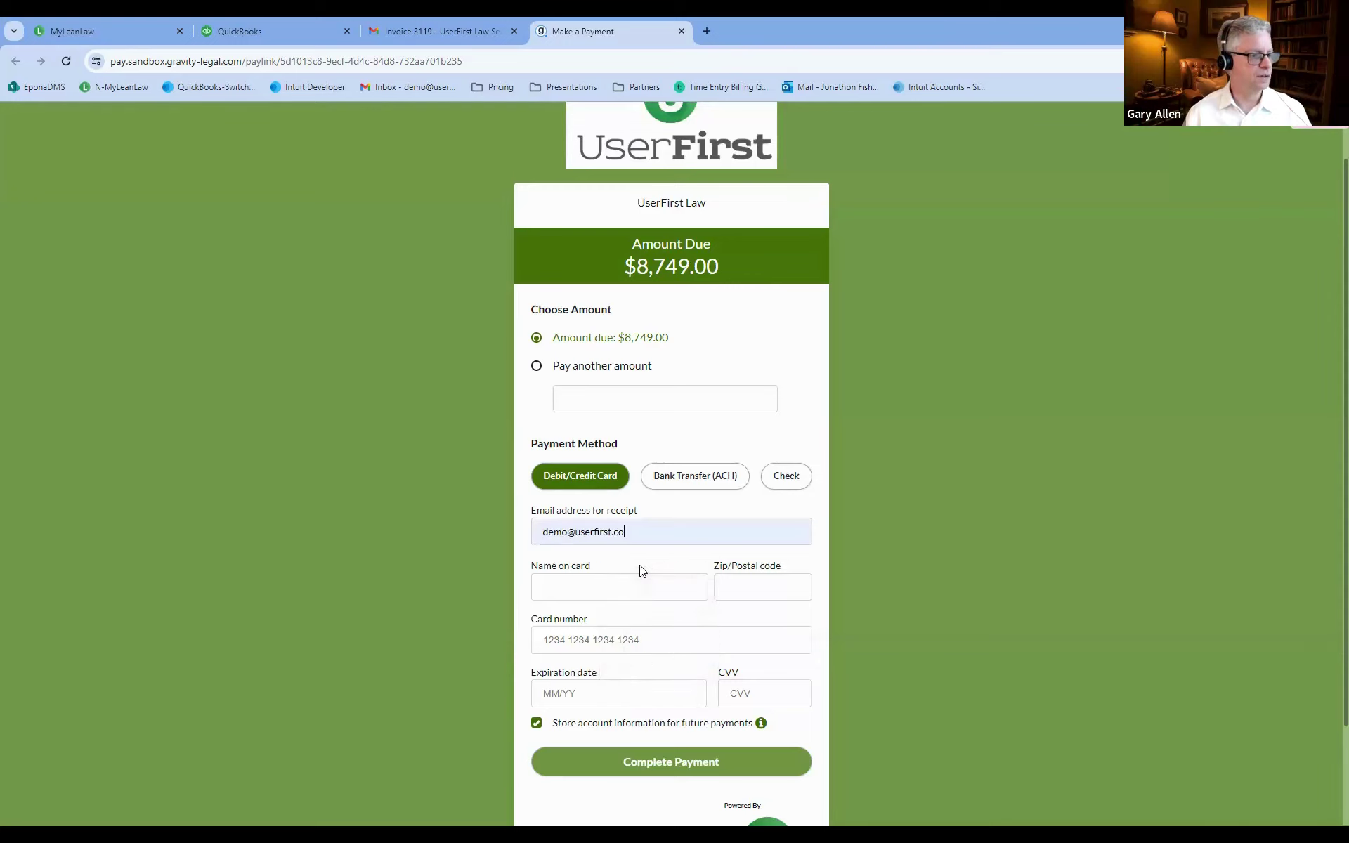
left_click(565, 584)
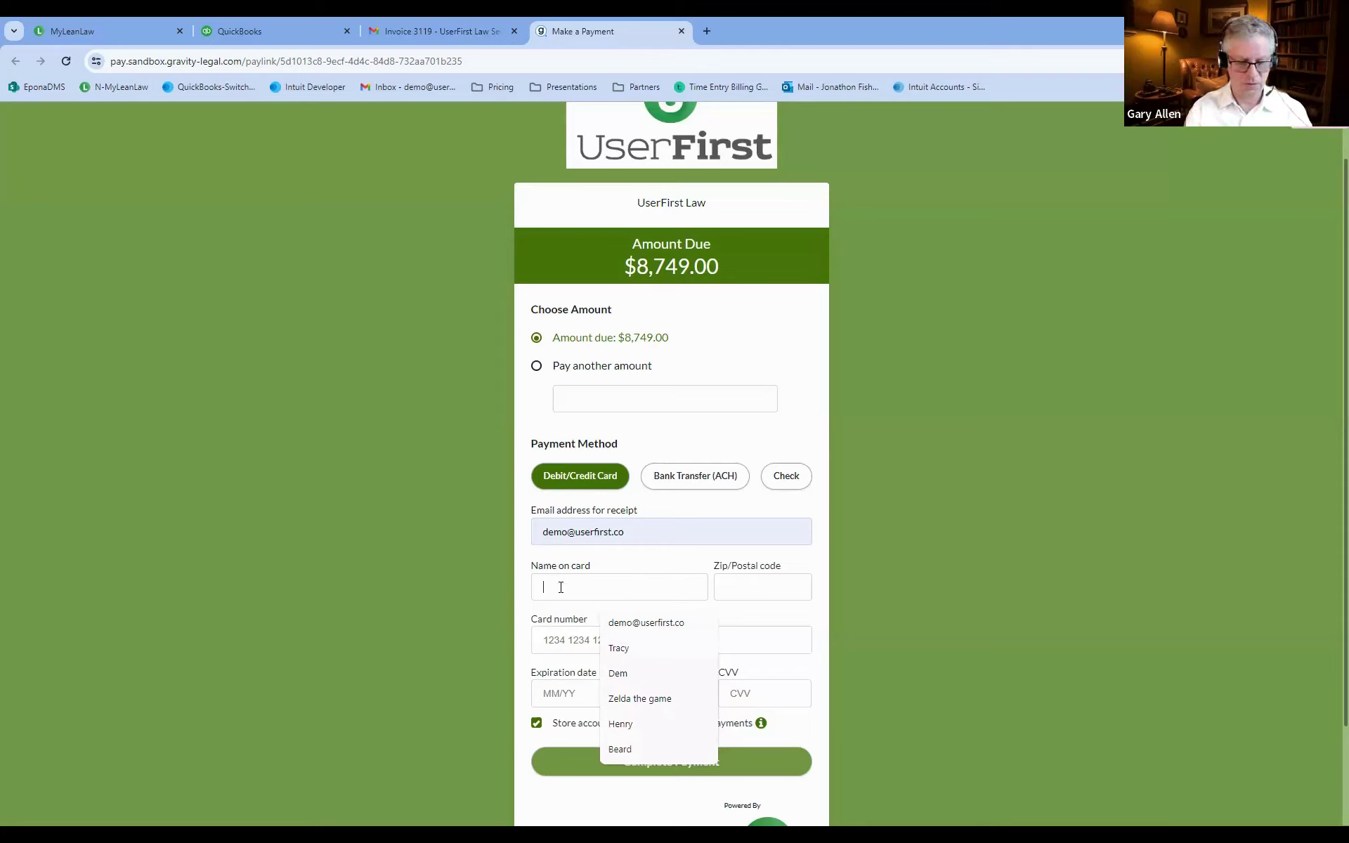
type("Jud")
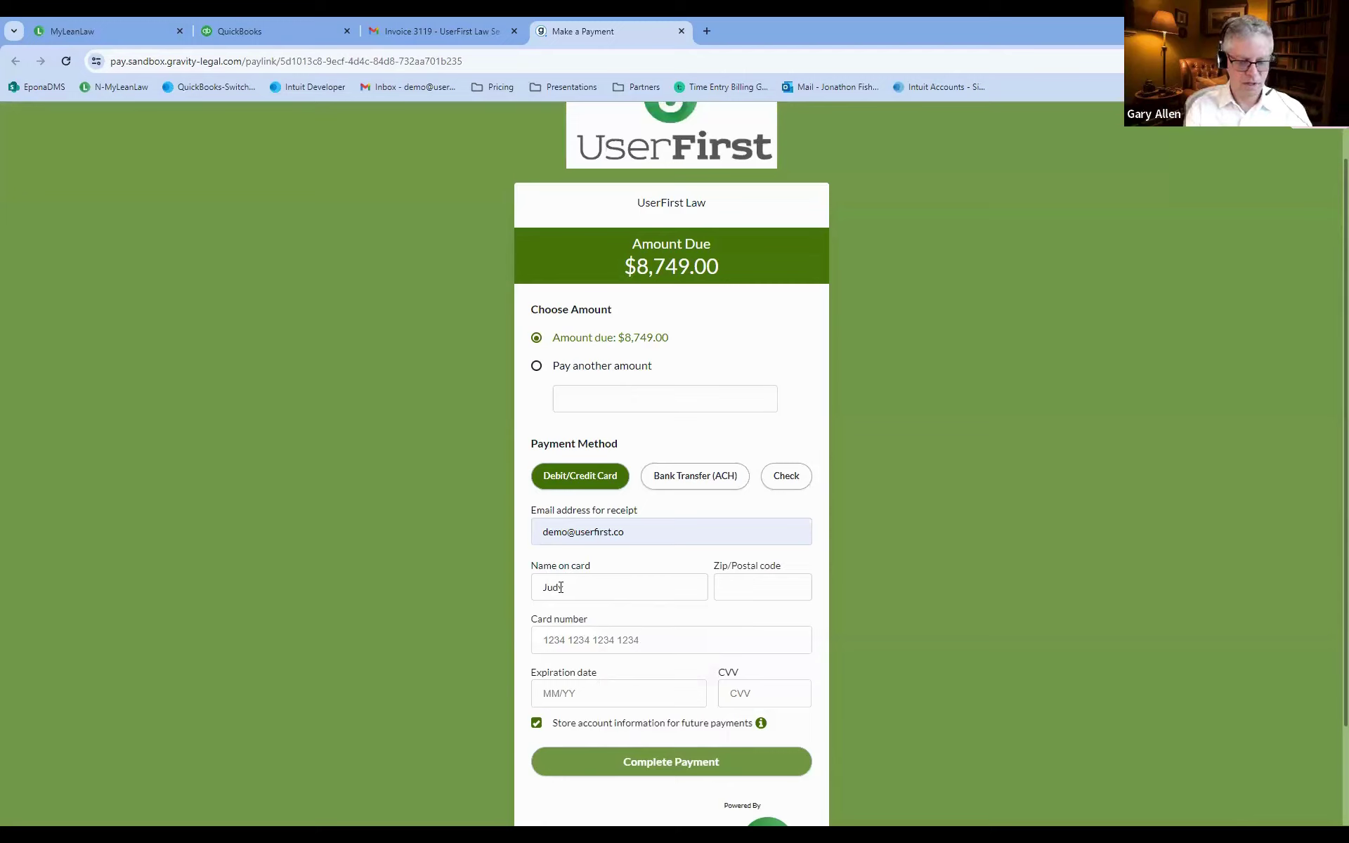
type("33333")
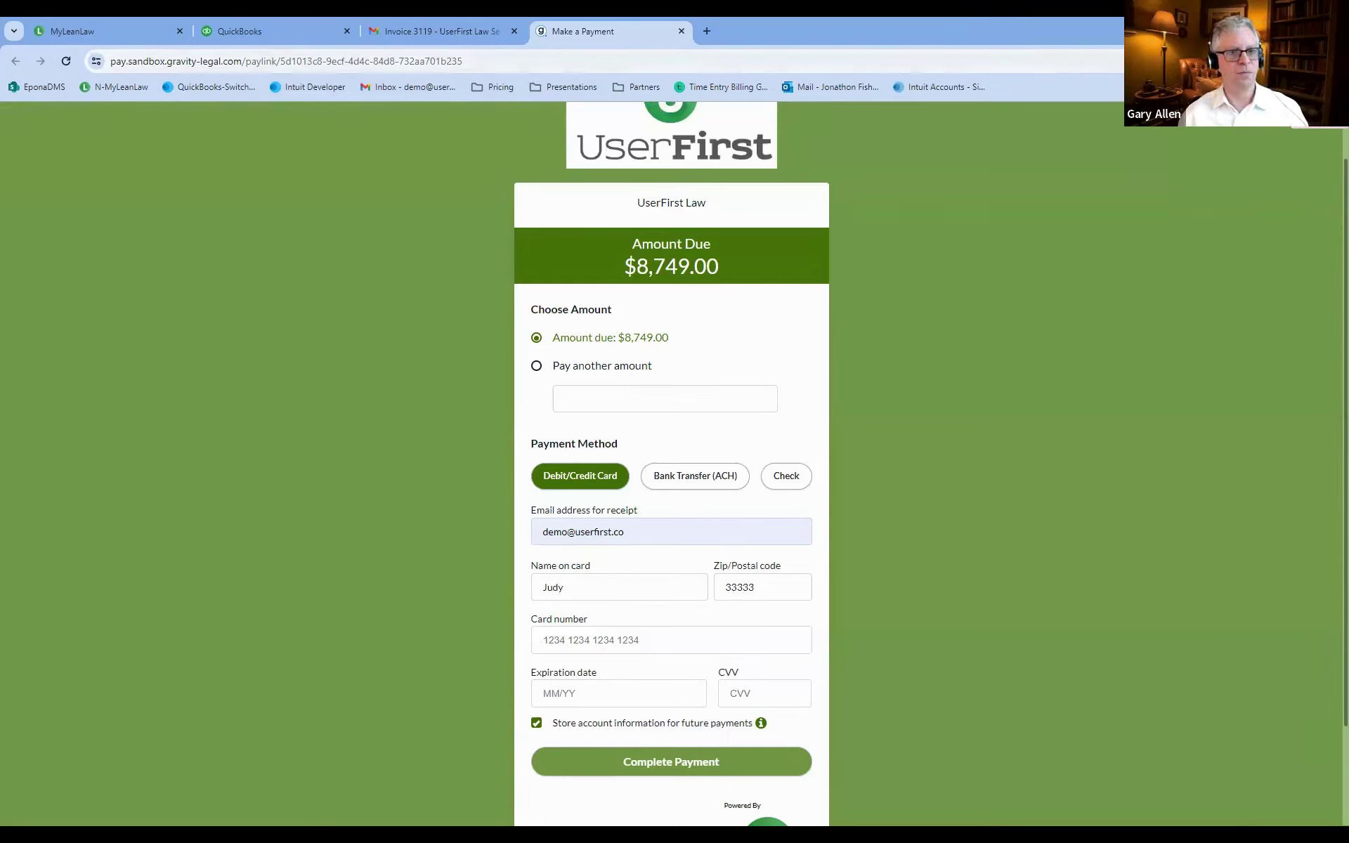
Paste the approved test card number, enter the remaining card details, and submit the $8,749.00 payment.
mouse_move(1341, 421)
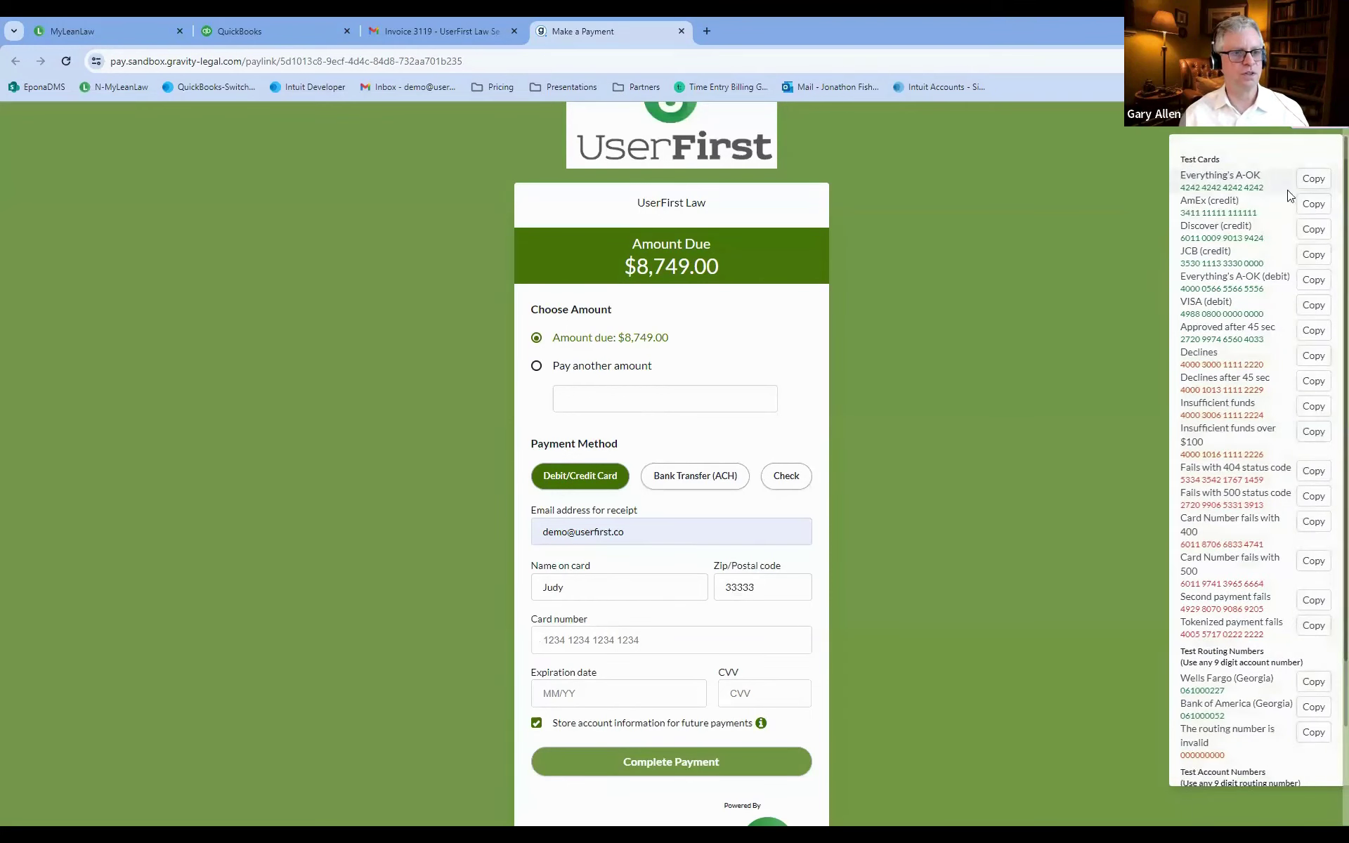
left_click(1314, 178)
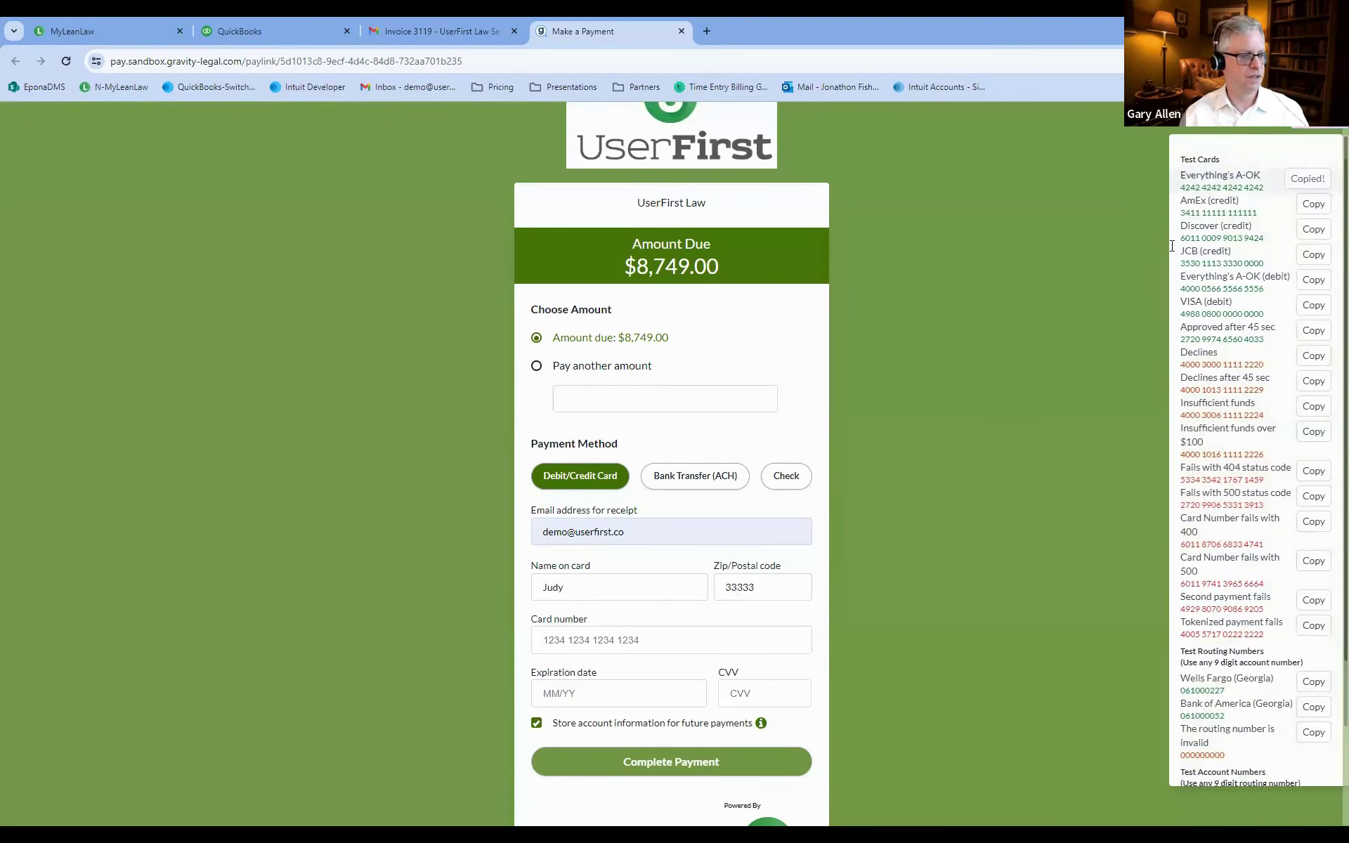
right_click(579, 643)
left_click(624, 487)
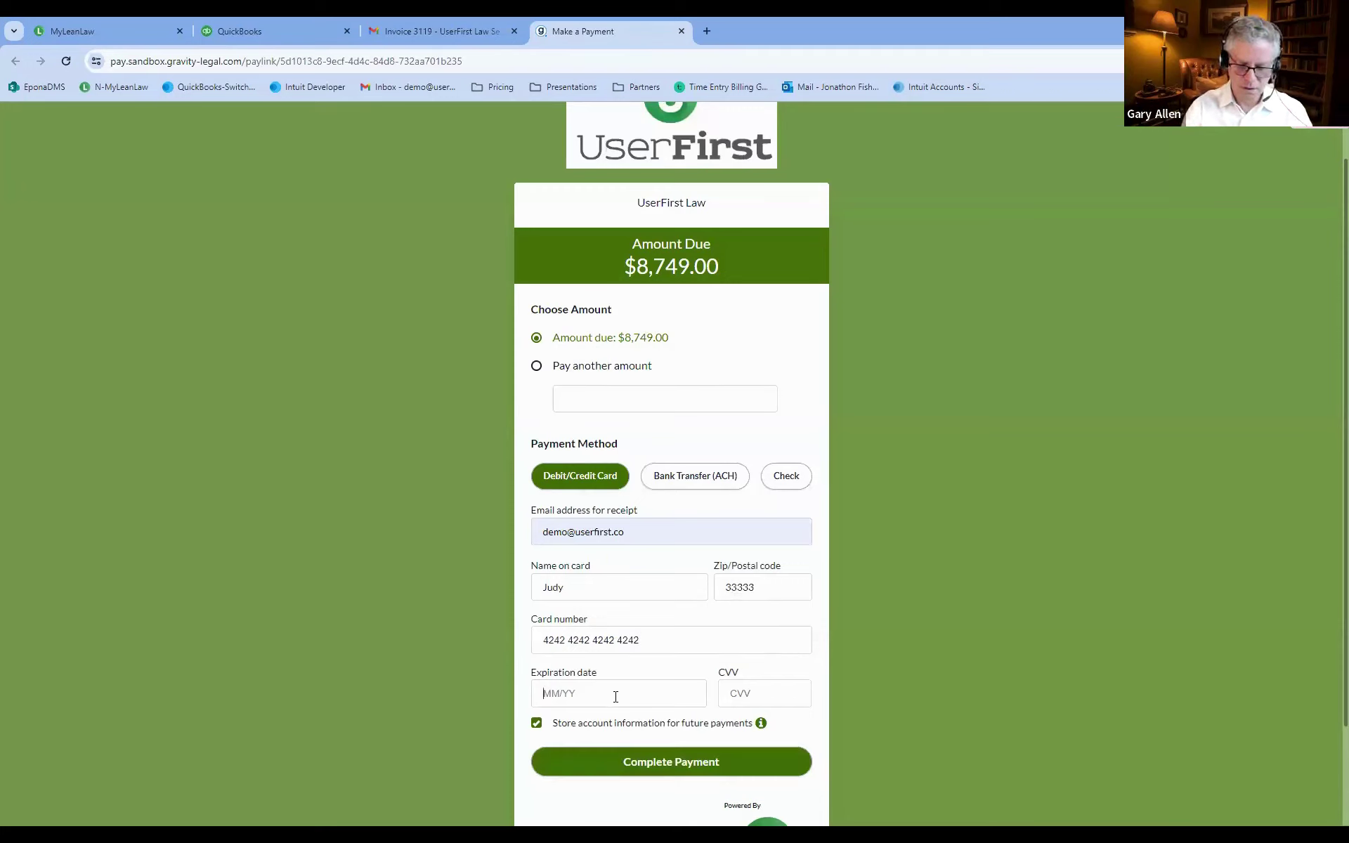
type("10/24")
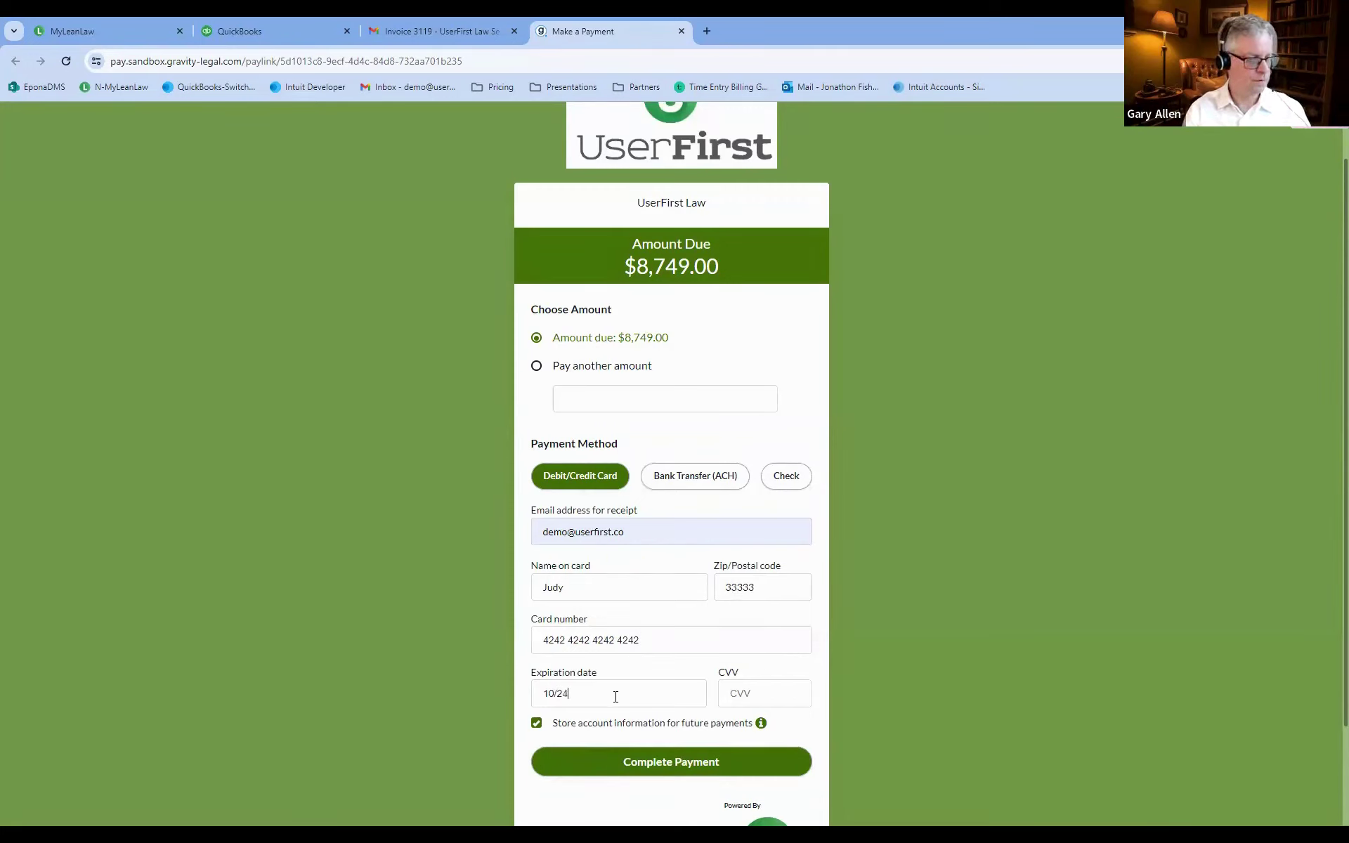
type("333")
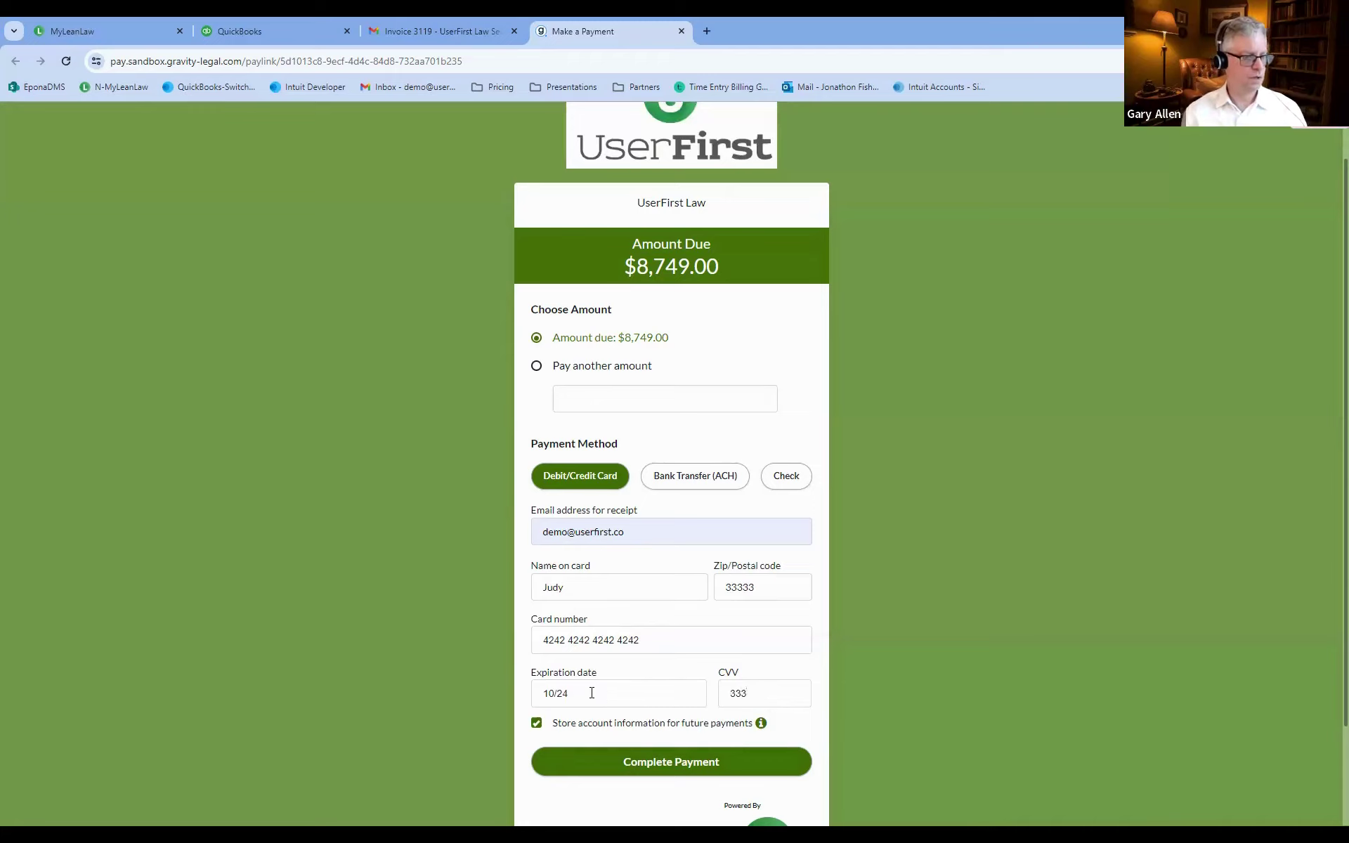
left_click(692, 762)
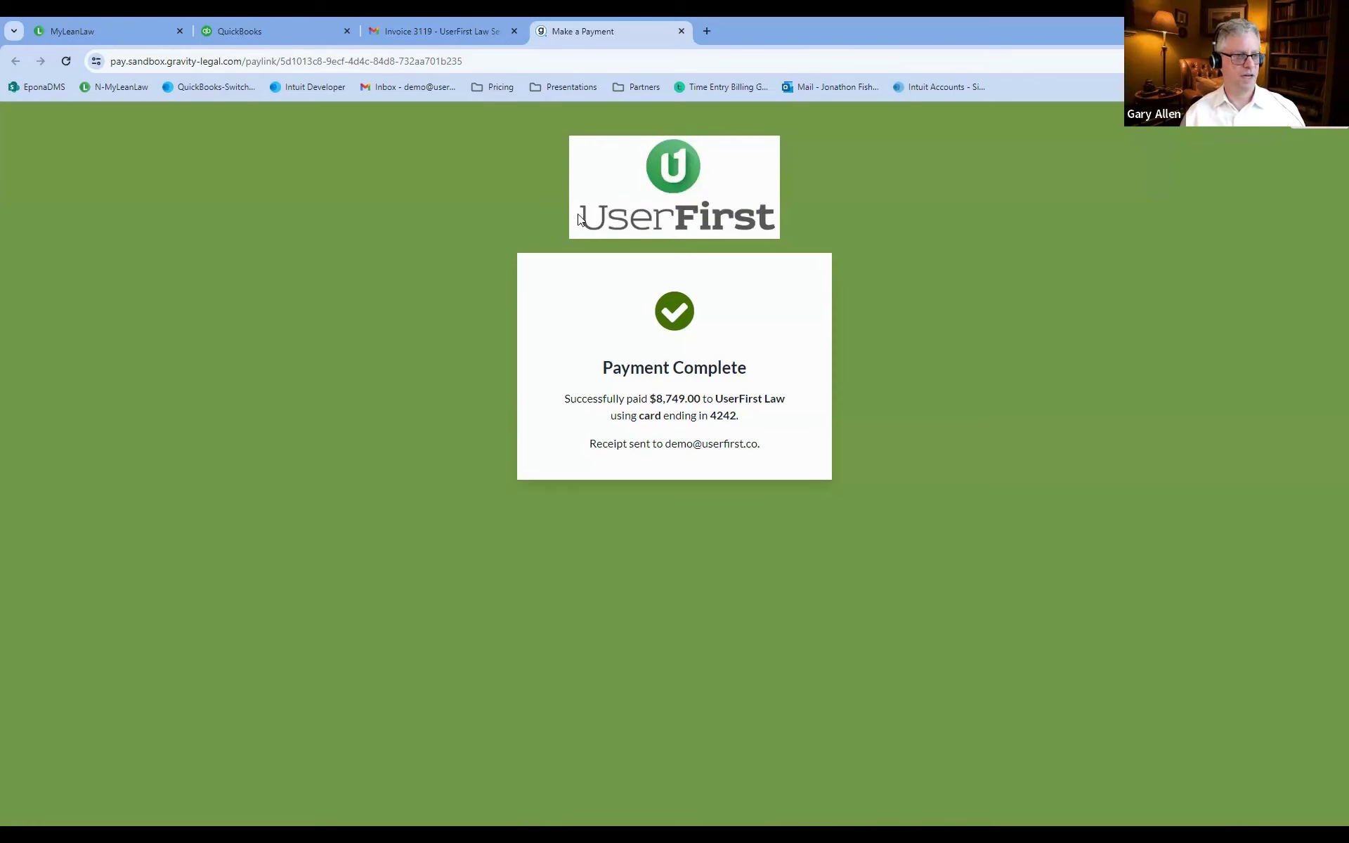
Check the refreshed Gmail inbox for new mail, then return to the LeanLaw tab.
left_click(398, 33)
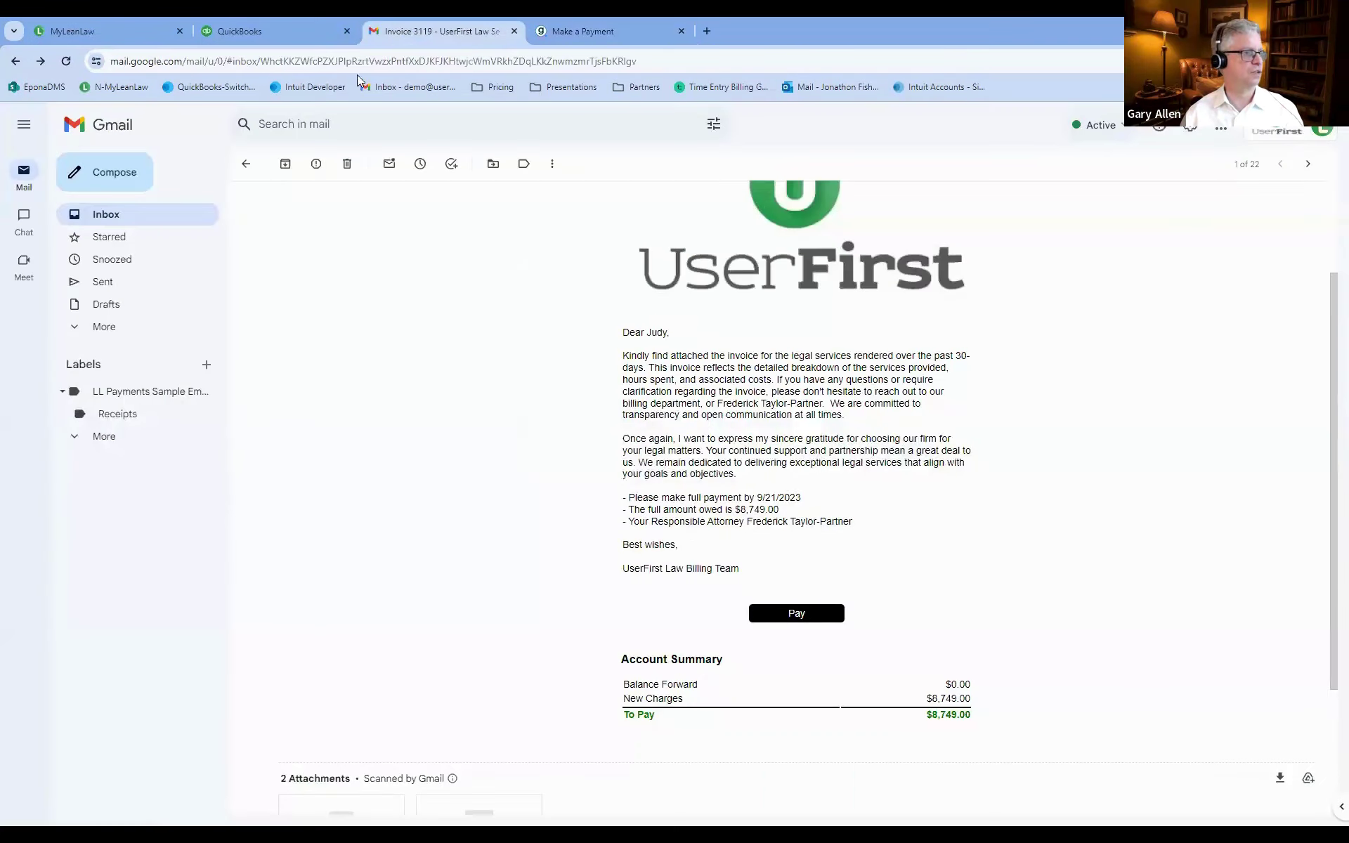
left_click(103, 216)
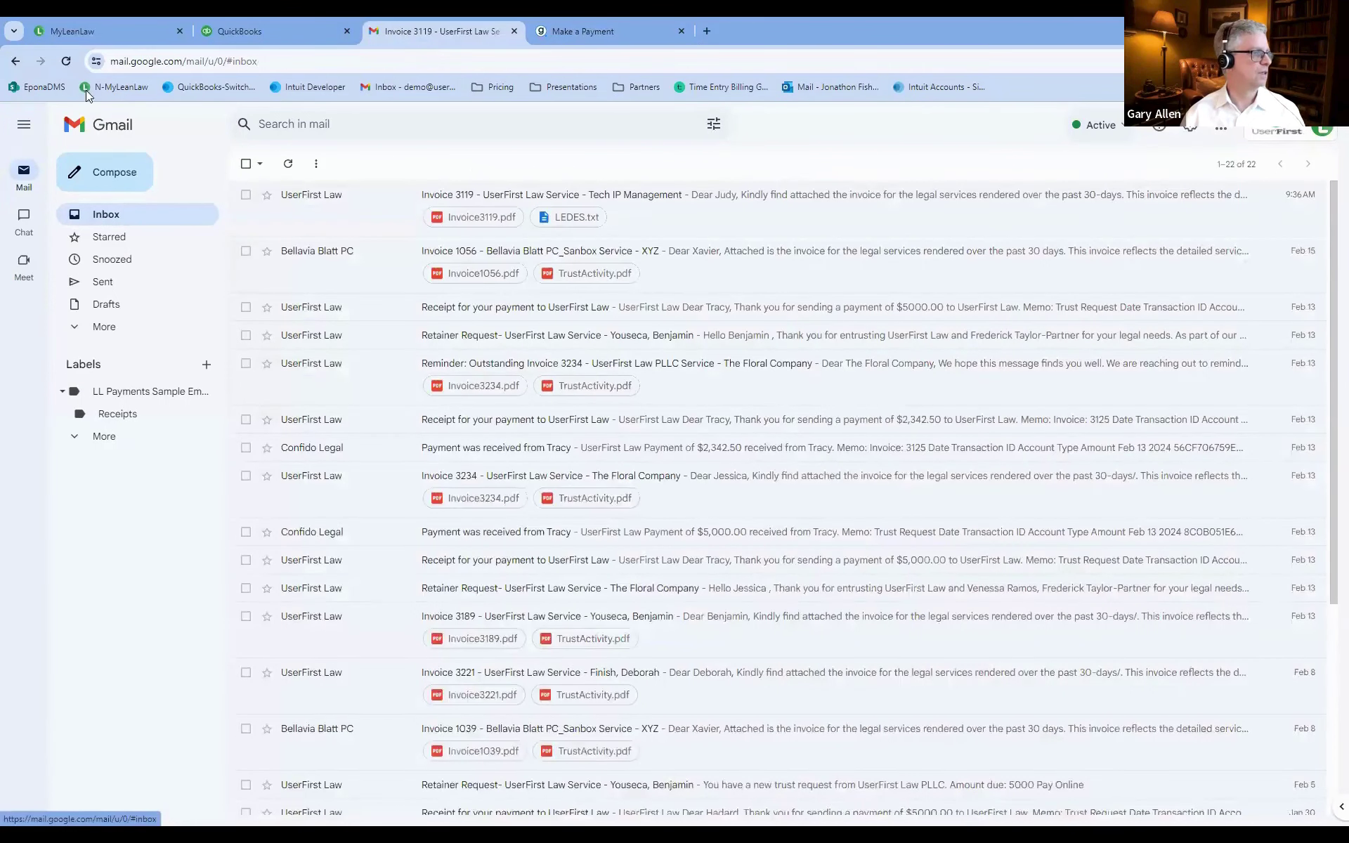
left_click(66, 62)
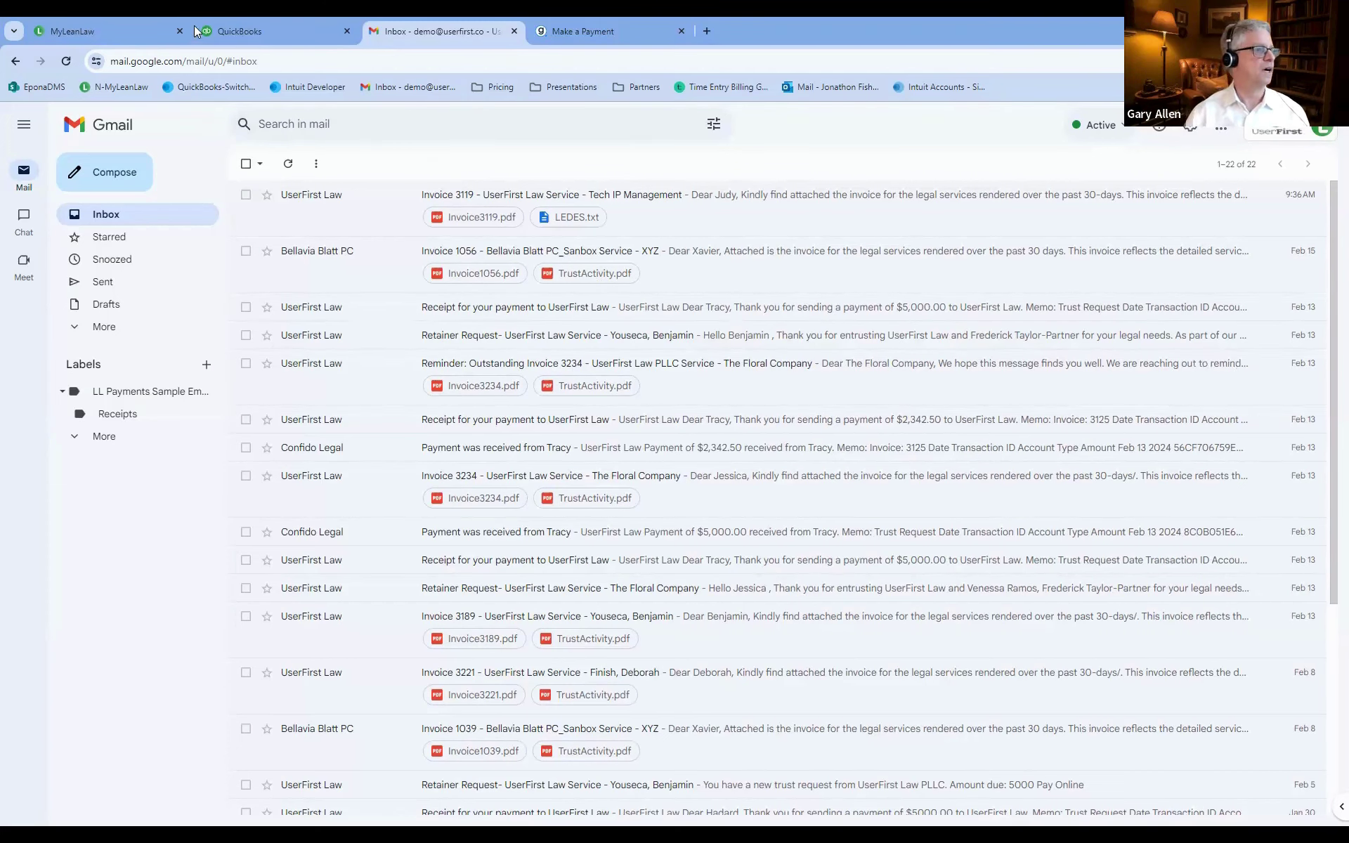
left_click(113, 31)
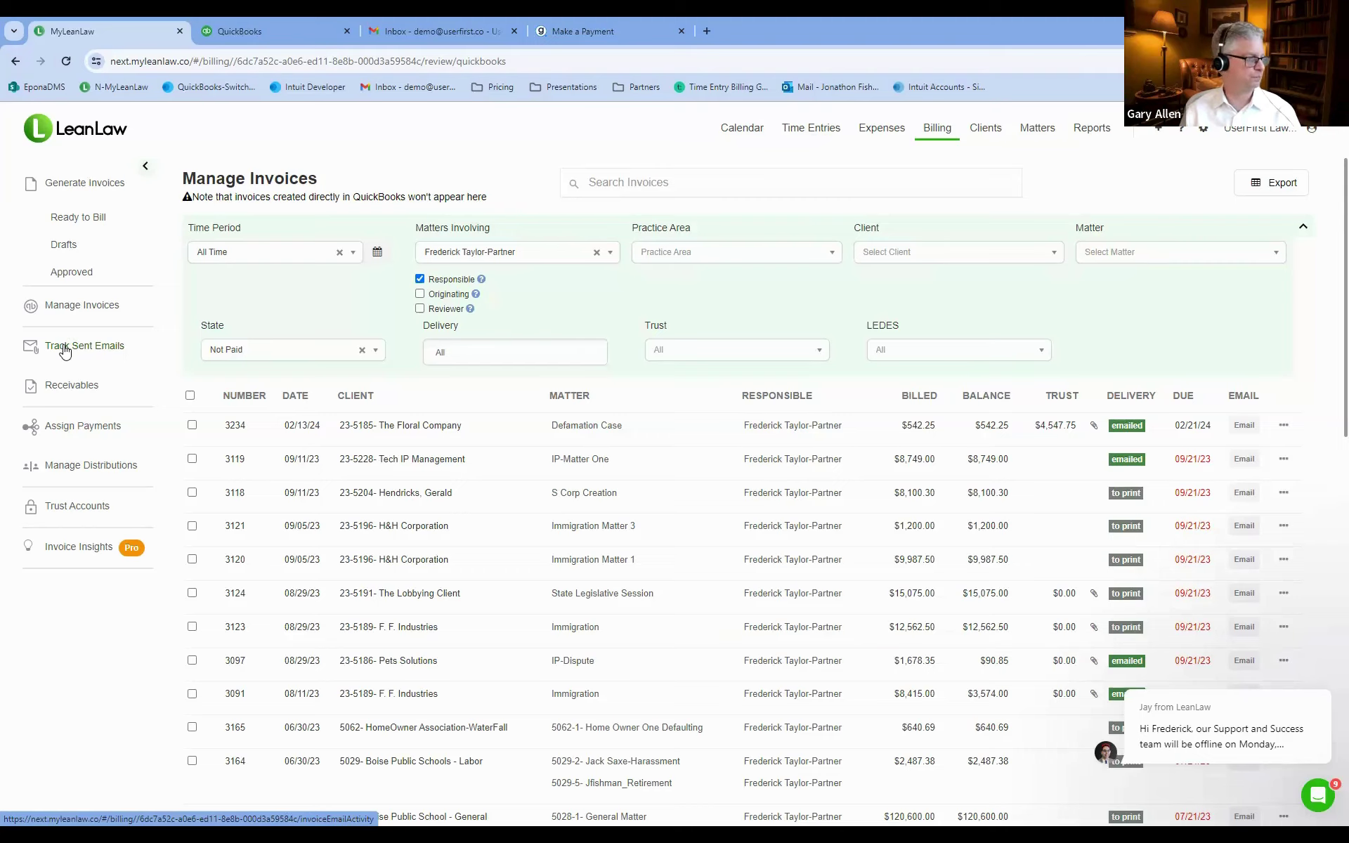
Open Track Sent Emails and scroll through the sent invoice emails with their Opened, Clicked and Delivered statuses.
left_click(63, 351)
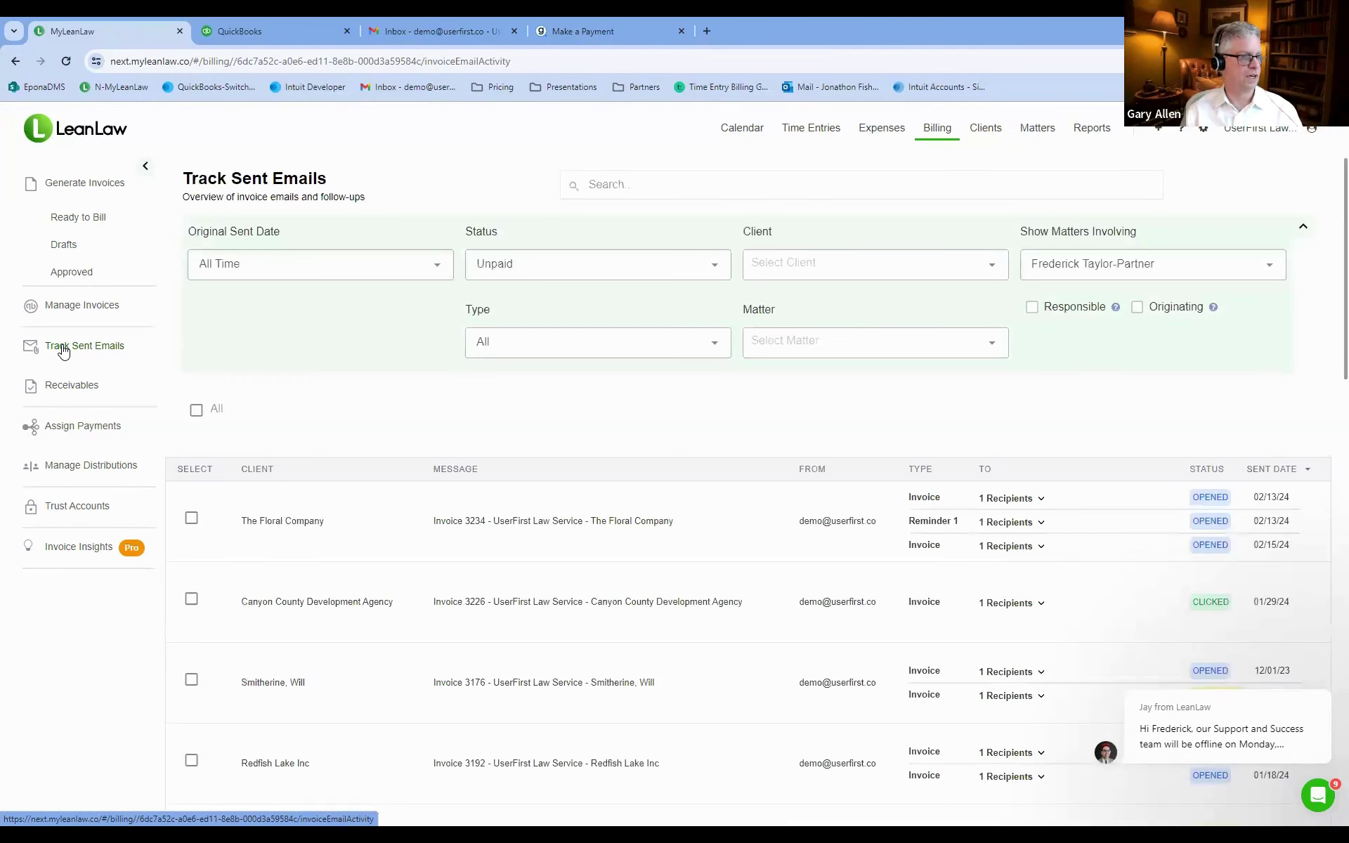
scroll(391, 361, "down", 1)
scroll(392, 361, "down", 2)
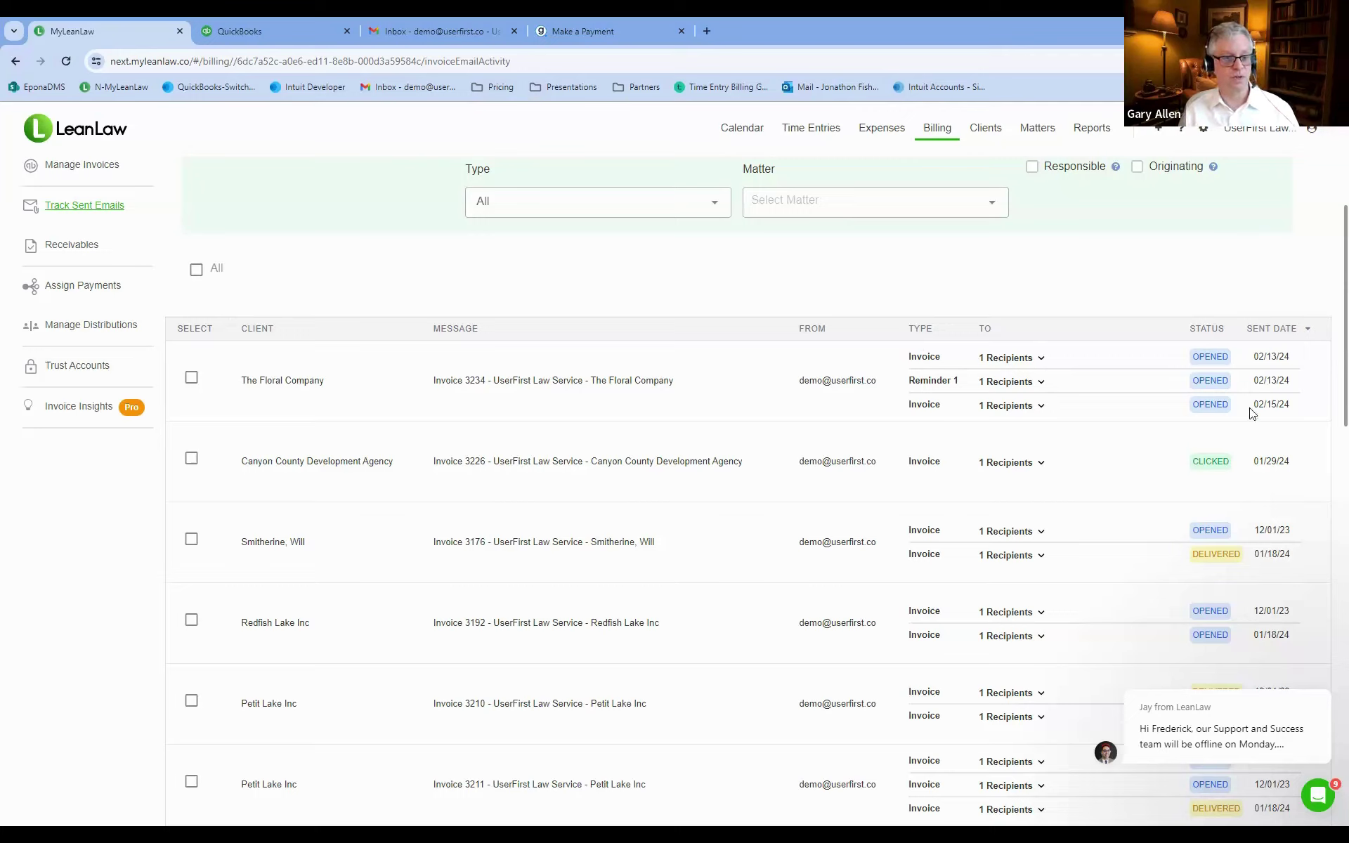
scroll(1212, 461, "down", 3)
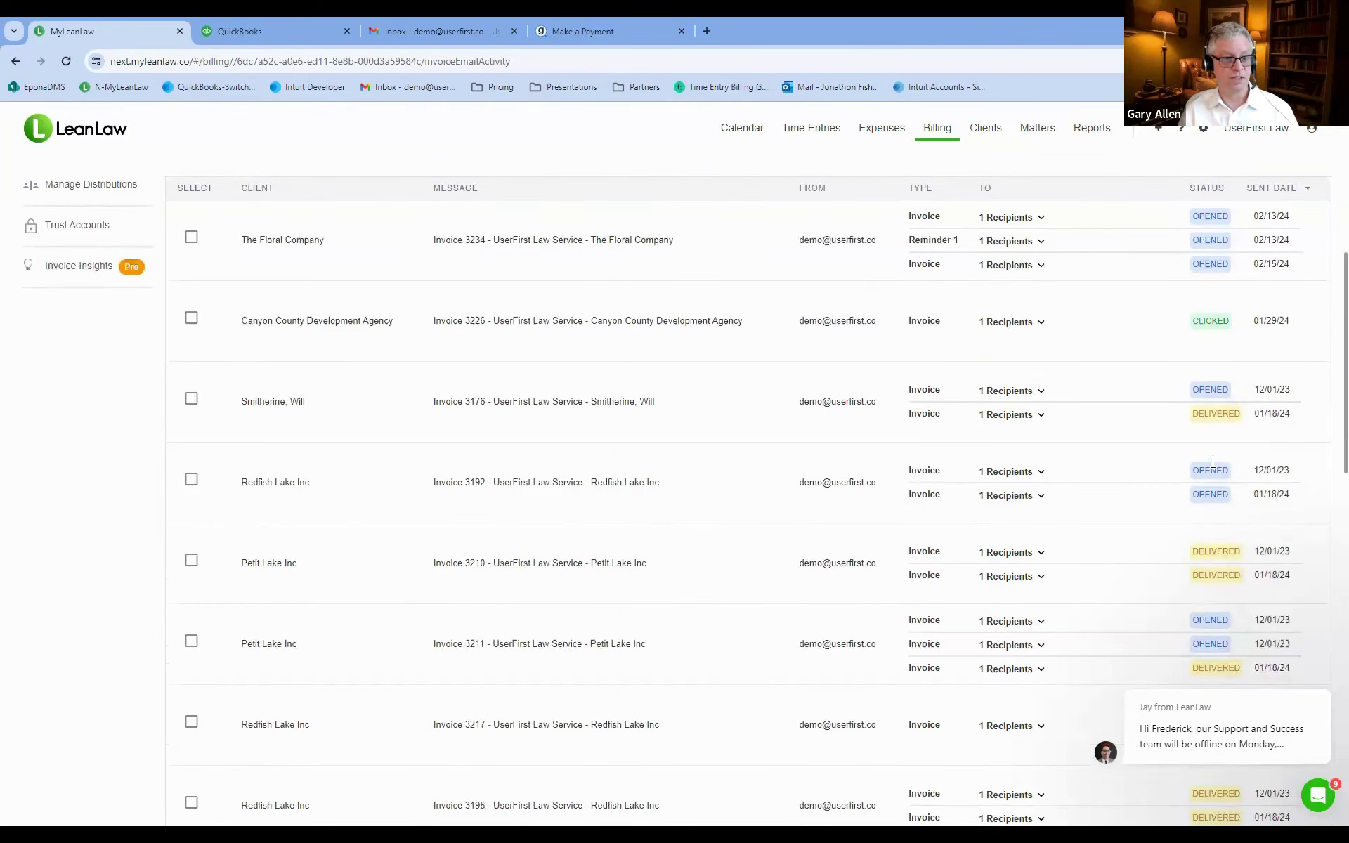
scroll(1214, 468, "down", 12)
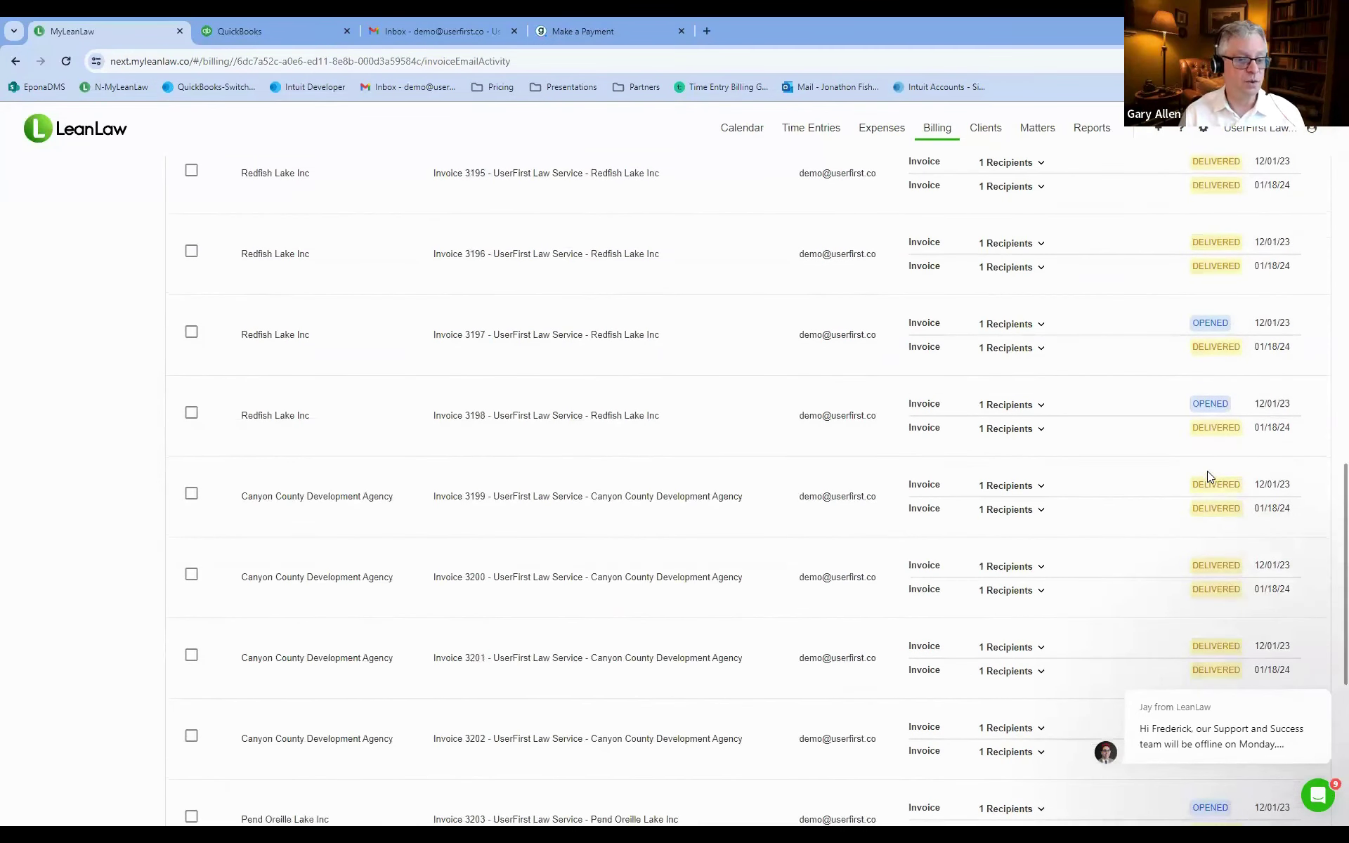
scroll(1207, 471, "down", 3)
scroll(1207, 471, "up", 12)
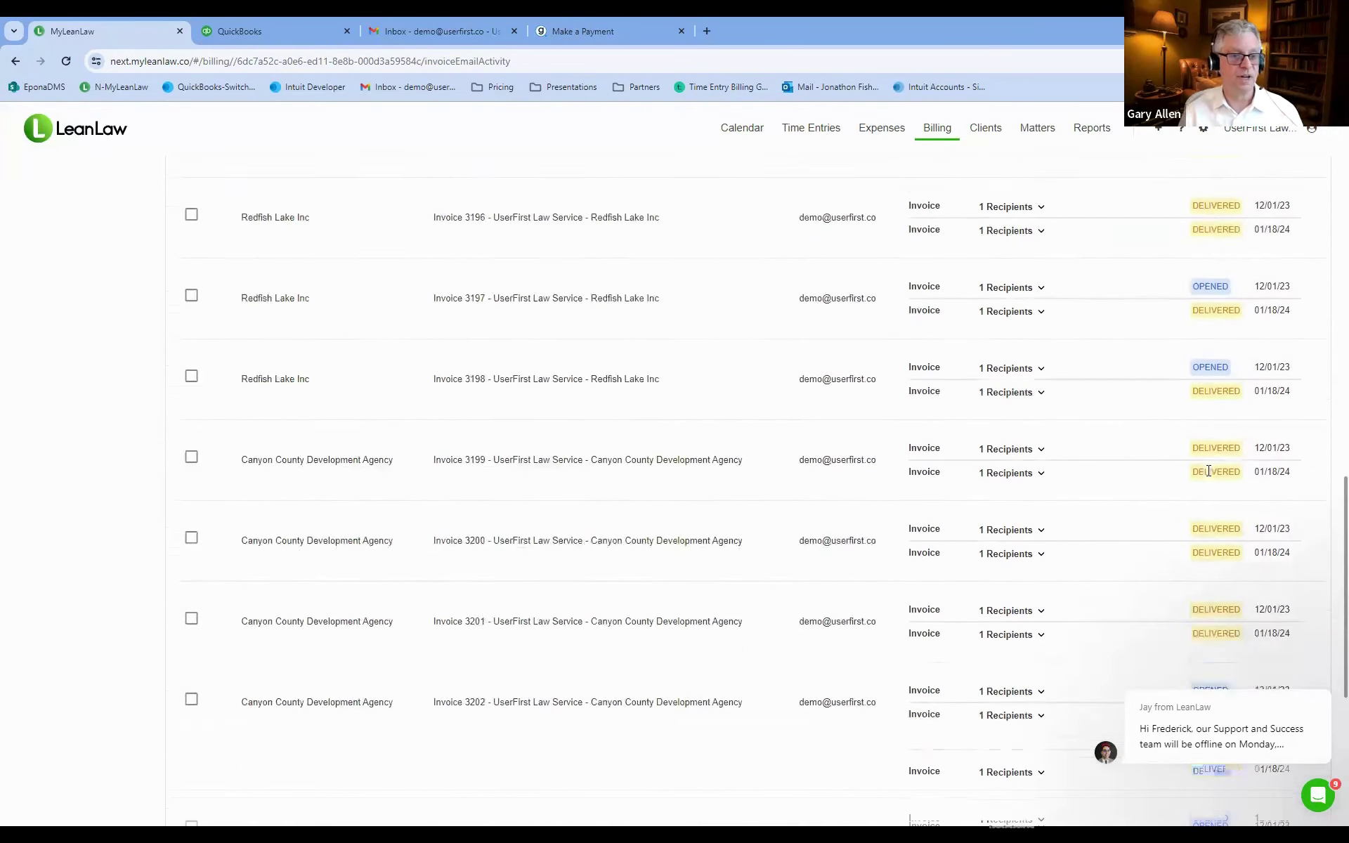
scroll(1214, 471, "up", 8)
scroll(1211, 465, "down", 1)
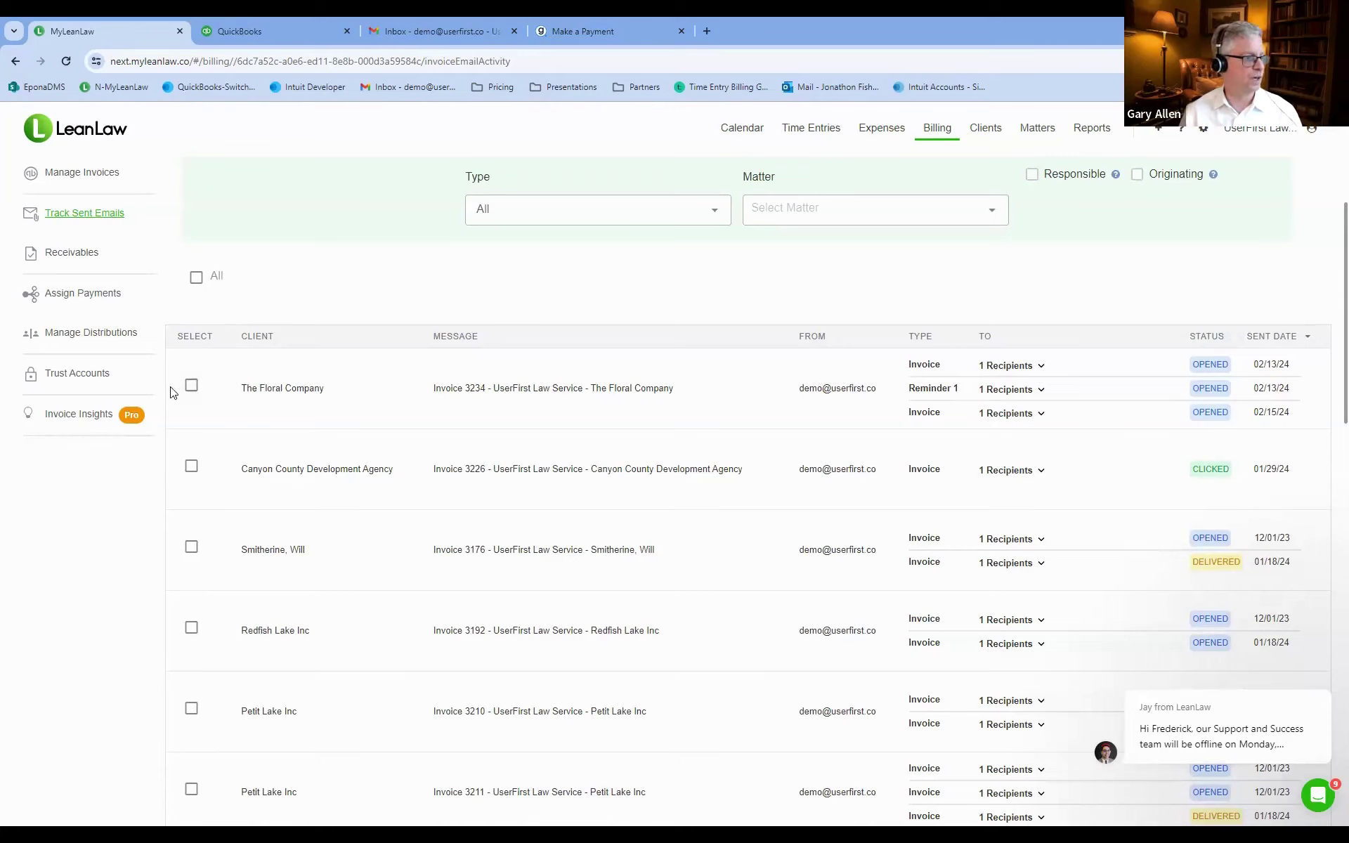
Send The Floral Company another reminder for Invoice 3234 and check it in Gmail.
left_click(192, 388)
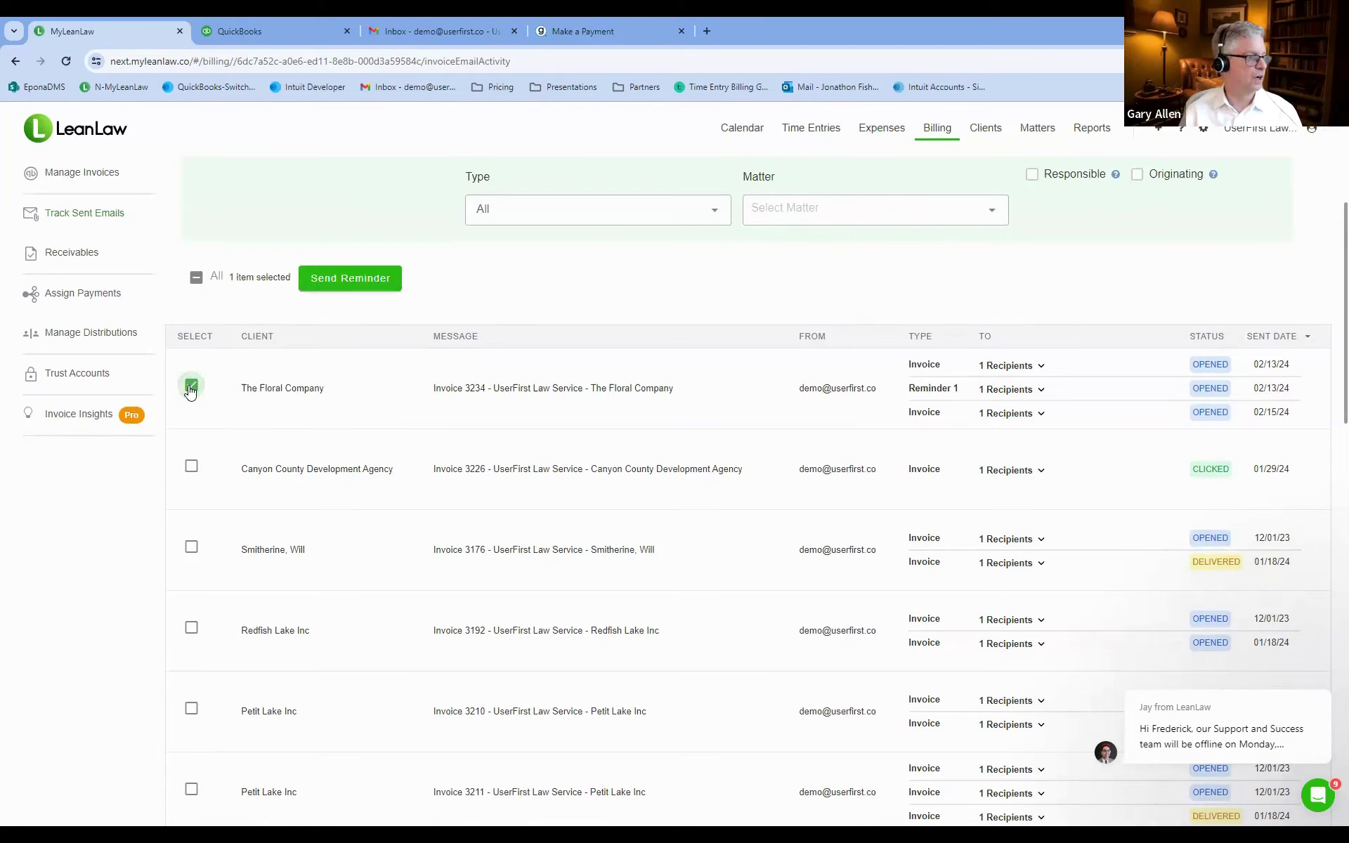
left_click(357, 279)
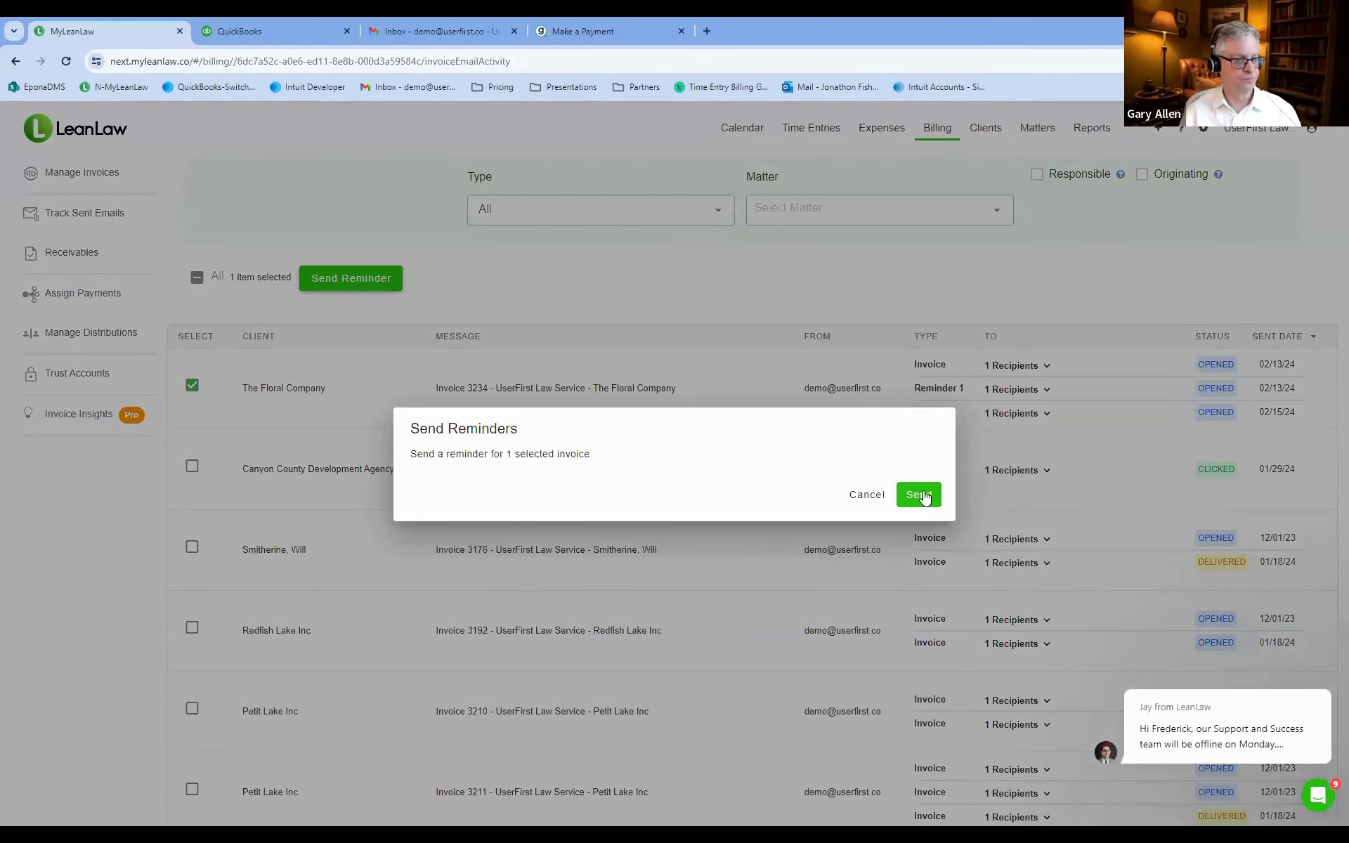
left_click(921, 495)
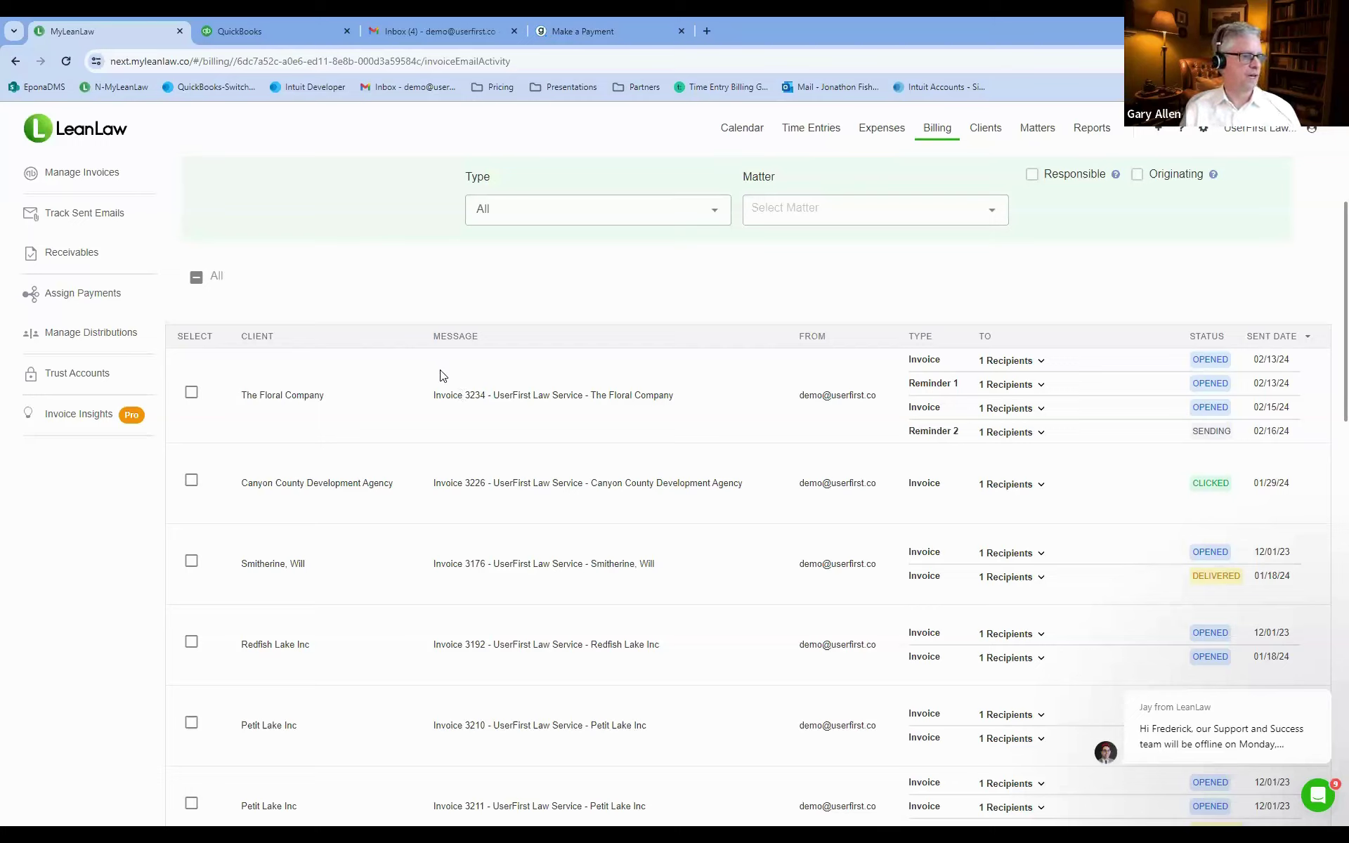
left_click(398, 22)
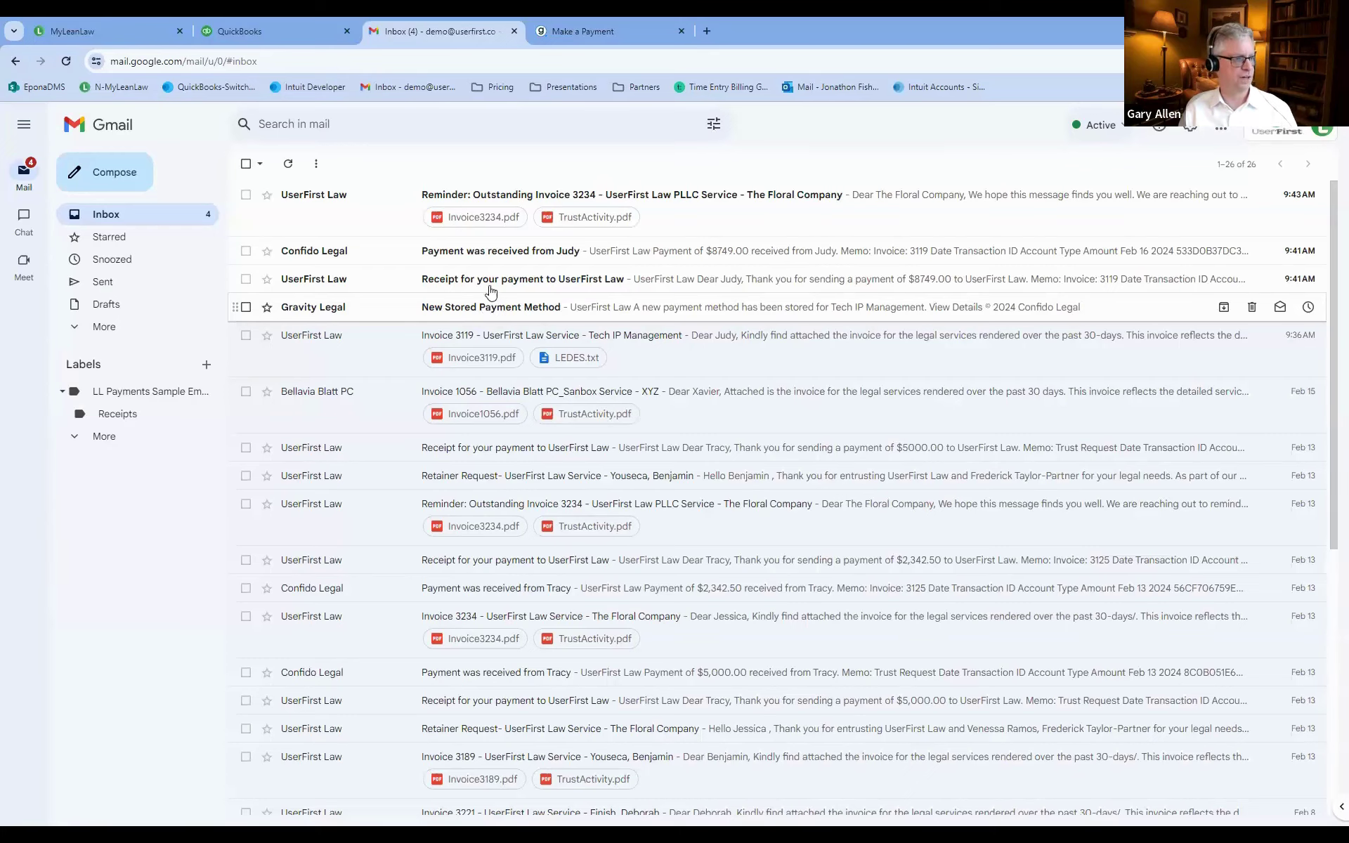
Review the $8,749.00 receipt and Invoice 3119 payment notice, then open the Invoice 3234 reminder.
left_click(487, 281)
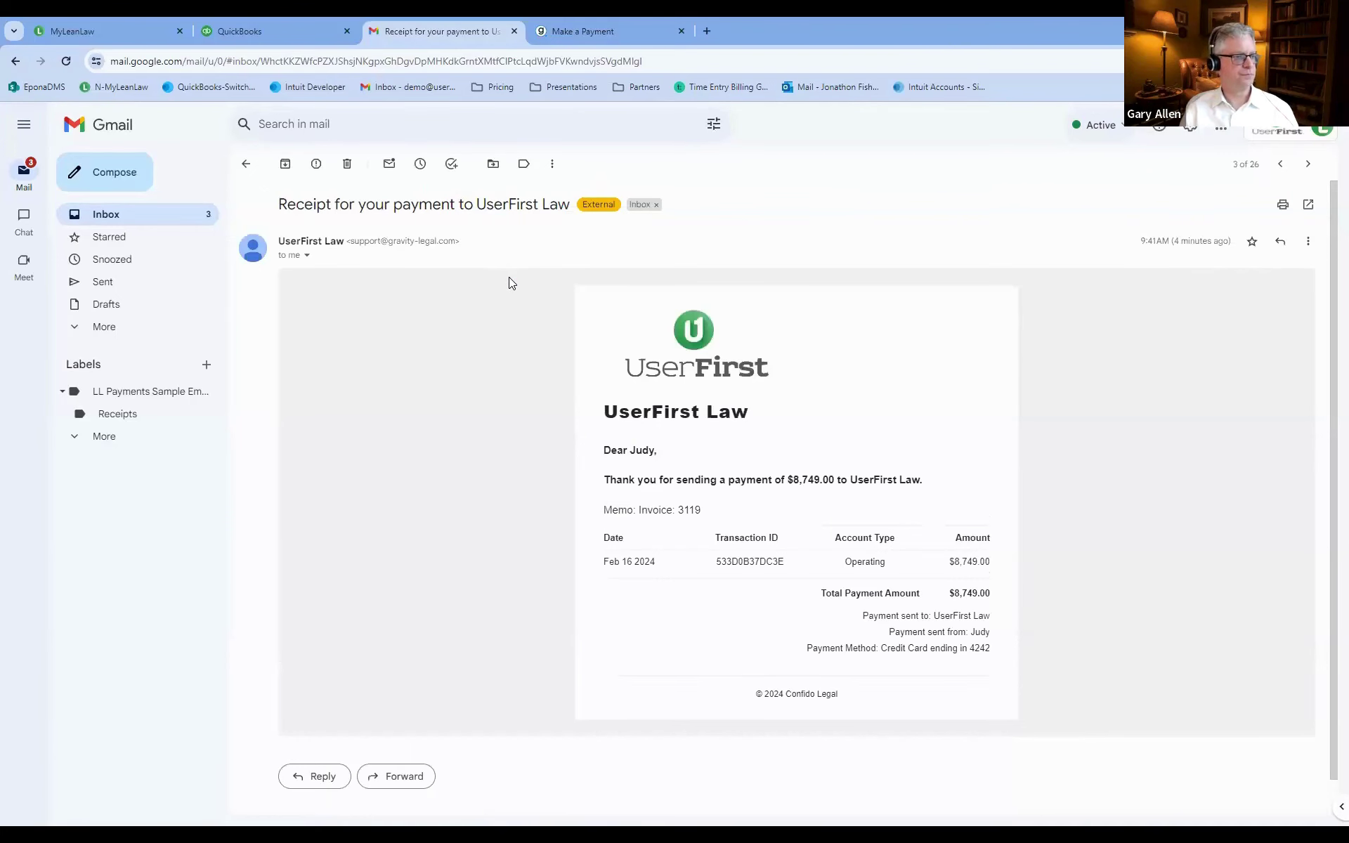
left_click(246, 163)
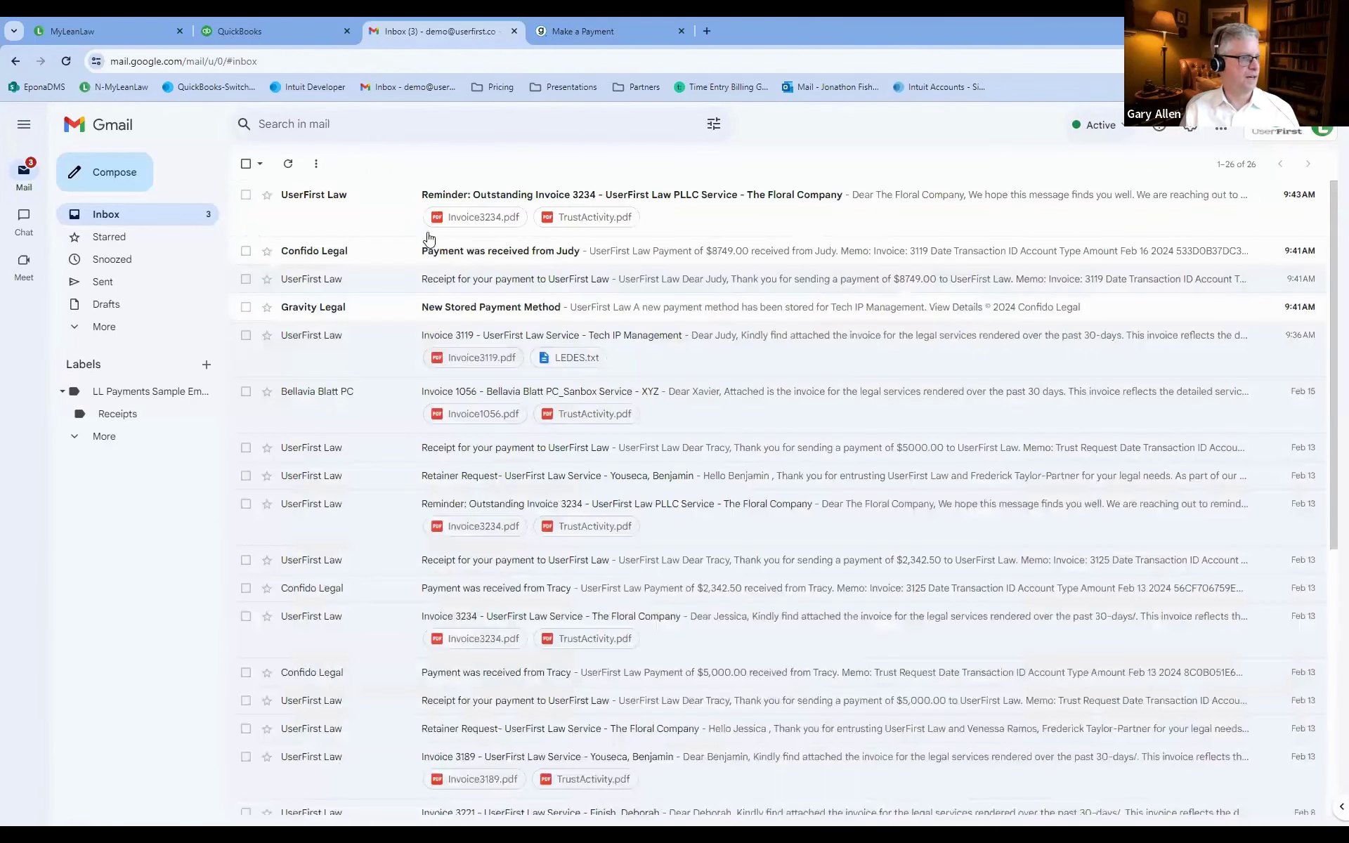
left_click(473, 253)
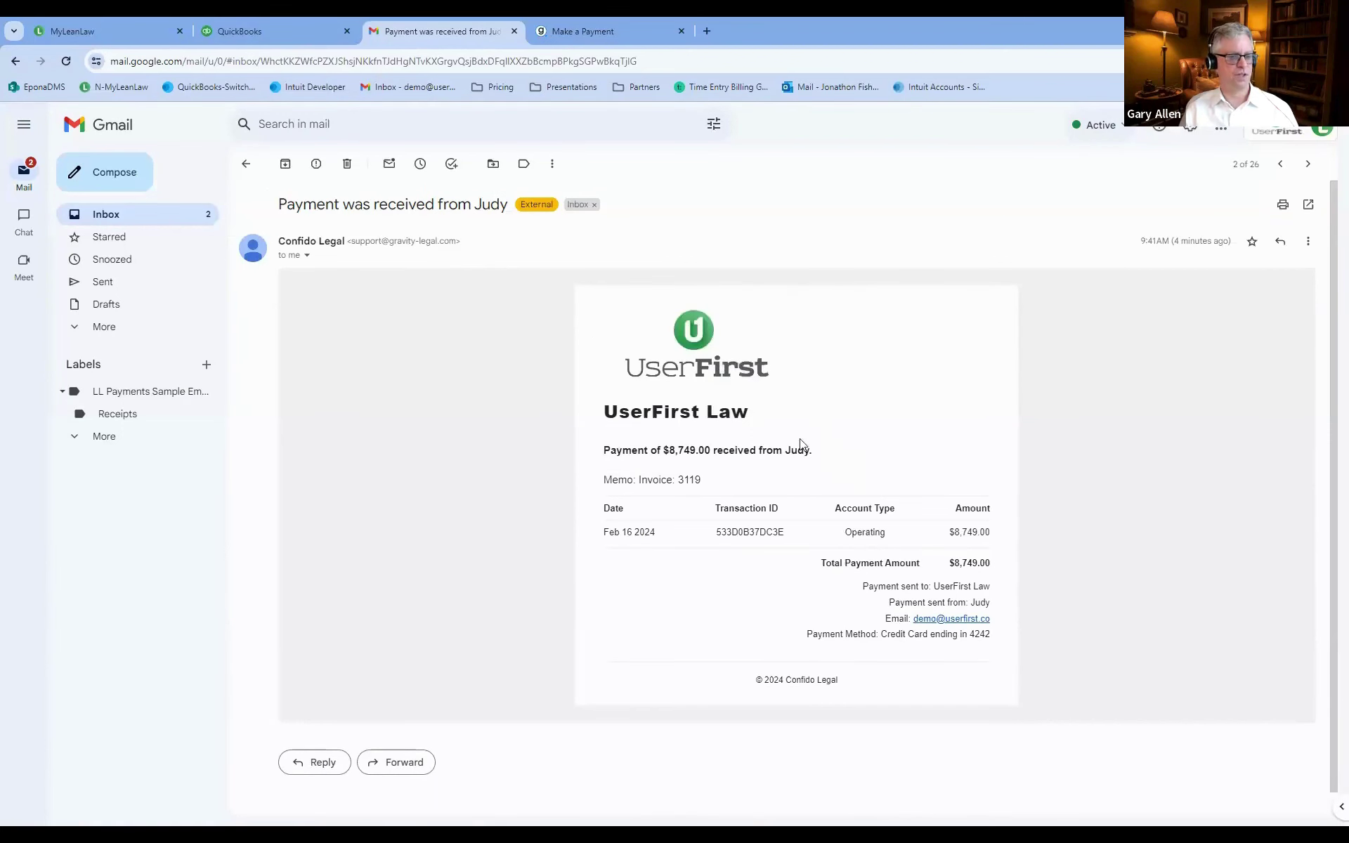
left_click(246, 163)
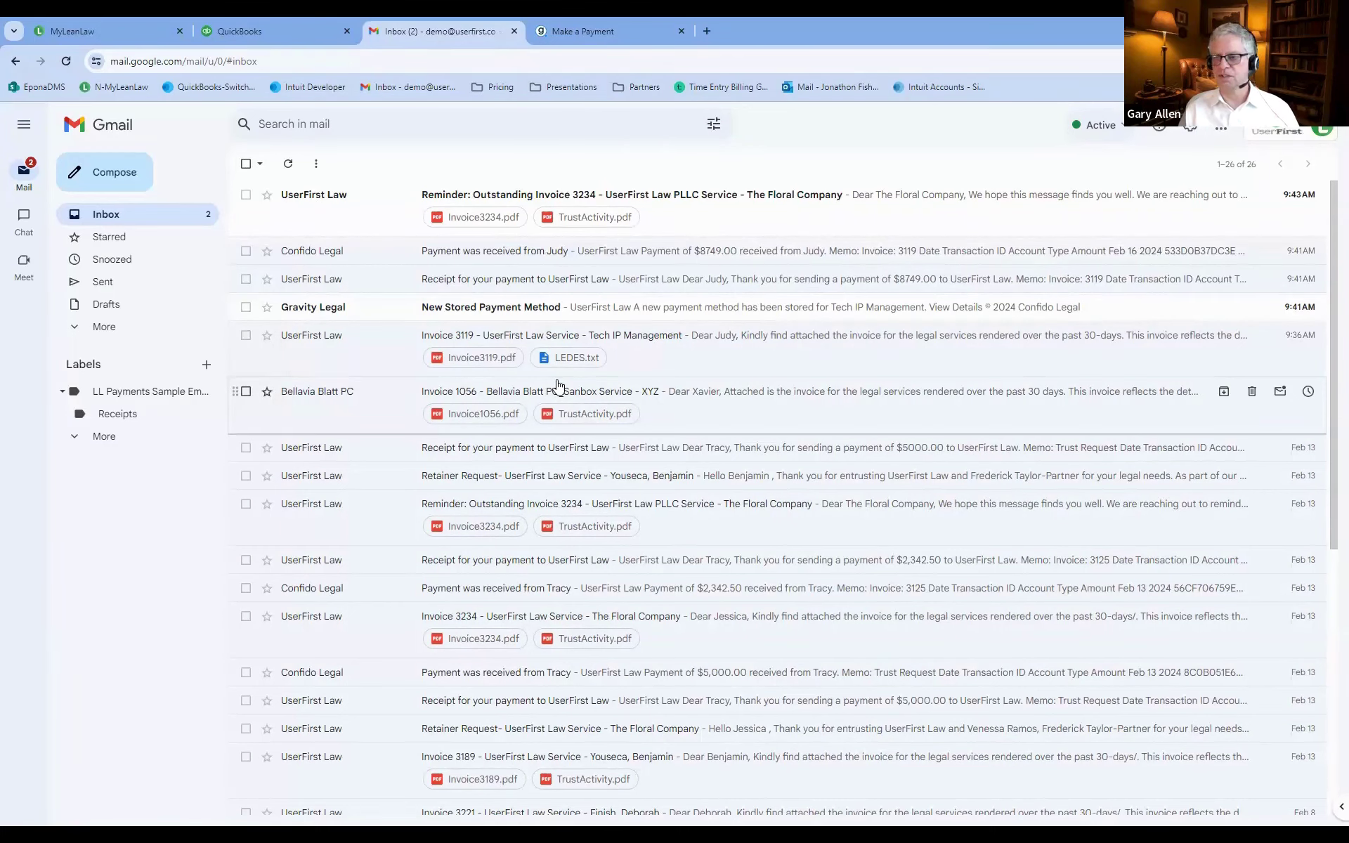
left_click(489, 199)
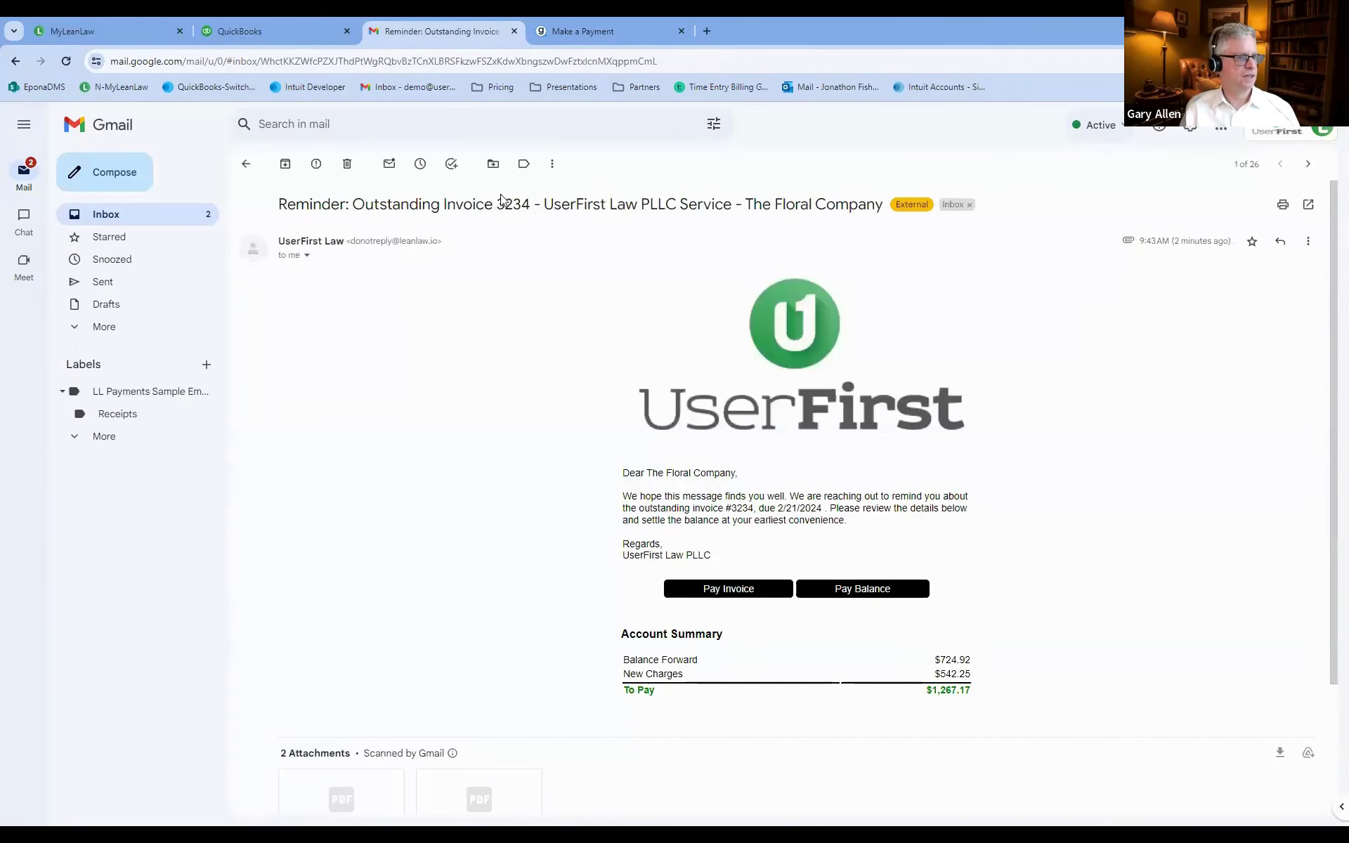
scroll(571, 276, "down", 1)
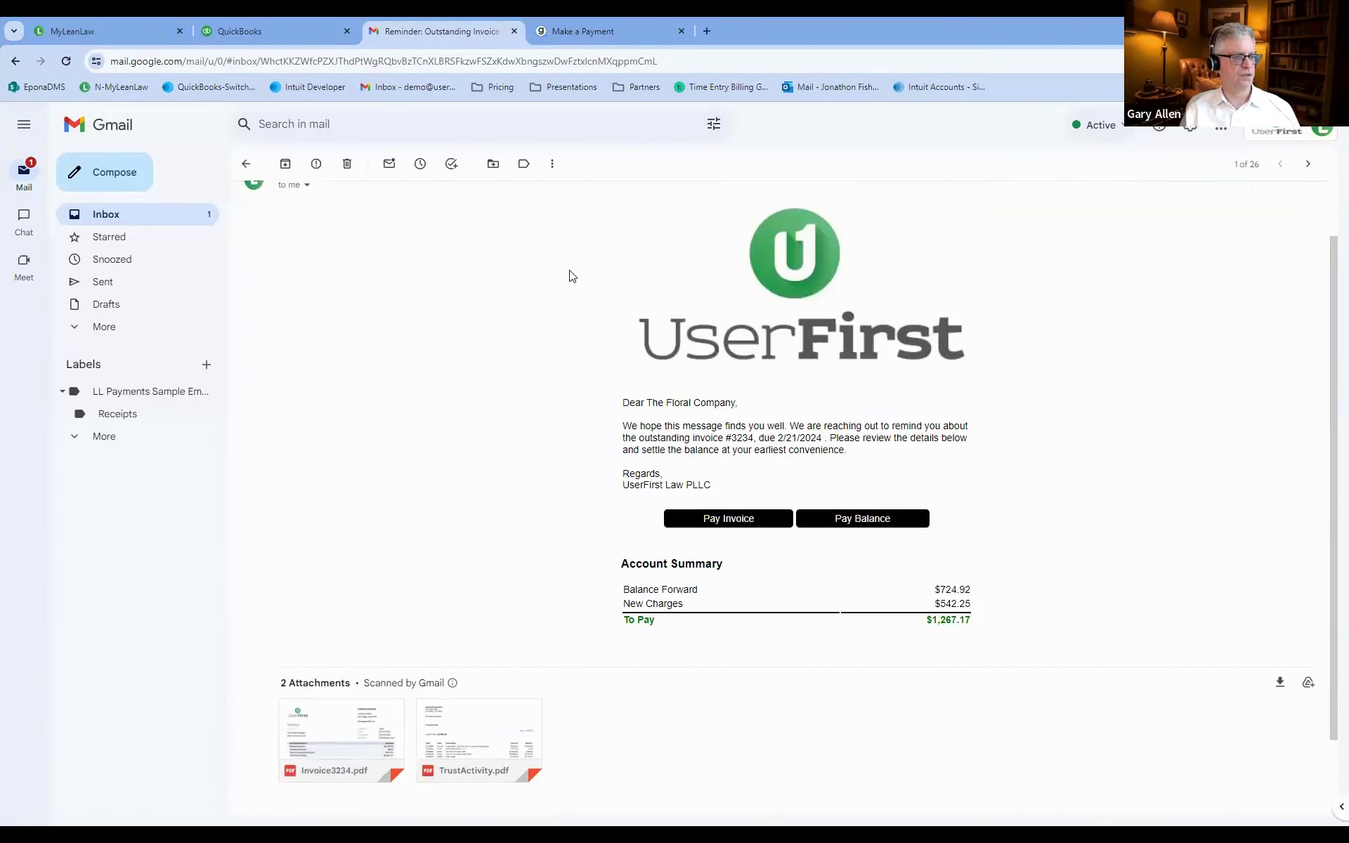
scroll(562, 295, "down", 1)
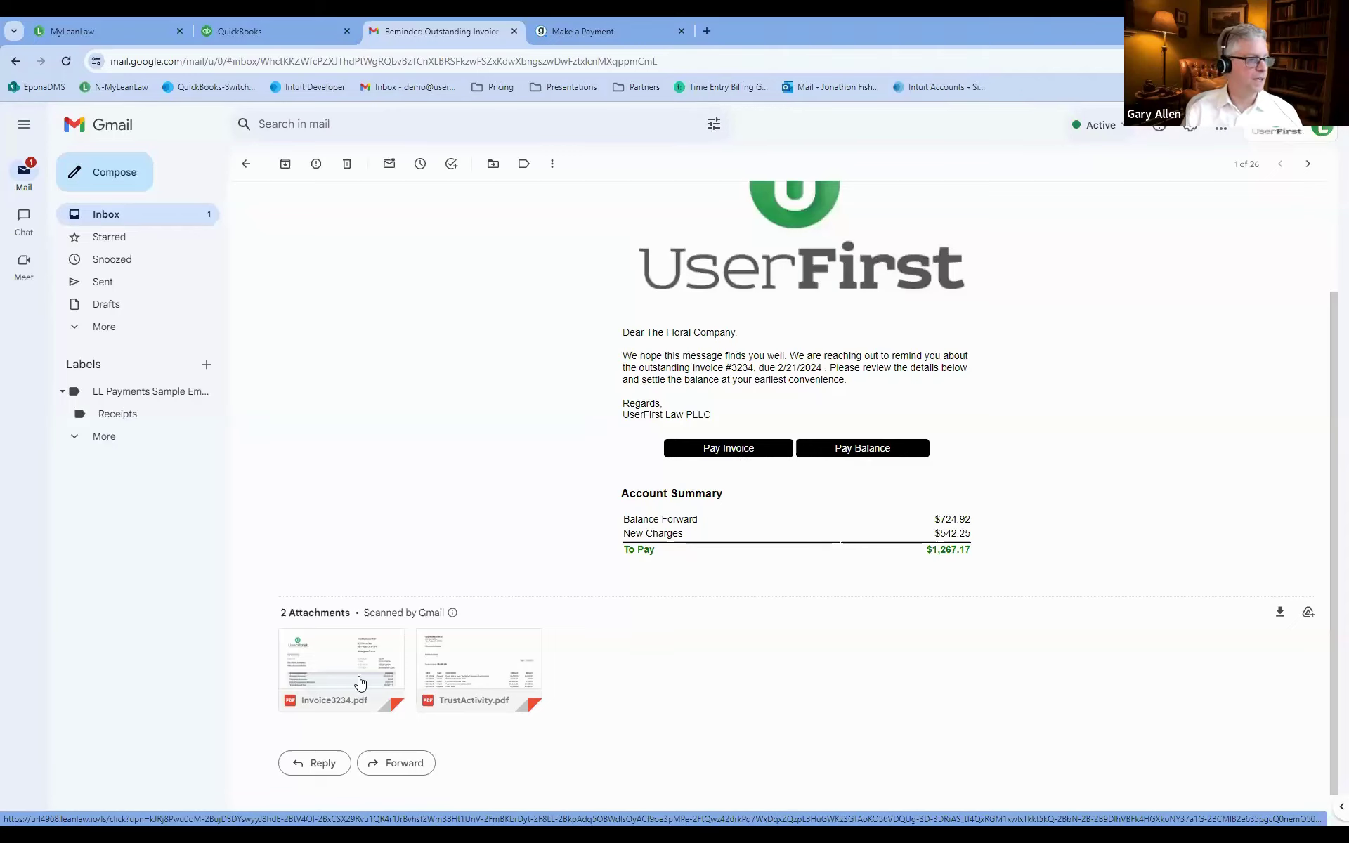
left_click(473, 664)
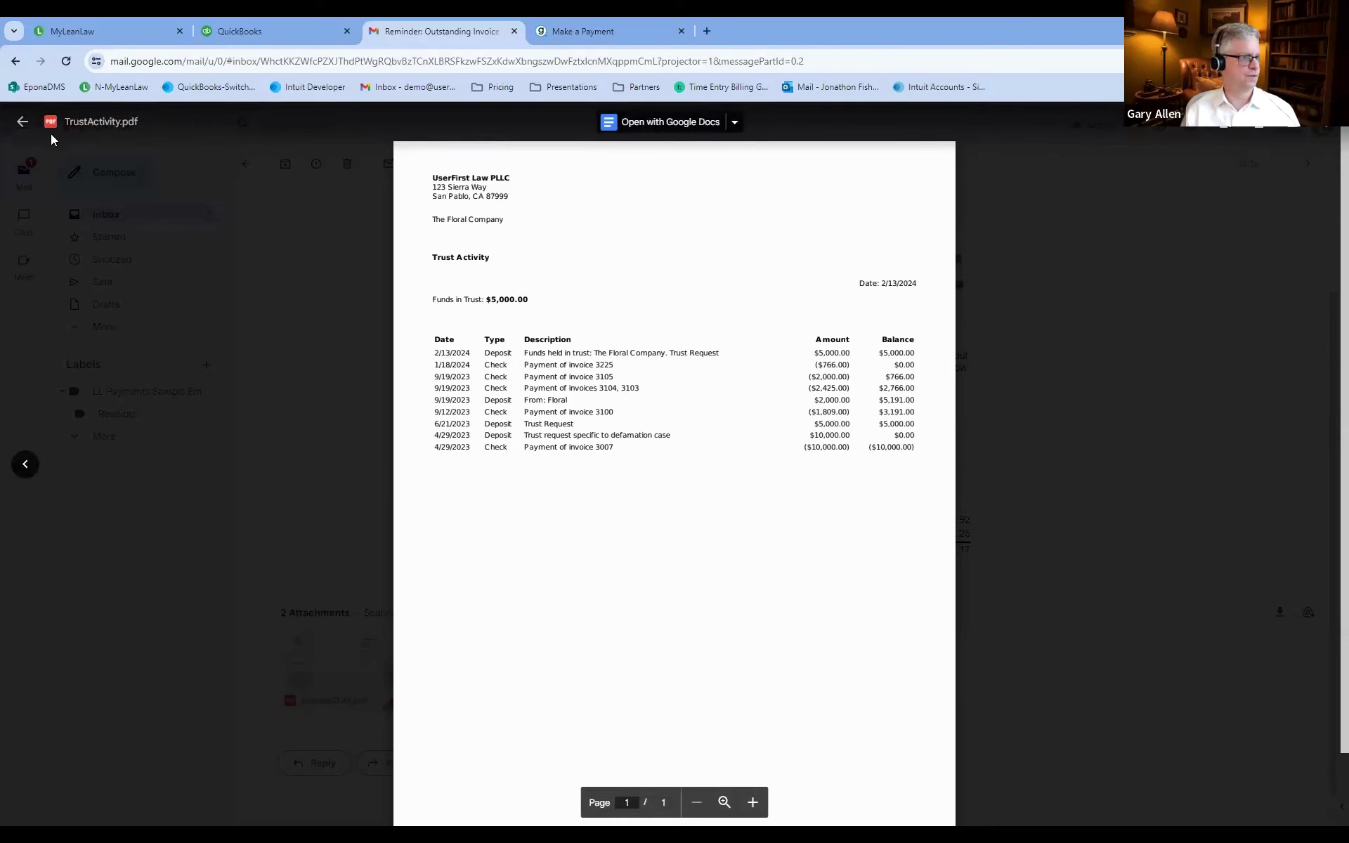
left_click(24, 123)
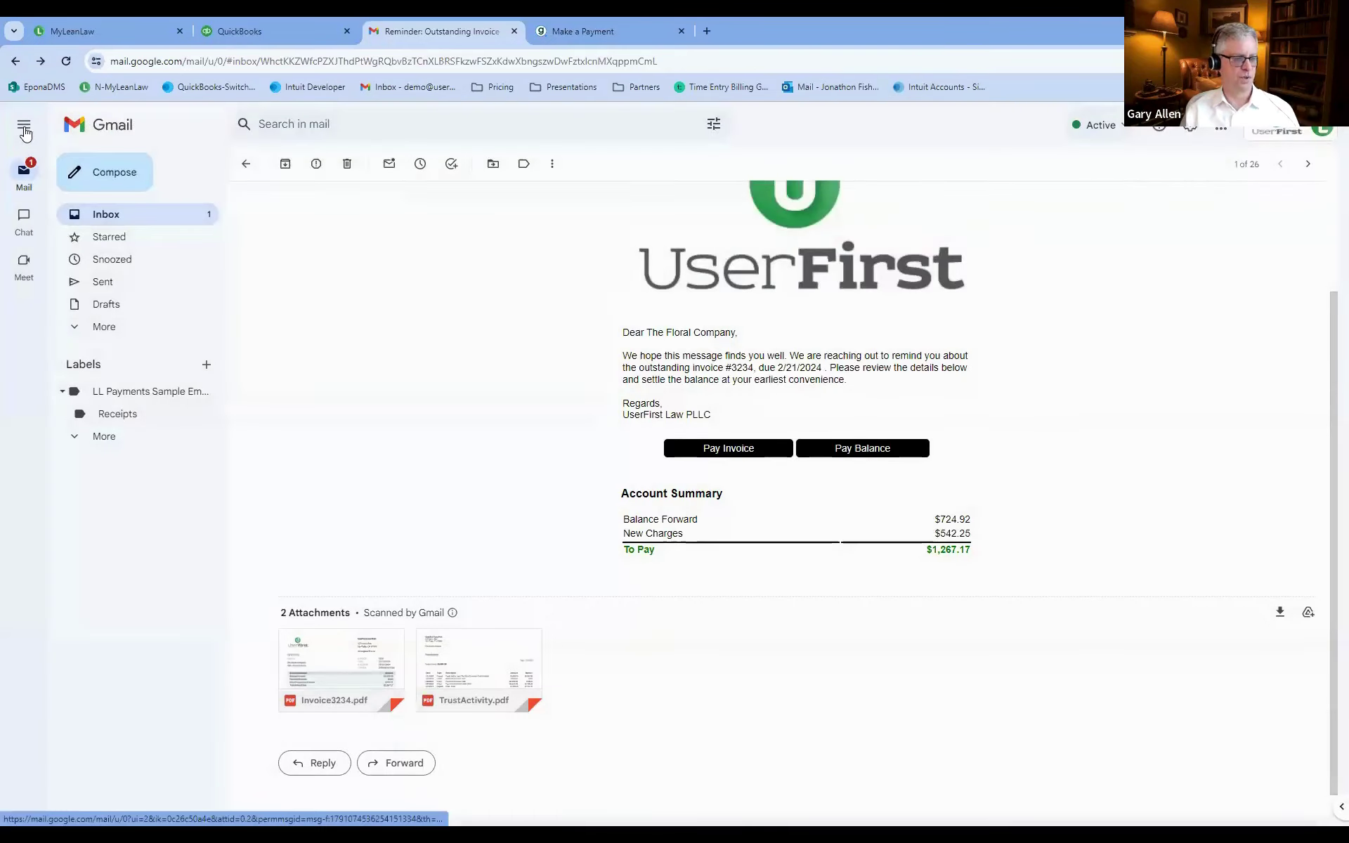